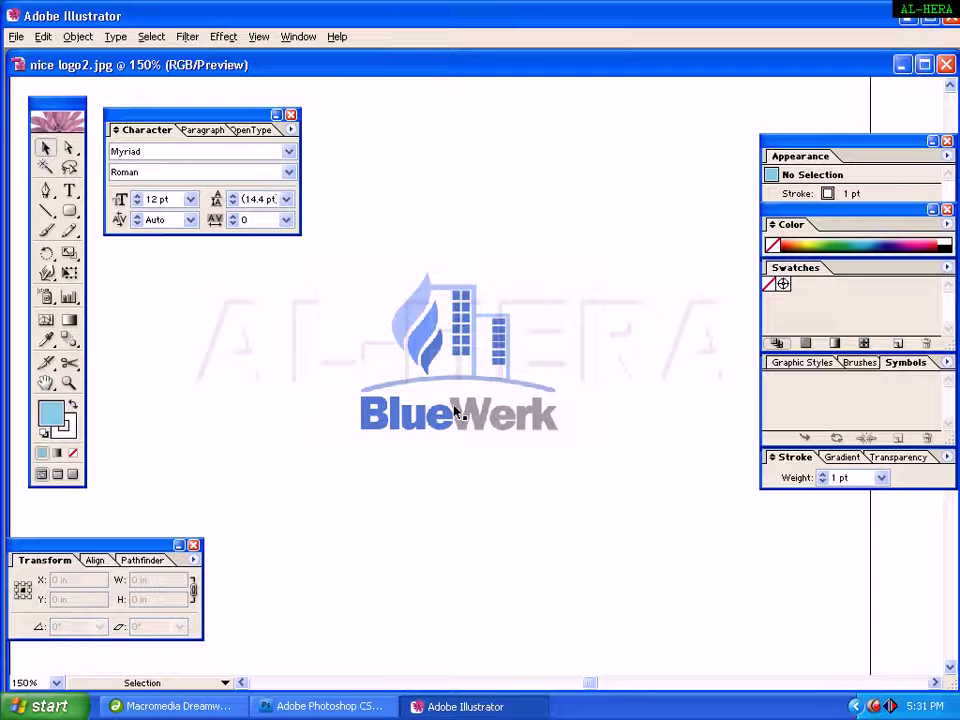
Activate the Pen tool for redrawing the logo's flame shape
{"action": "key", "text": "space"}
{"action": "left_click_drag", "start_coordinate": [456, 428], "coordinate": [424, 234]}
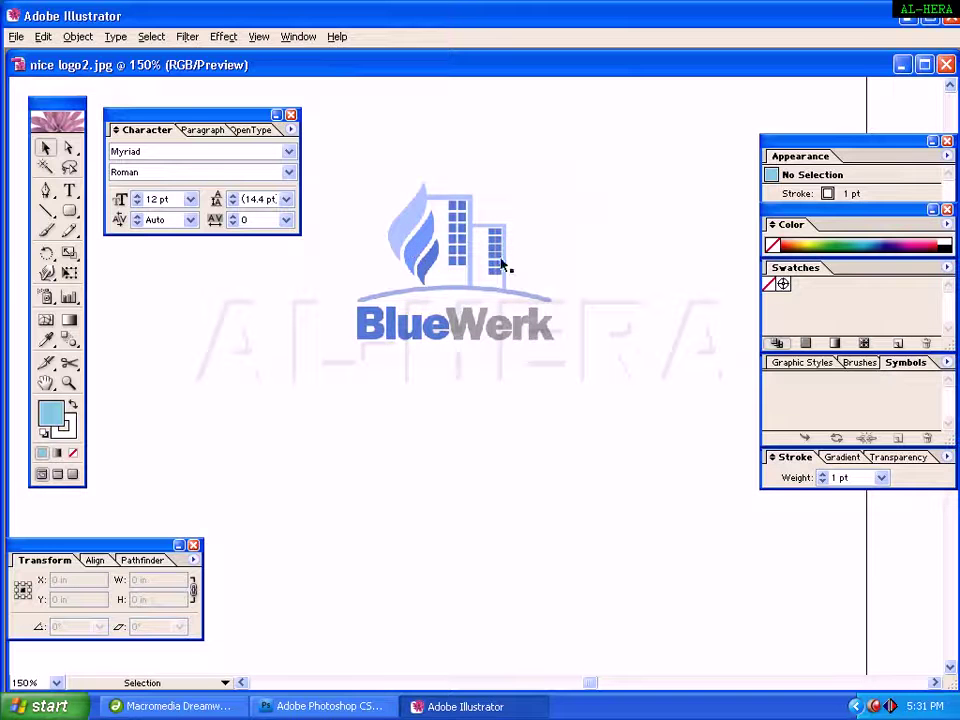
{"action": "left_click", "coordinate": [393, 322]}
{"action": "left_click", "coordinate": [332, 402]}
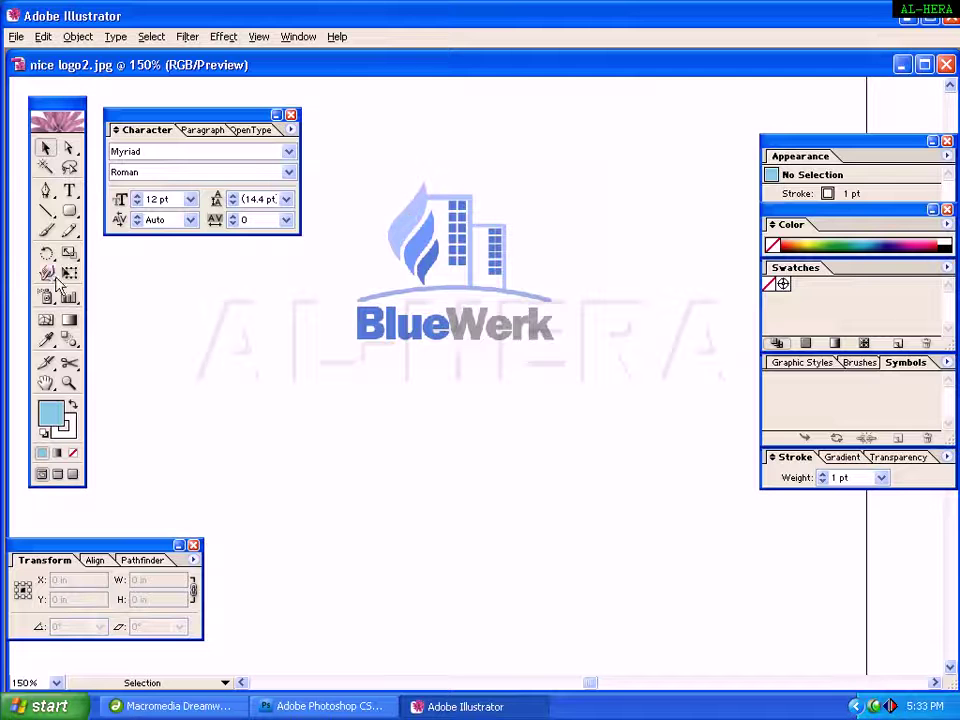
{"action": "left_click", "coordinate": [45, 190]}
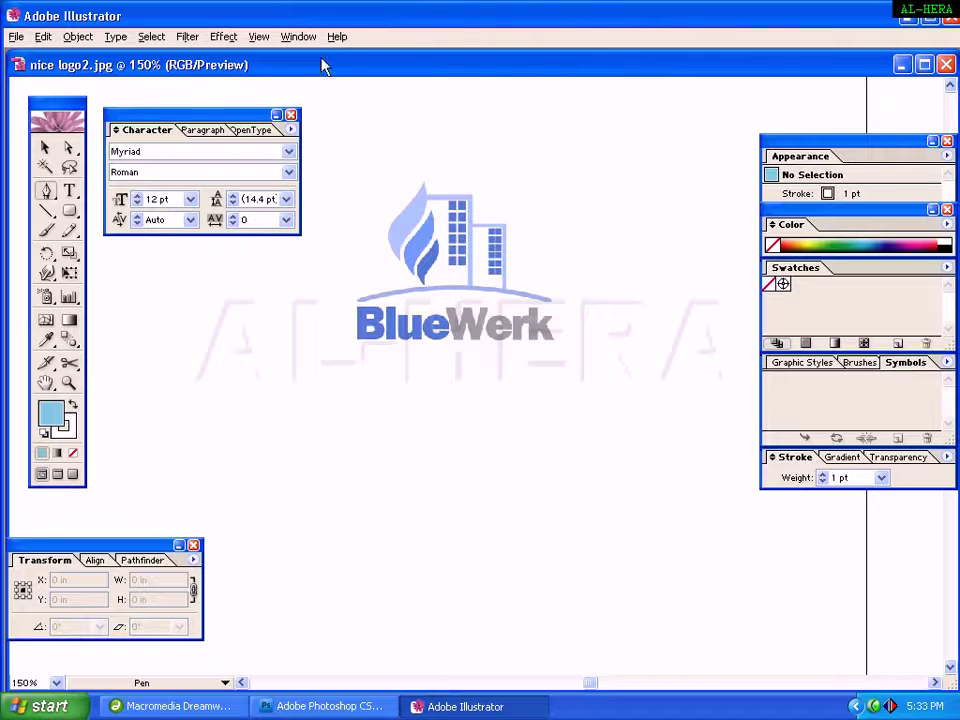
Hide and redisplay the Swatches palette group, and shift the group slightly over the Appearance palette
{"action": "left_click", "coordinate": [298, 36]}
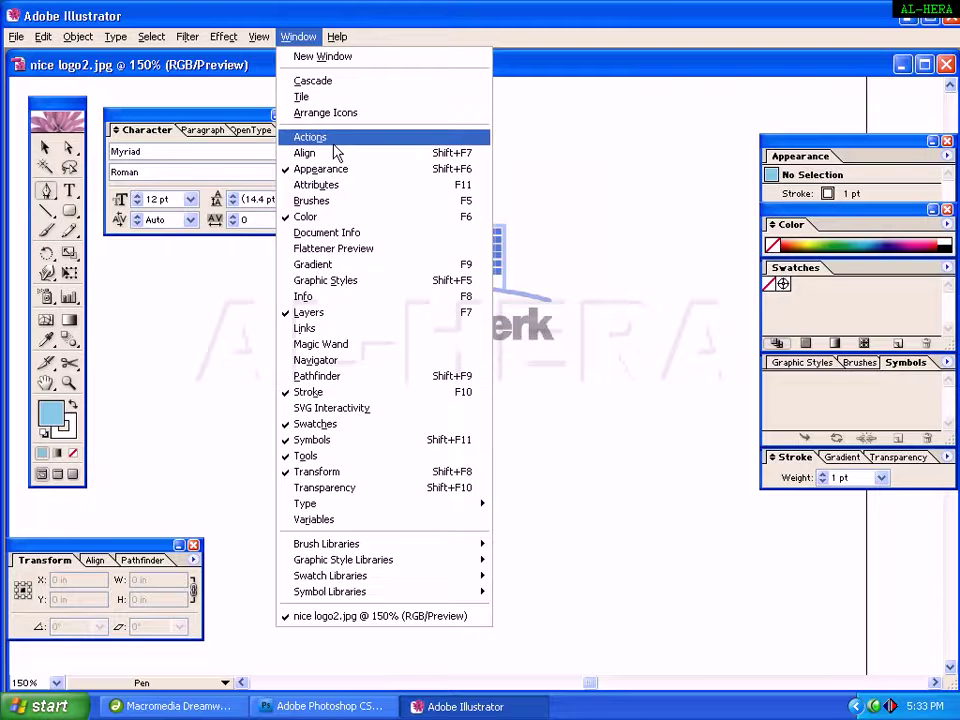
{"action": "left_click", "coordinate": [333, 425]}
{"action": "left_click", "coordinate": [298, 36]}
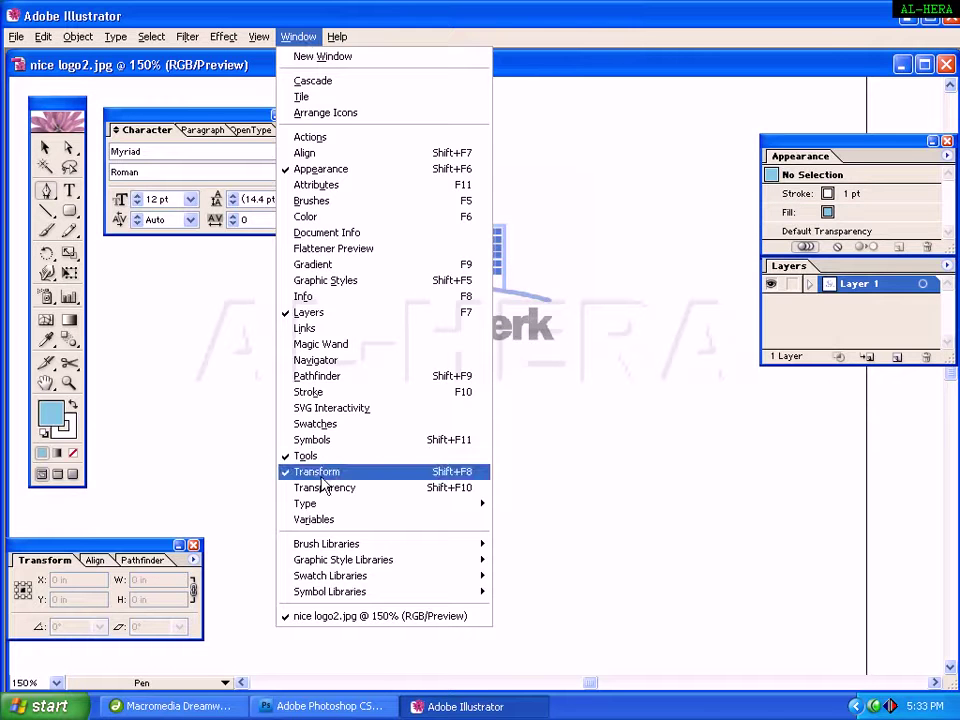
{"action": "left_click", "coordinate": [308, 425]}
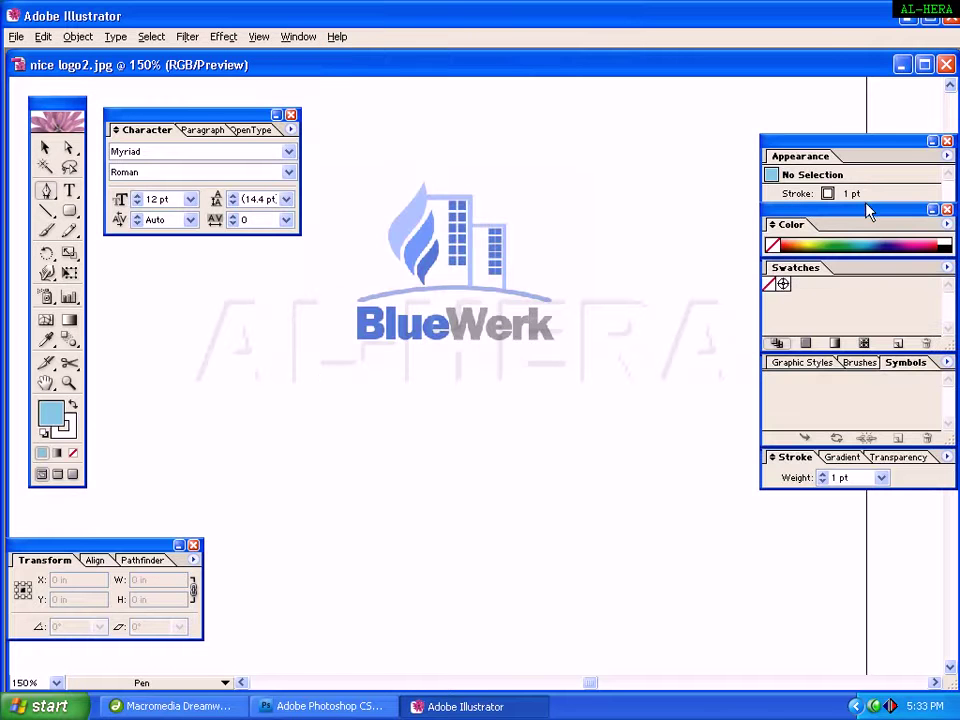
{"action": "left_click_drag", "start_coordinate": [862, 220], "coordinate": [866, 227]}
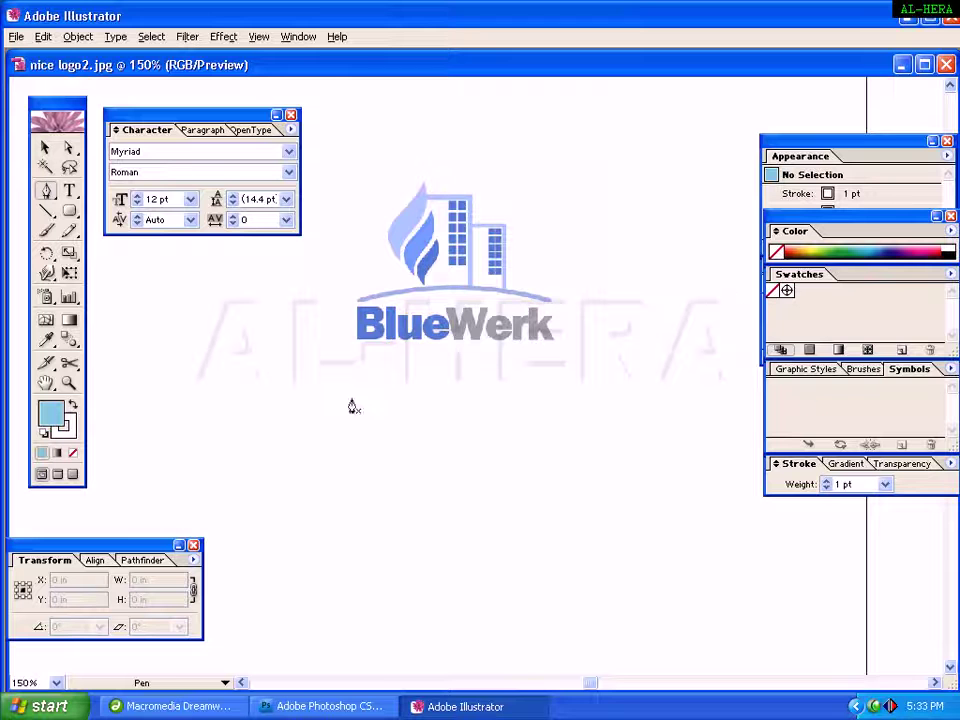
Draw a closed, curved flame shape about 0.96 in tall with four anchor points below the logo, and deselect it
{"action": "left_click", "coordinate": [359, 537]}
{"action": "left_click_drag", "start_coordinate": [365, 477], "coordinate": [392, 437]}
{"action": "key", "text": "ctrl+z"}
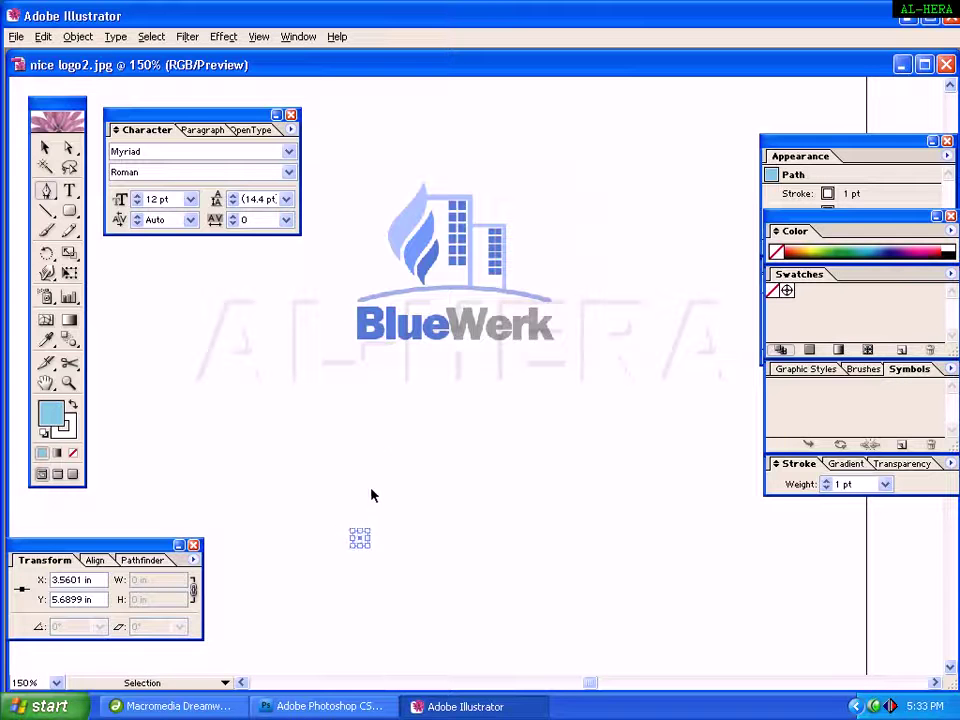
{"action": "key", "text": "p"}
{"action": "left_click_drag", "start_coordinate": [360, 487], "coordinate": [426, 403]}
{"action": "left_click", "coordinate": [379, 488]}
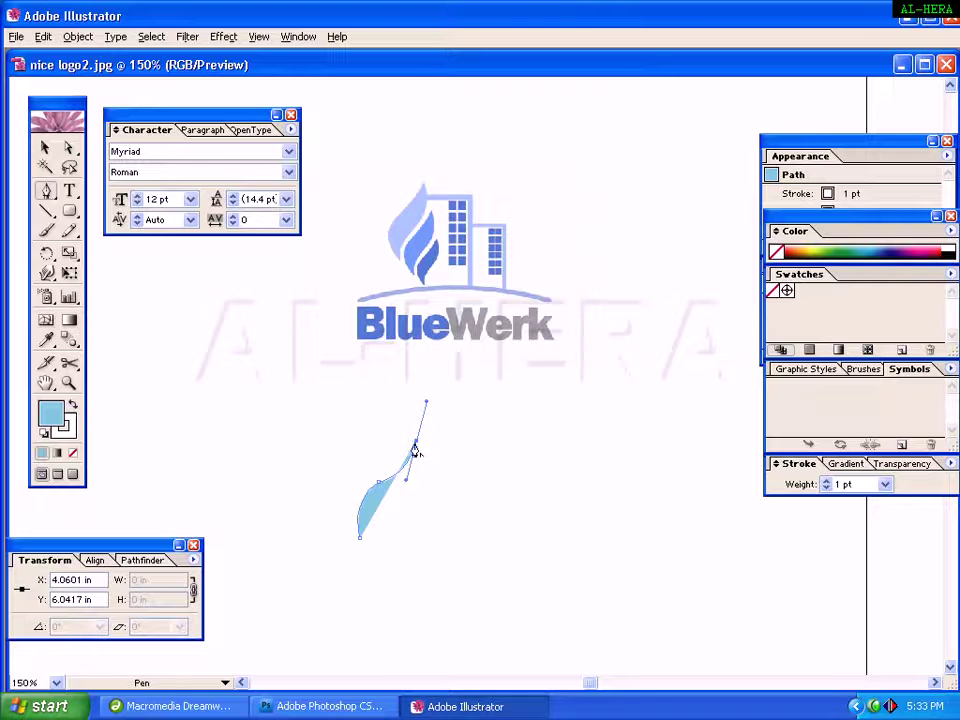
{"action": "left_click", "coordinate": [415, 446]}
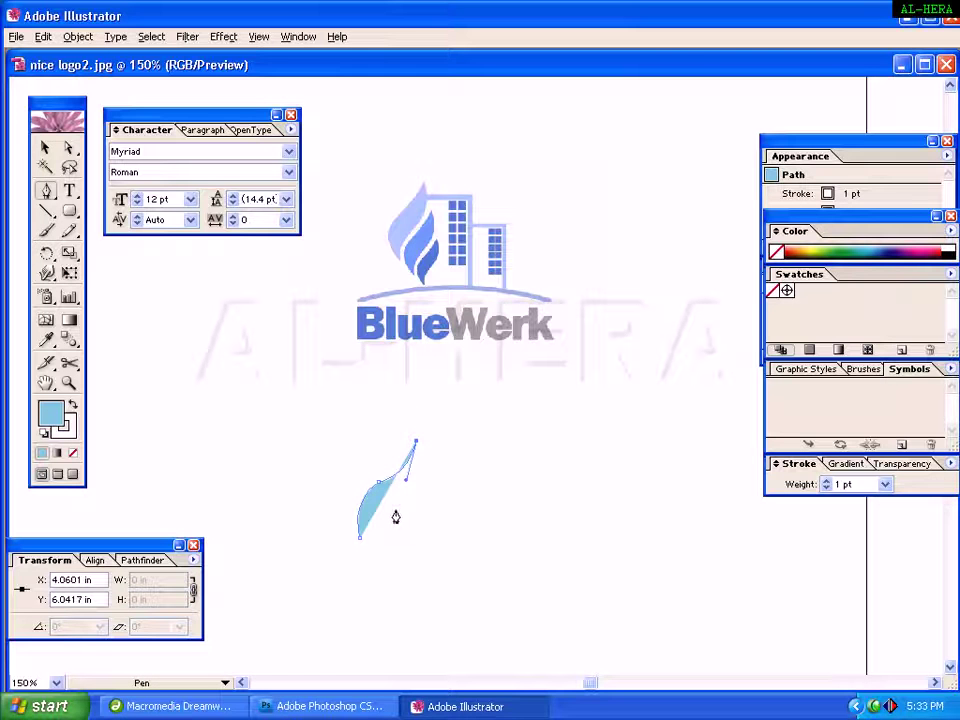
{"action": "left_click_drag", "start_coordinate": [395, 515], "coordinate": [364, 540]}
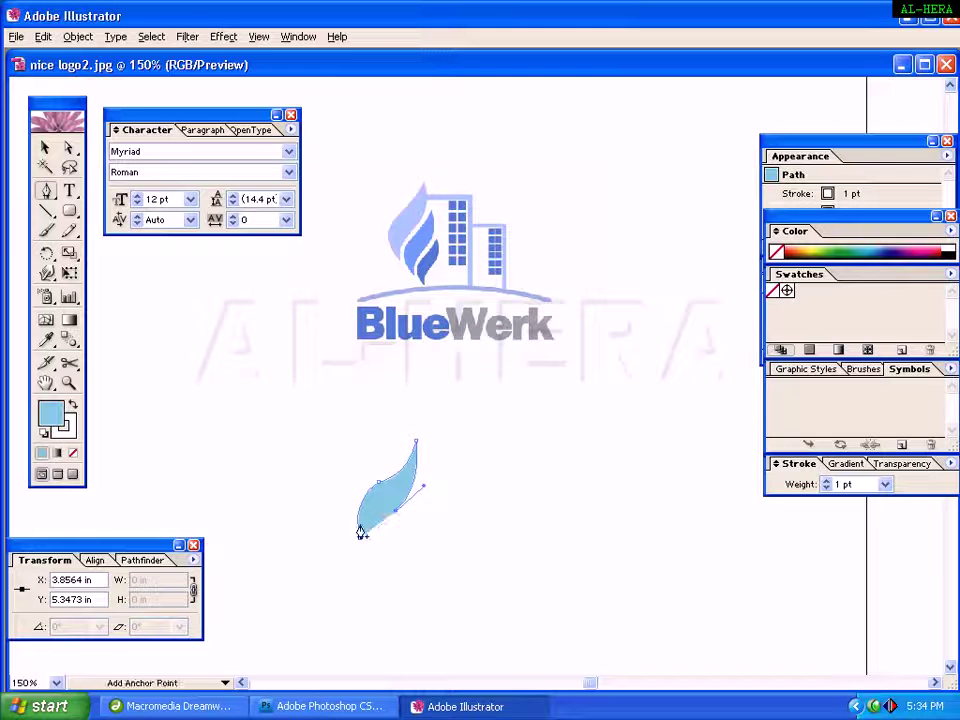
{"action": "left_click_drag", "start_coordinate": [361, 543], "coordinate": [345, 566]}
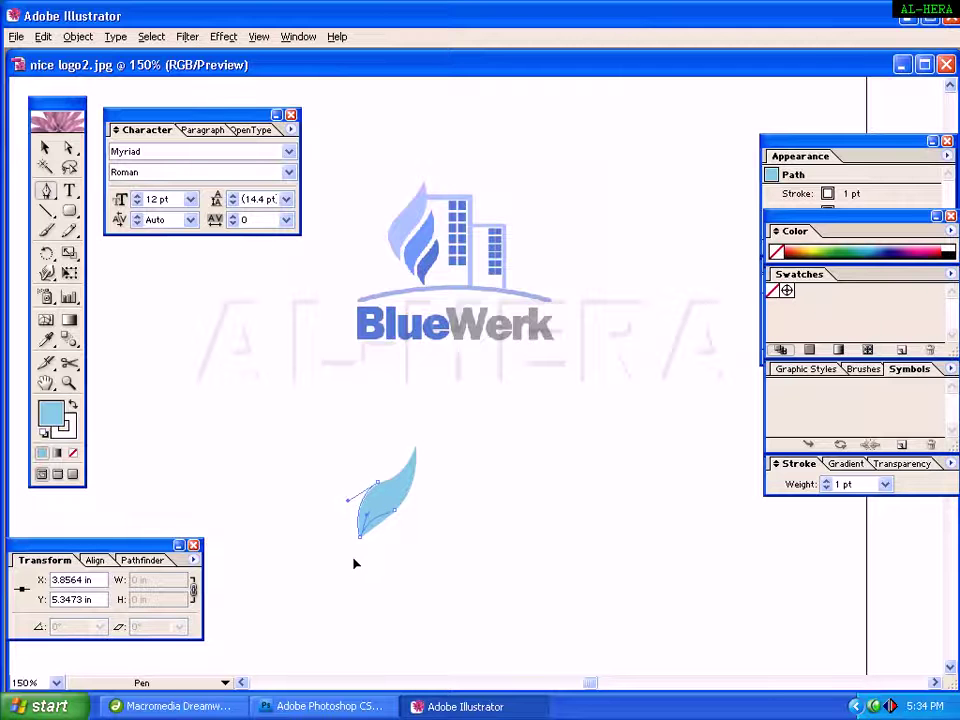
{"action": "left_click", "coordinate": [46, 149]}
{"action": "left_click", "coordinate": [418, 585]}
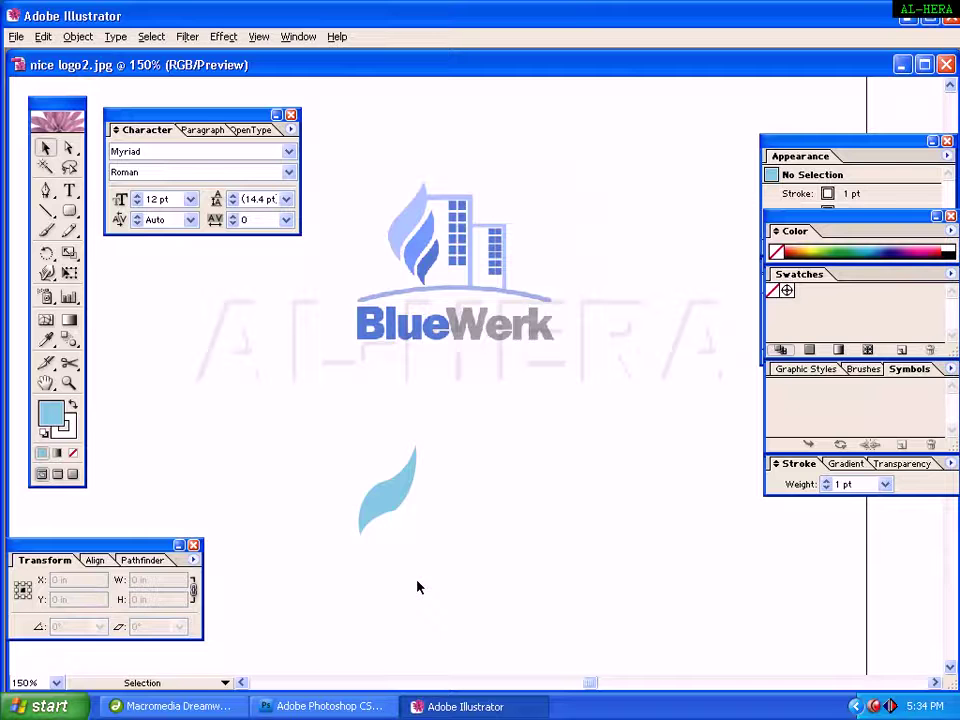
Bulge the flame shape's right edge outward by extending the upper direction handle of its lower-right anchor
{"action": "left_click_drag", "start_coordinate": [395, 495], "coordinate": [360, 475]}
{"action": "left_click", "coordinate": [428, 514]}
{"action": "key", "text": "a"}
{"action": "left_click_drag", "start_coordinate": [300, 420], "coordinate": [431, 514]}
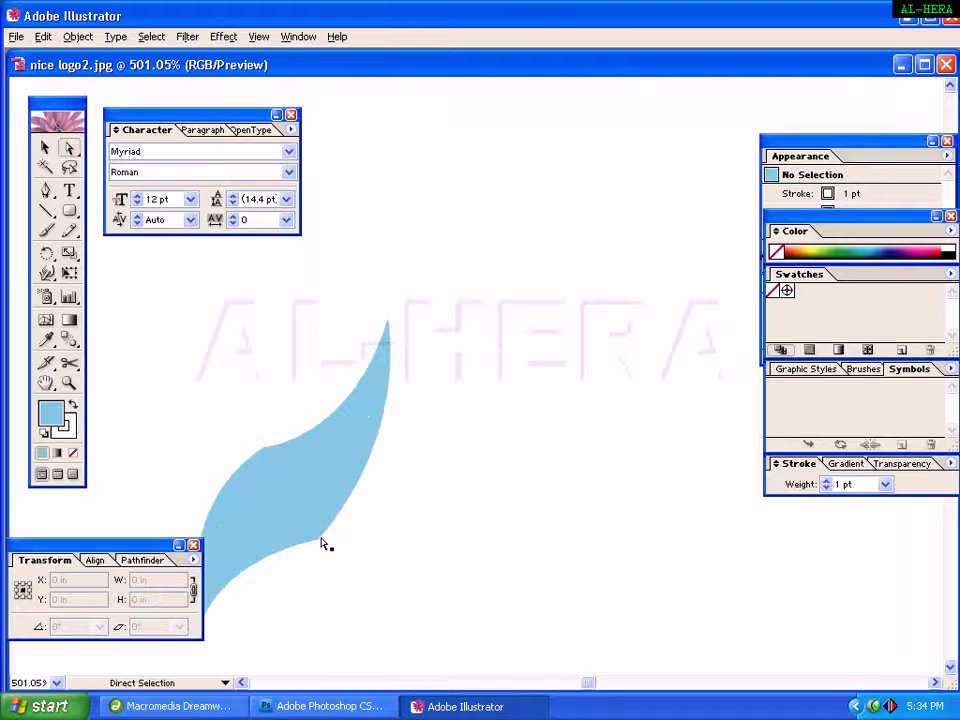
{"action": "left_click", "coordinate": [46, 149]}
{"action": "left_click_drag", "start_coordinate": [296, 497], "coordinate": [341, 467]}
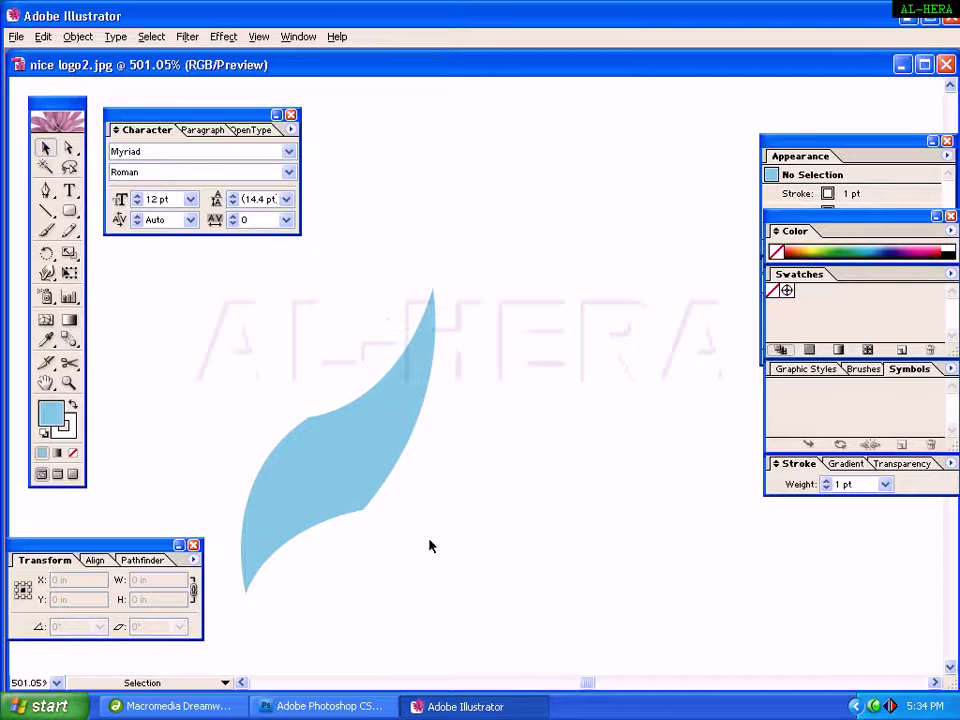
{"action": "left_click", "coordinate": [369, 515]}
{"action": "left_click", "coordinate": [489, 510]}
{"action": "left_click", "coordinate": [69, 147]}
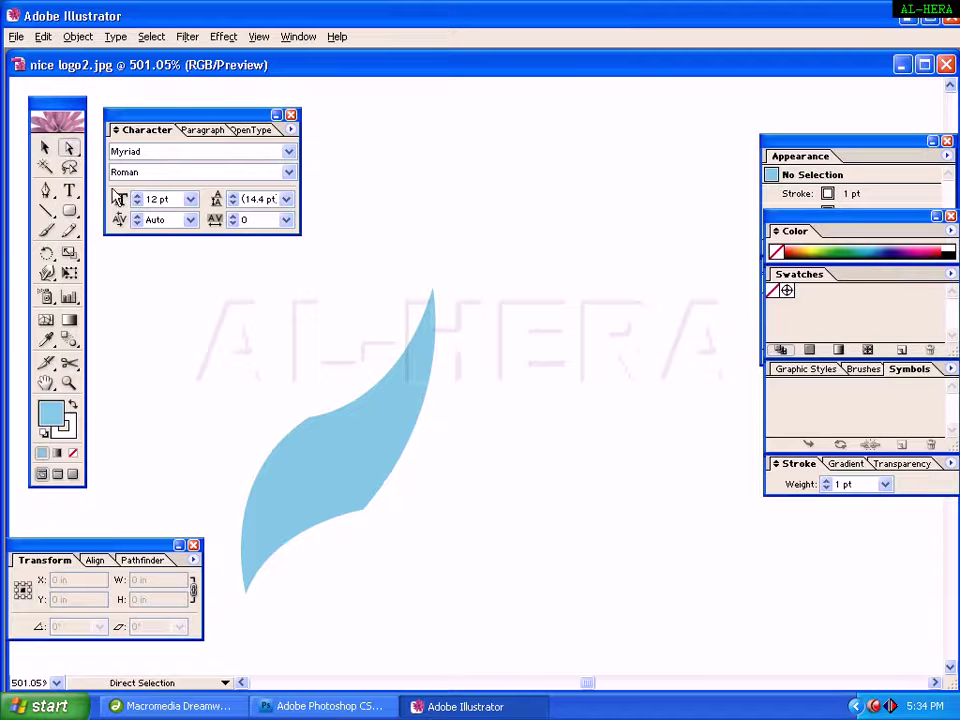
{"action": "left_click_drag", "start_coordinate": [386, 540], "coordinate": [365, 484]}
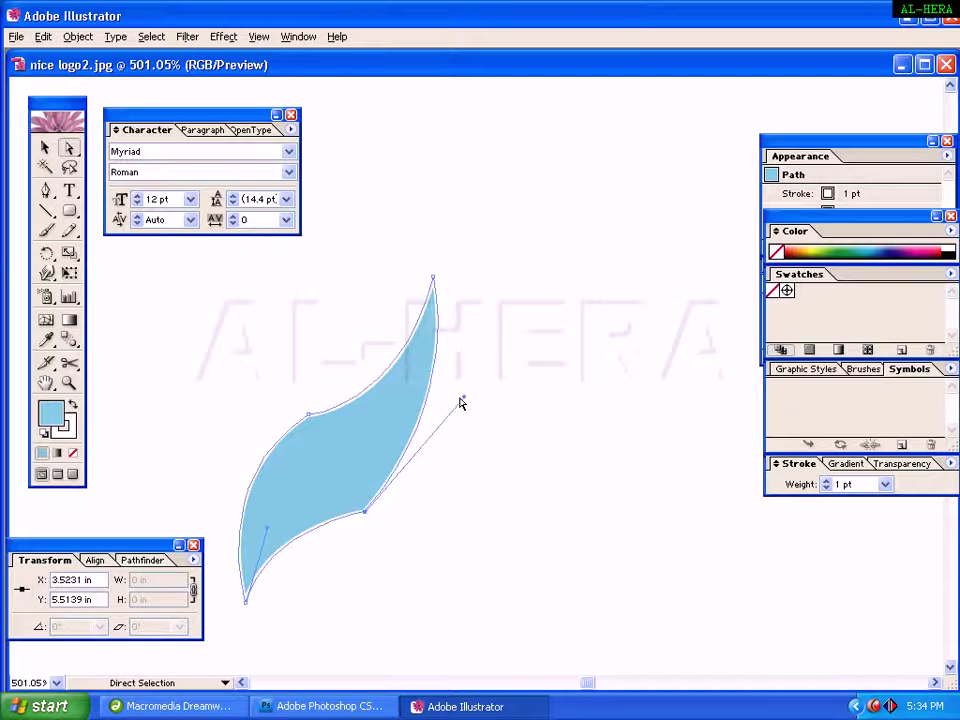
{"action": "left_click_drag", "start_coordinate": [464, 399], "coordinate": [507, 394]}
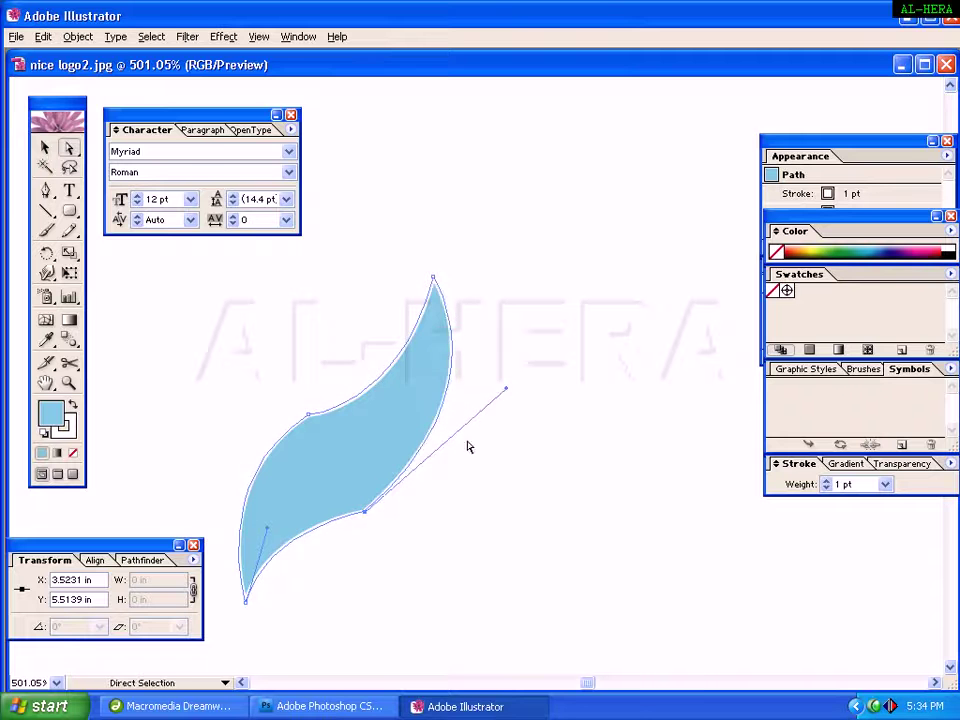
Fine-tune the bottom tip's direction handle and round the flame's lower-right curve further
{"action": "left_click", "coordinate": [269, 532]}
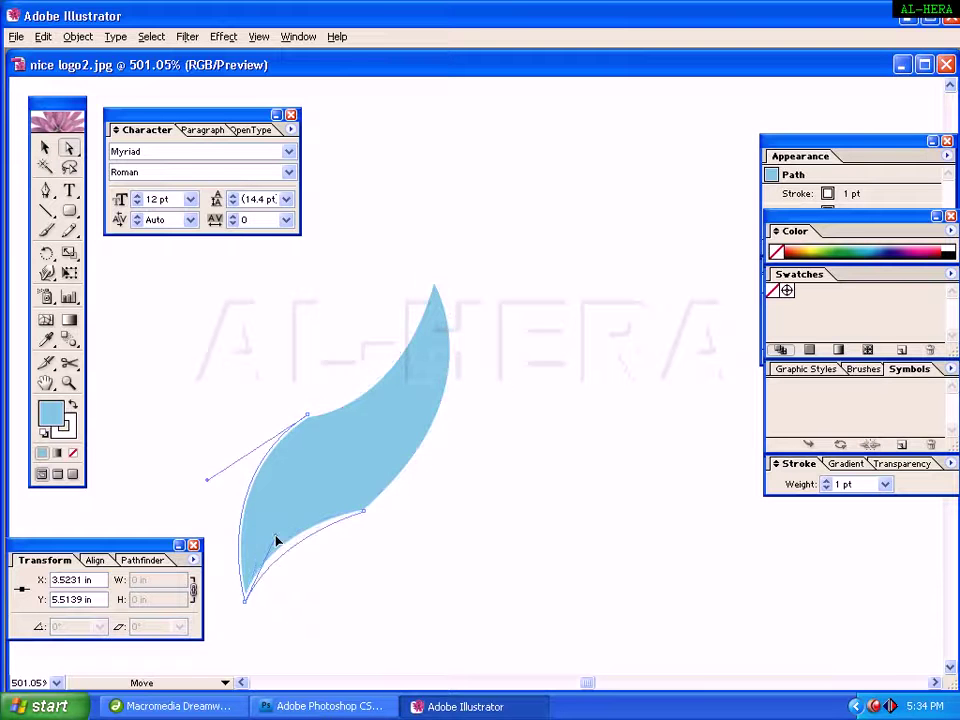
{"action": "left_click", "coordinate": [266, 533]}
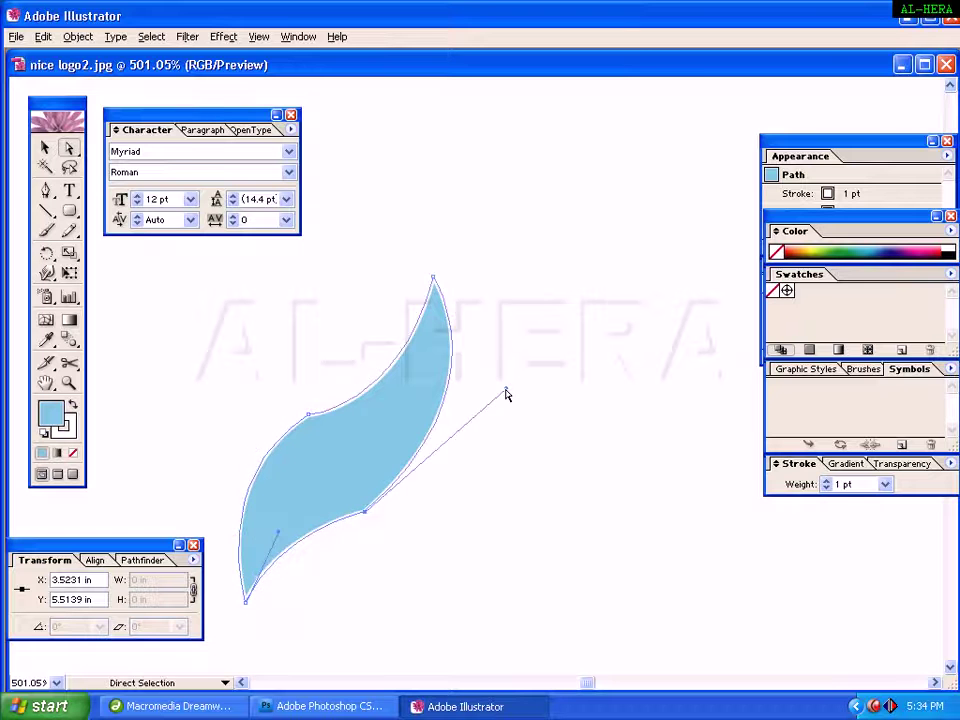
{"action": "left_click_drag", "start_coordinate": [507, 394], "coordinate": [516, 375]}
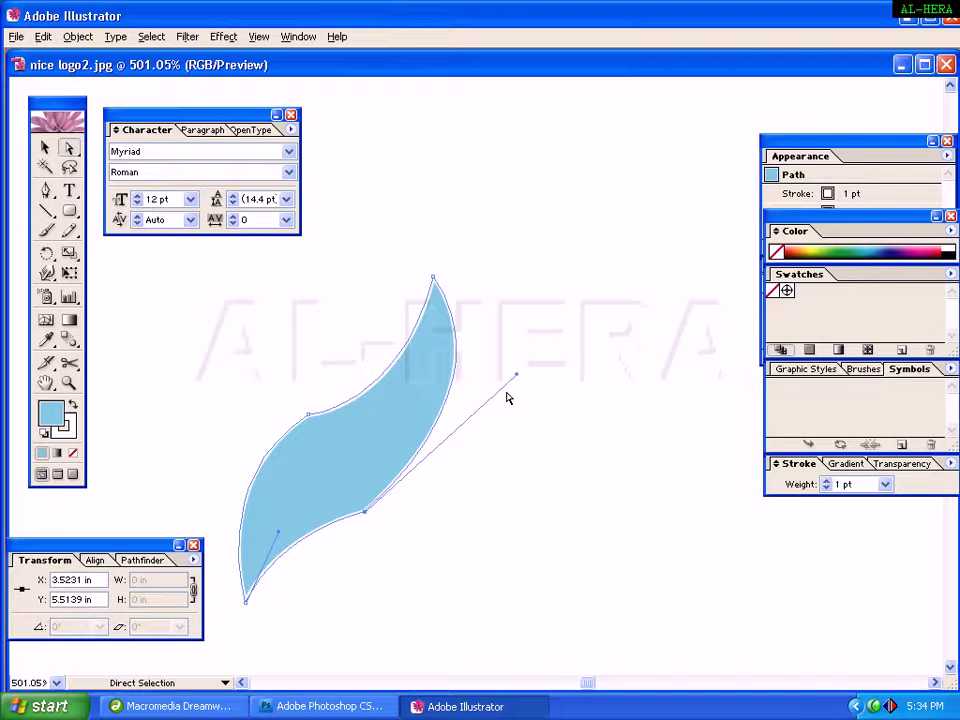
{"action": "left_click", "coordinate": [326, 408]}
{"action": "left_click", "coordinate": [386, 497]}
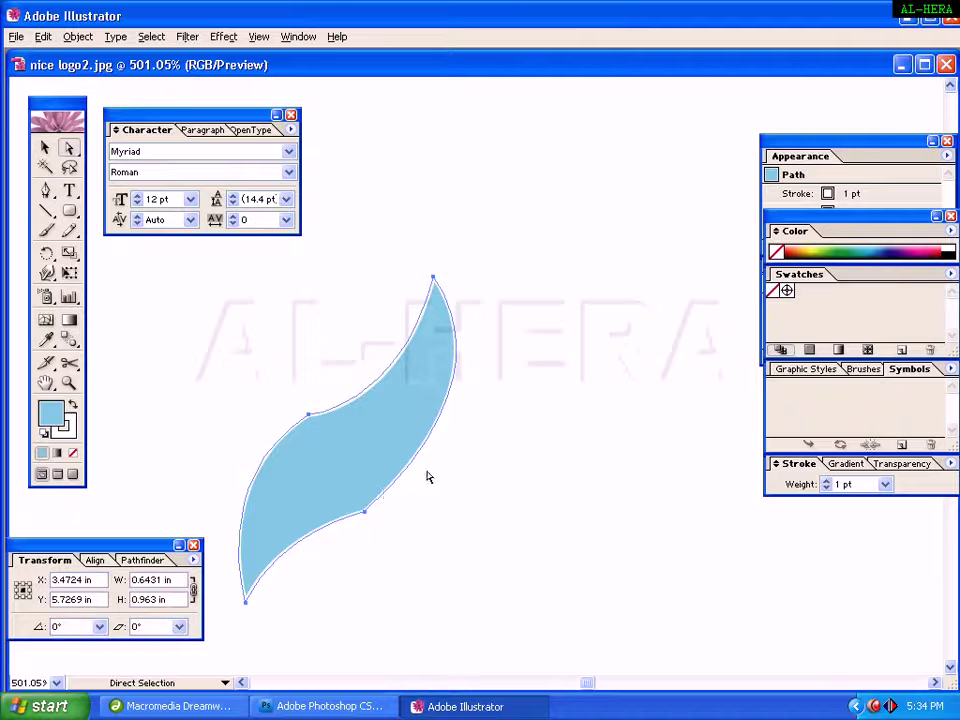
{"action": "left_click_drag", "start_coordinate": [482, 459], "coordinate": [395, 395]}
{"action": "left_click", "coordinate": [542, 446]}
{"action": "left_click", "coordinate": [358, 369]}
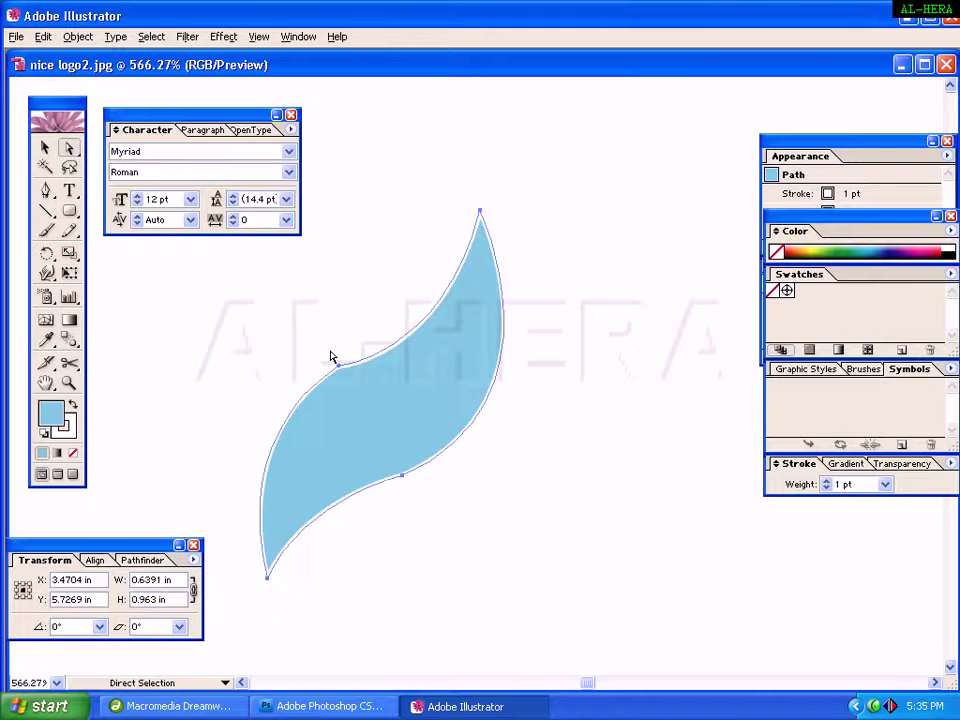
Steepen the outer direction handle of the flame's upper-left anchor to flatten the left edge
{"action": "left_click", "coordinate": [311, 343]}
{"action": "left_click", "coordinate": [354, 409]}
{"action": "left_click", "coordinate": [340, 365]}
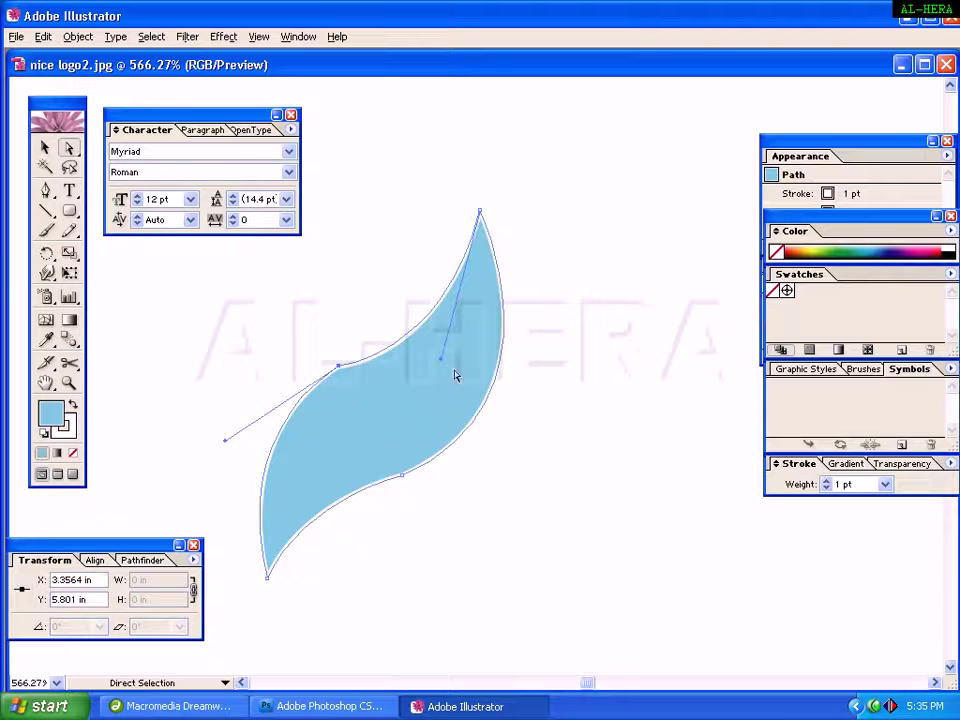
{"action": "left_click_drag", "start_coordinate": [226, 443], "coordinate": [222, 467]}
{"action": "left_click", "coordinate": [313, 347]}
{"action": "left_click", "coordinate": [358, 399]}
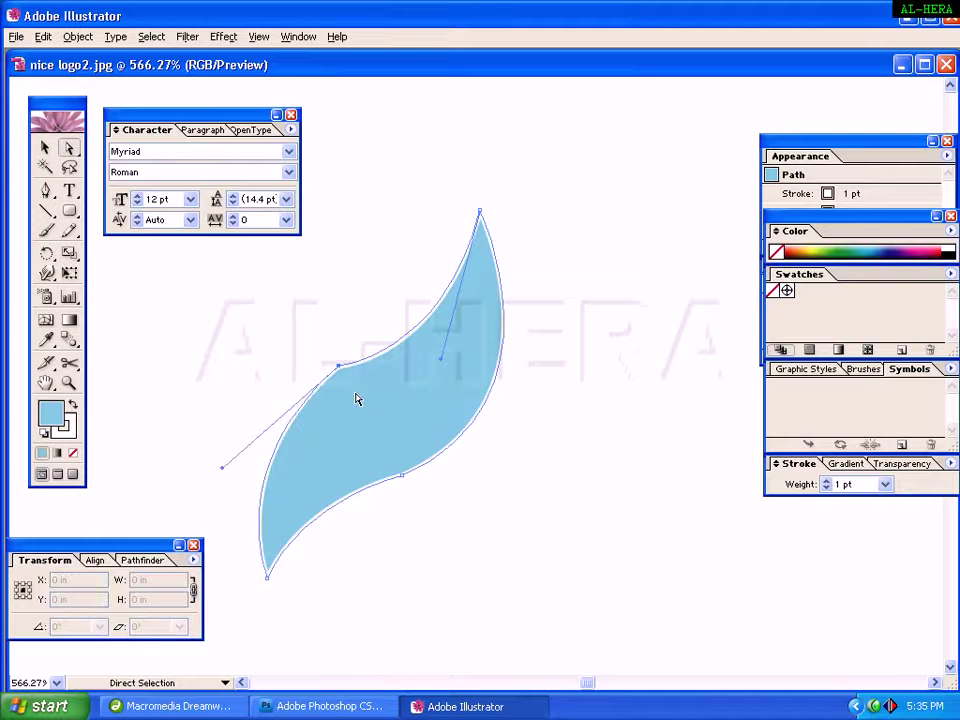
Shorten the top tip's direction handle and swing it toward the right edge to reshape the upper-left curve, and deselect the shape
{"action": "left_click", "coordinate": [338, 364]}
{"action": "left_click_drag", "start_coordinate": [440, 360], "coordinate": [476, 328]}
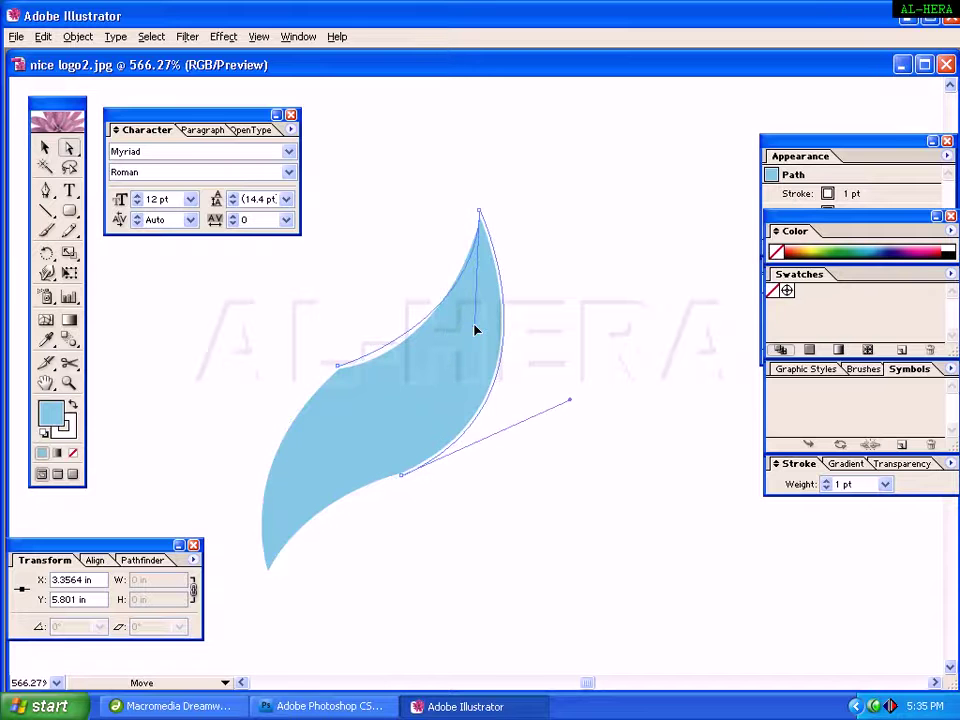
{"action": "left_click", "coordinate": [386, 283]}
{"action": "left_click", "coordinate": [349, 371]}
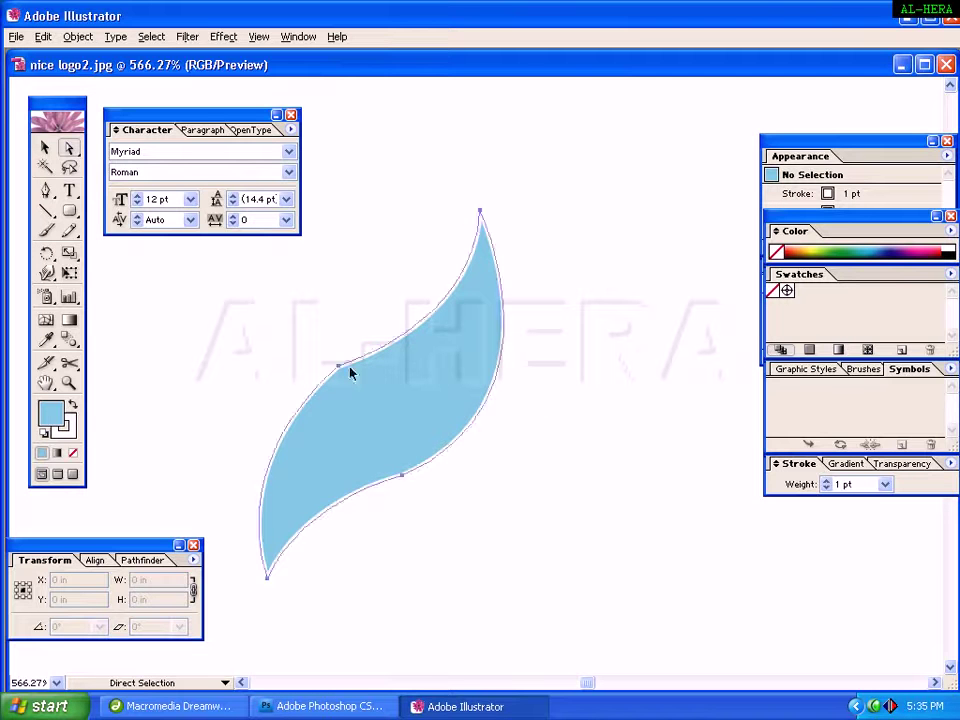
{"action": "key", "text": "ctrl+shift+a"}
Sample the light blue of the logo's large flame as the fill color, and copy its hex code ABC5FD from the Color Picker
{"action": "key", "text": "ctrl+minus"}
{"action": "key", "text": "ctrl+minus"}
{"action": "key", "text": "ctrl+minus"}
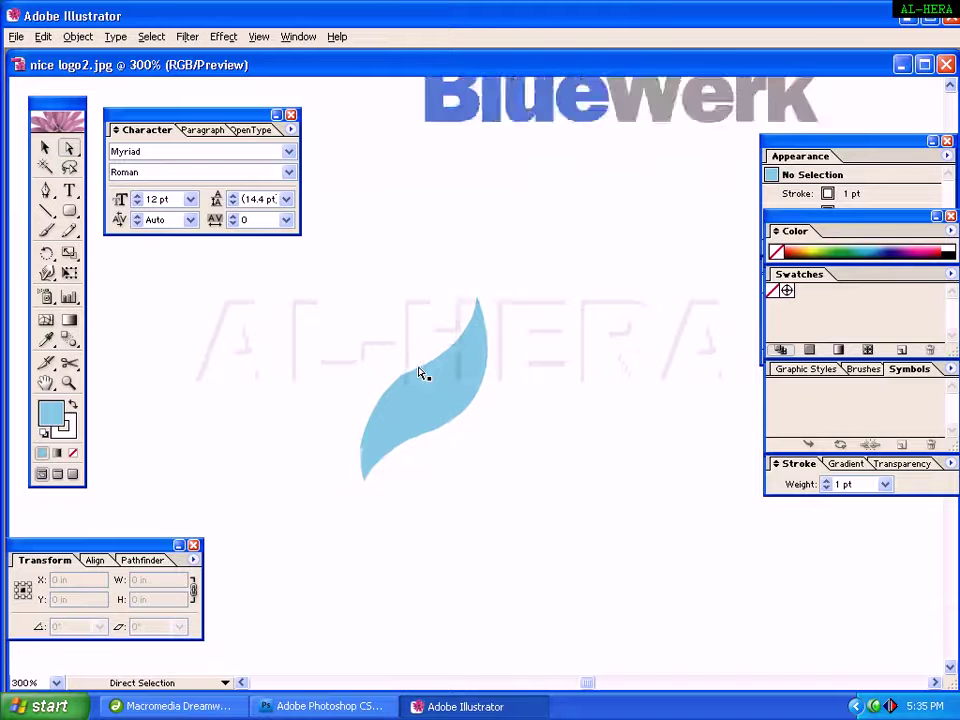
{"action": "left_click_drag", "start_coordinate": [458, 331], "coordinate": [396, 407]}
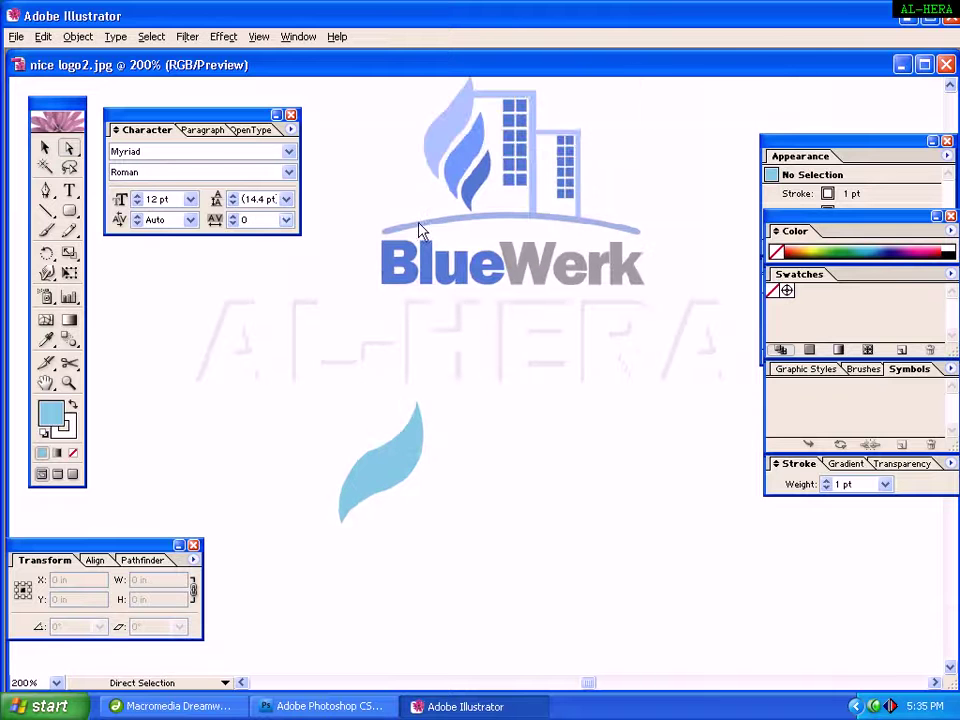
{"action": "left_click", "coordinate": [45, 148]}
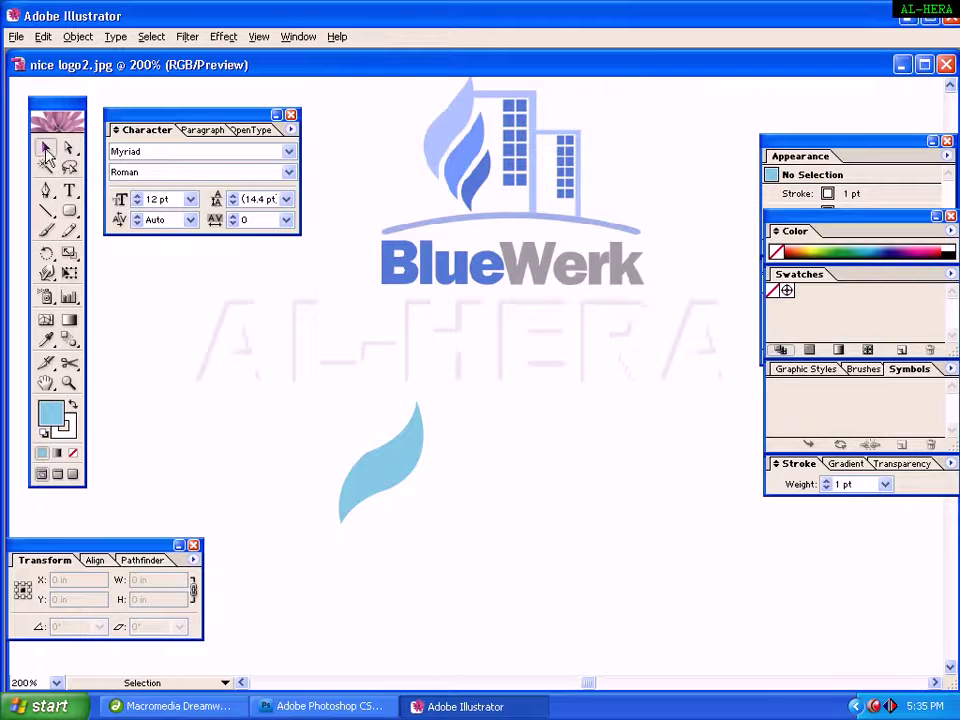
{"action": "left_click", "coordinate": [448, 143]}
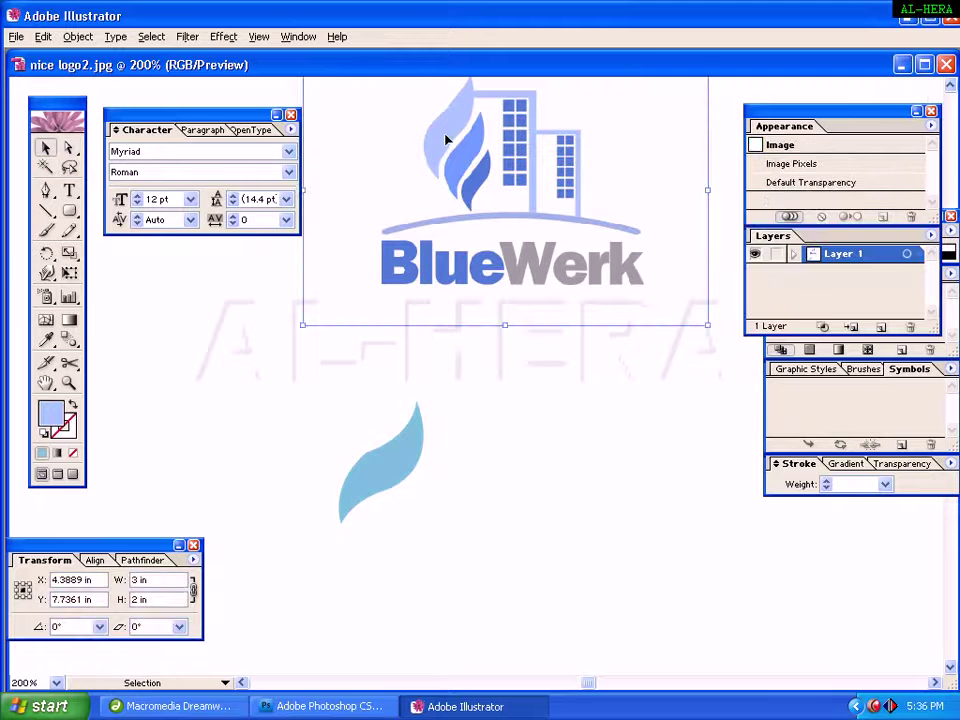
{"action": "left_click", "coordinate": [262, 327]}
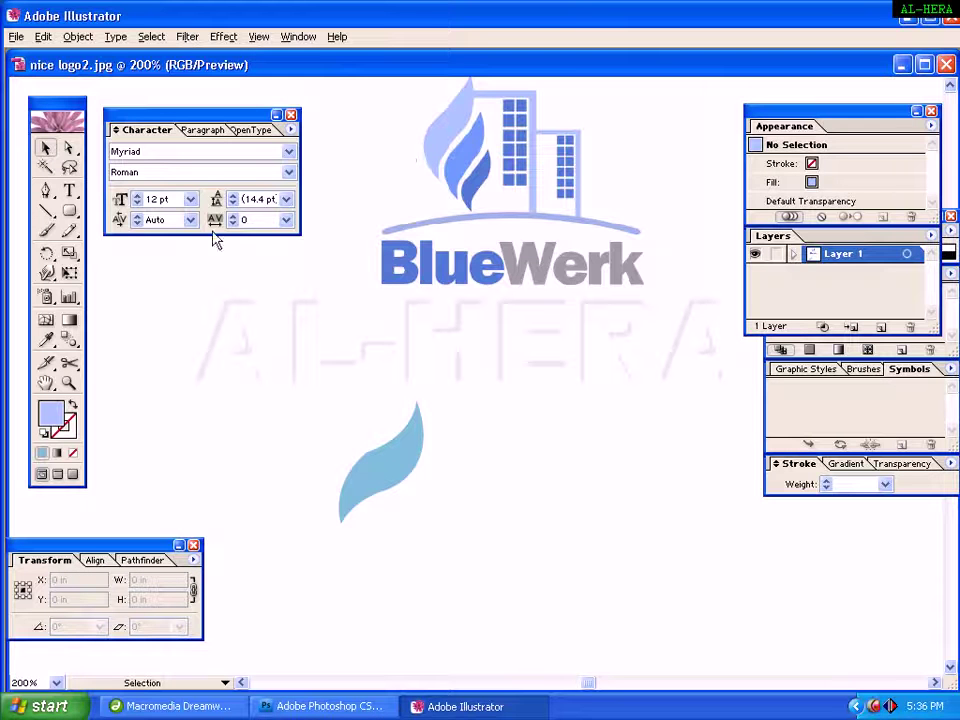
{"action": "left_click", "coordinate": [46, 340]}
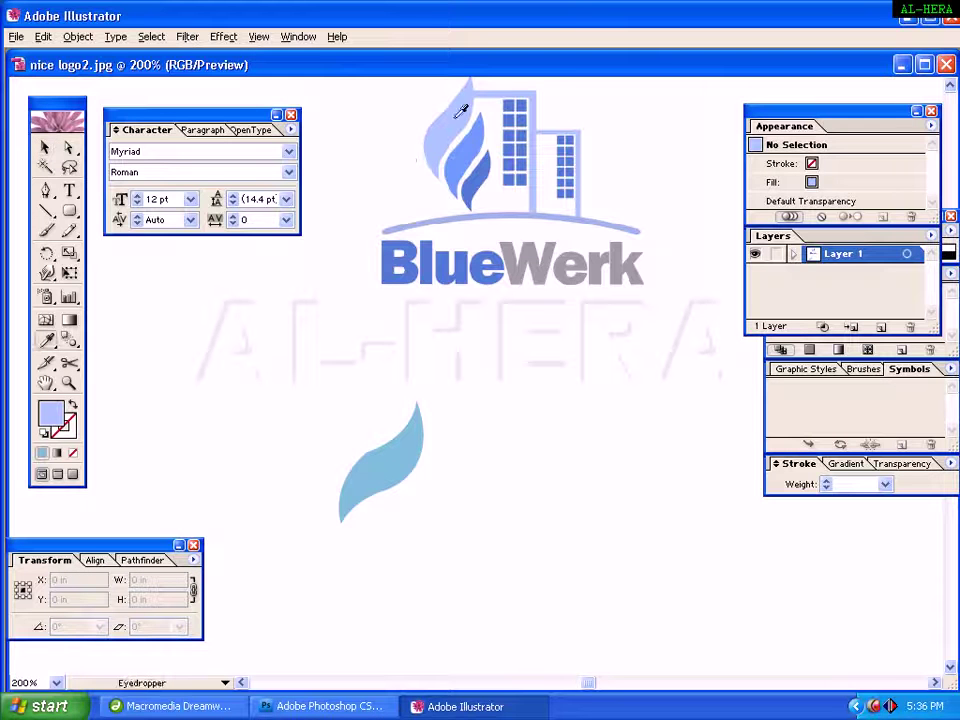
{"action": "double_click", "coordinate": [52, 420]}
{"action": "left_click_drag", "start_coordinate": [612, 452], "coordinate": [555, 453]}
{"action": "key", "text": "ctrl+c"}
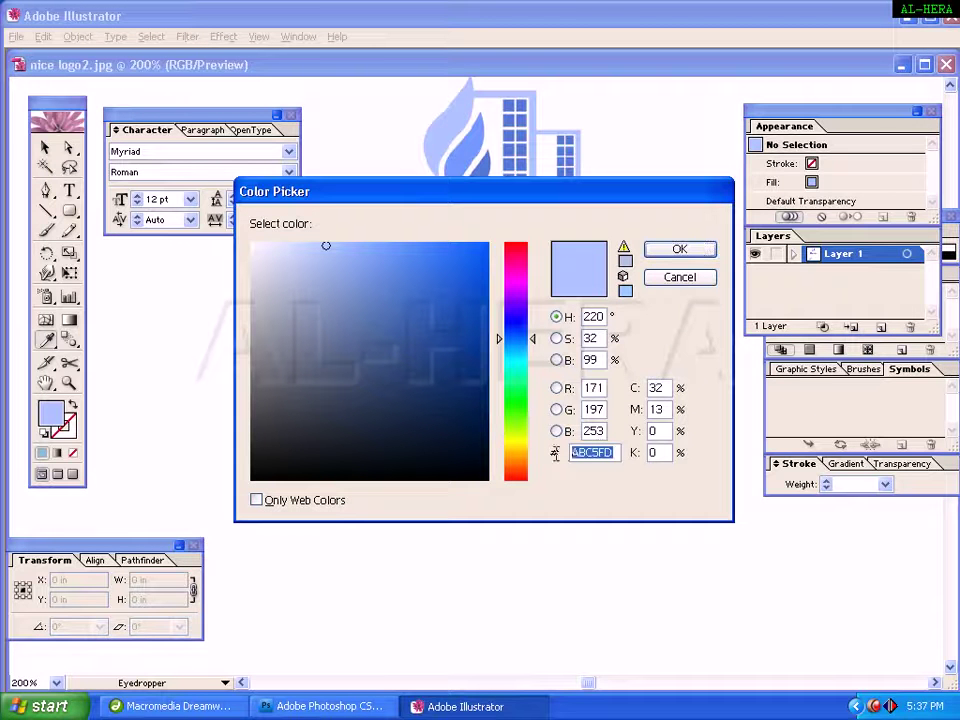
{"action": "left_click", "coordinate": [684, 255]}
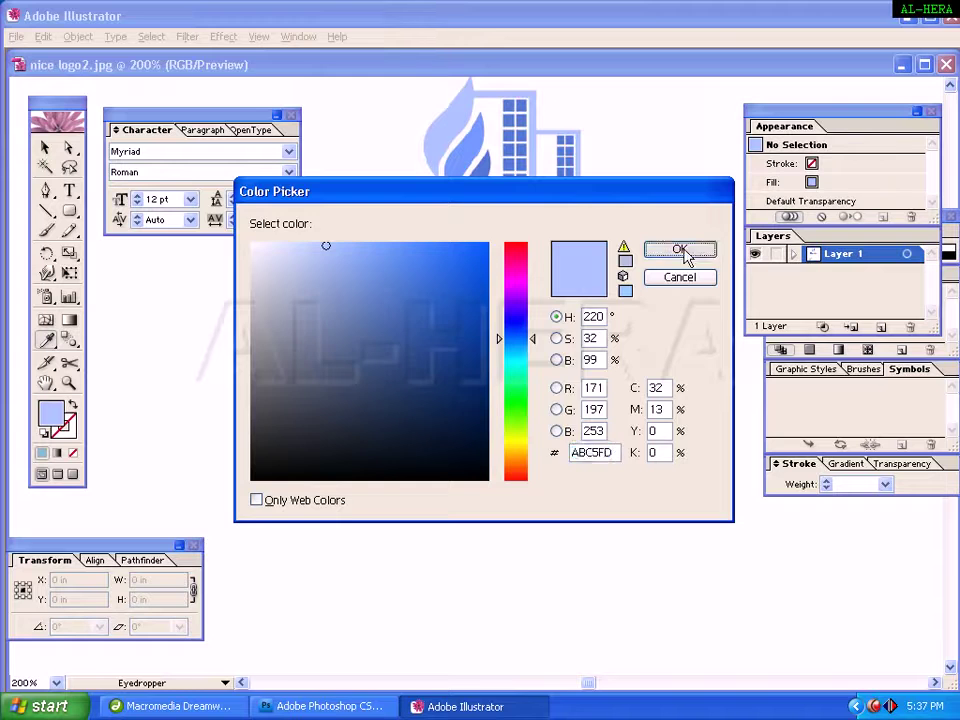
Change the drawn flame's fill to the copied hex color ABC5FD and deselect it
{"action": "key", "text": "v"}
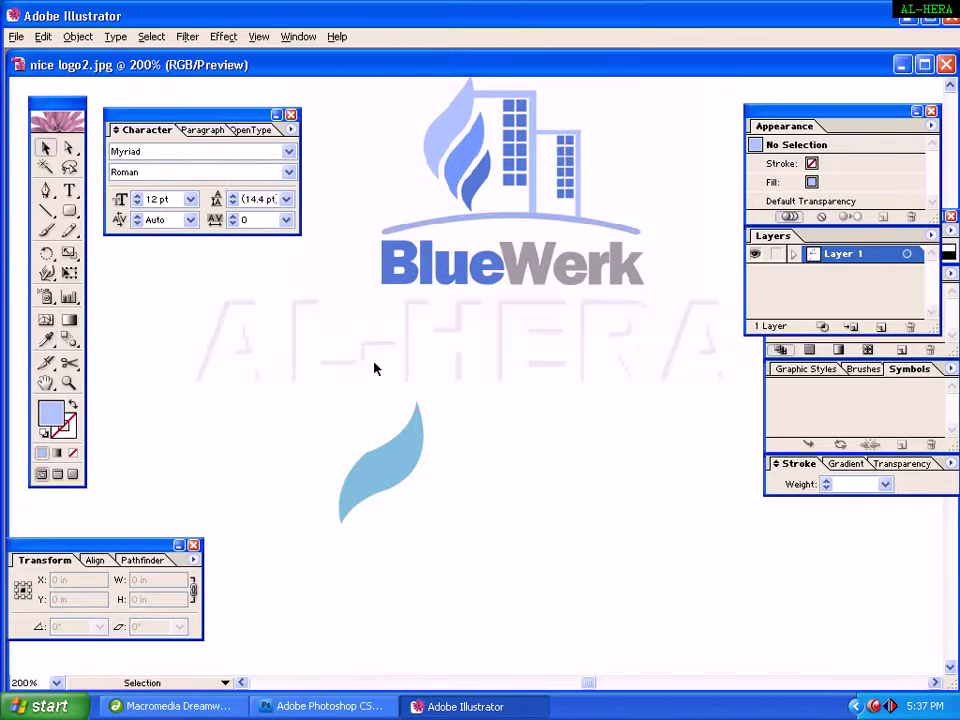
{"action": "left_click", "coordinate": [398, 440]}
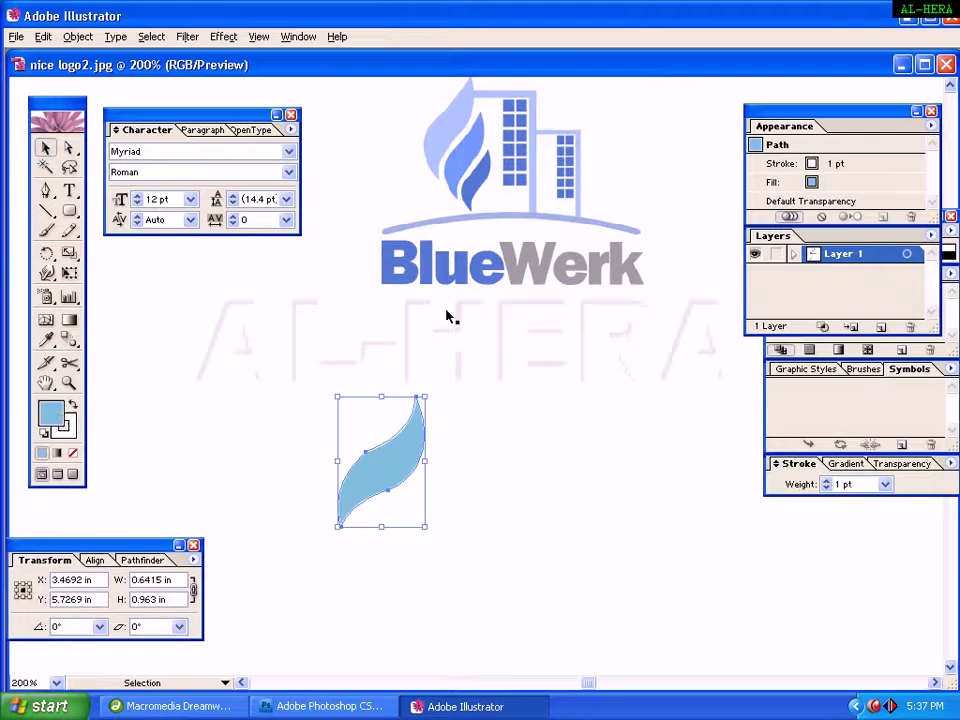
{"action": "double_click", "coordinate": [52, 412]}
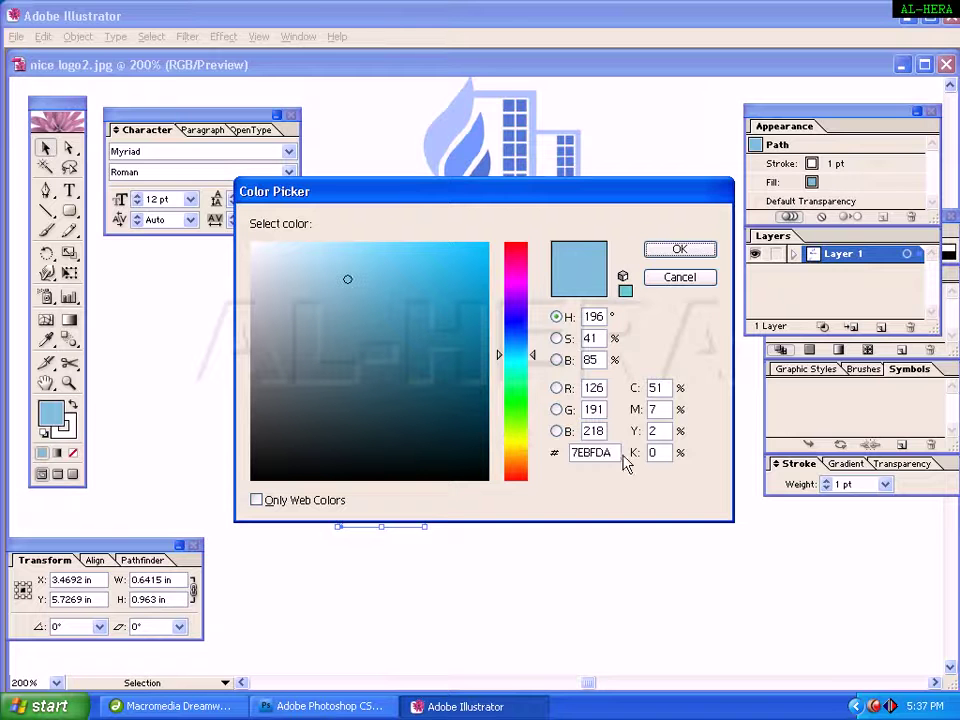
{"action": "left_click_drag", "start_coordinate": [622, 455], "coordinate": [566, 453]}
{"action": "key", "text": "ctrl+v"}
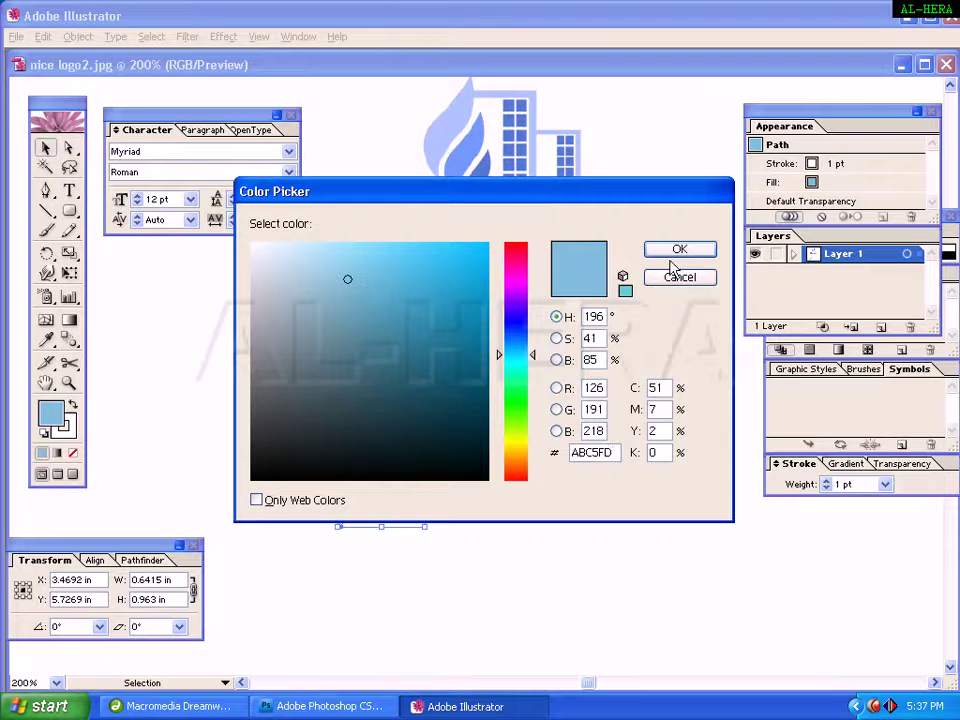
{"action": "left_click", "coordinate": [672, 250]}
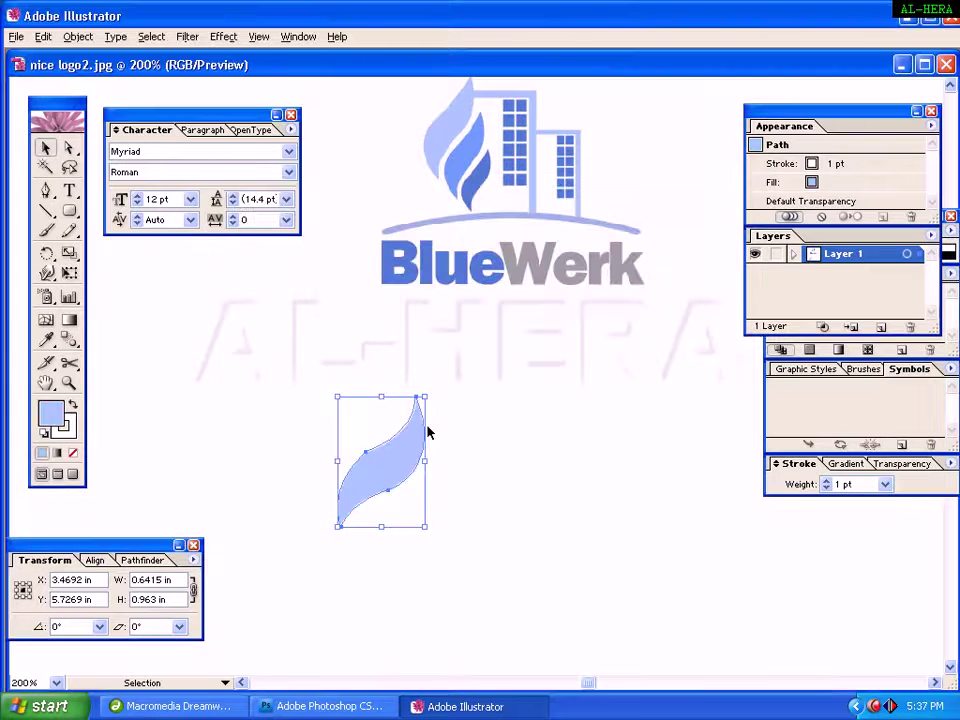
{"action": "left_click", "coordinate": [426, 437]}
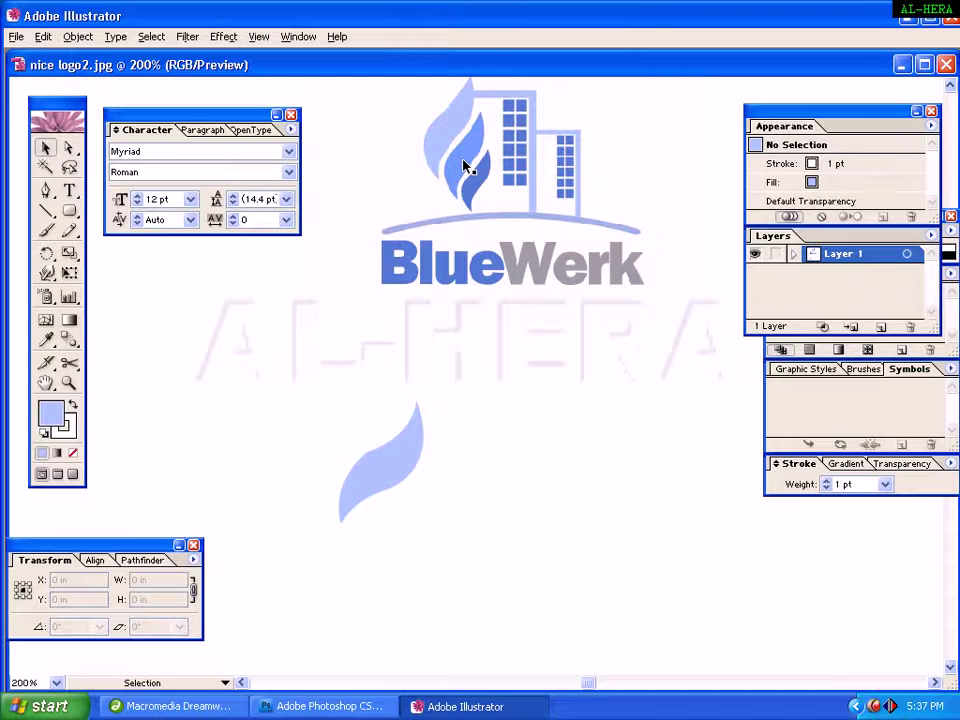
Scale the flame down, and place a smaller copy about 0.36 by 0.55 in at its lower right
{"action": "left_click", "coordinate": [381, 480]}
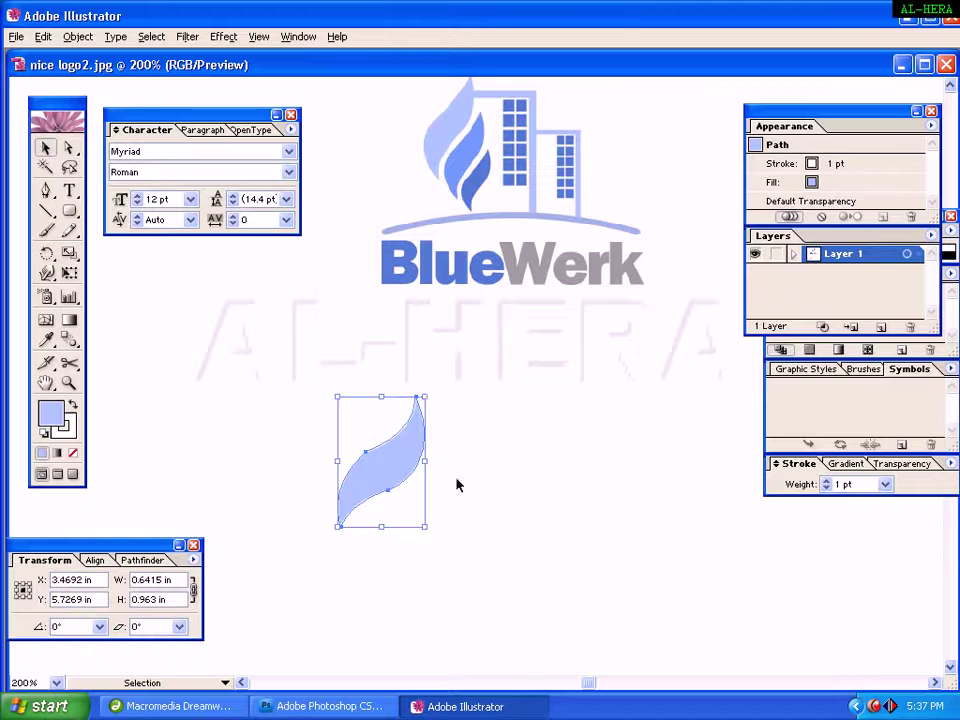
{"action": "left_click_drag", "start_coordinate": [425, 397], "coordinate": [414, 412]}
{"action": "left_click", "coordinate": [417, 462]}
{"action": "left_click", "coordinate": [401, 465]}
{"action": "left_click_drag", "start_coordinate": [401, 465], "coordinate": [438, 444]}
{"action": "left_click", "coordinate": [435, 485]}
{"action": "left_click", "coordinate": [433, 475]}
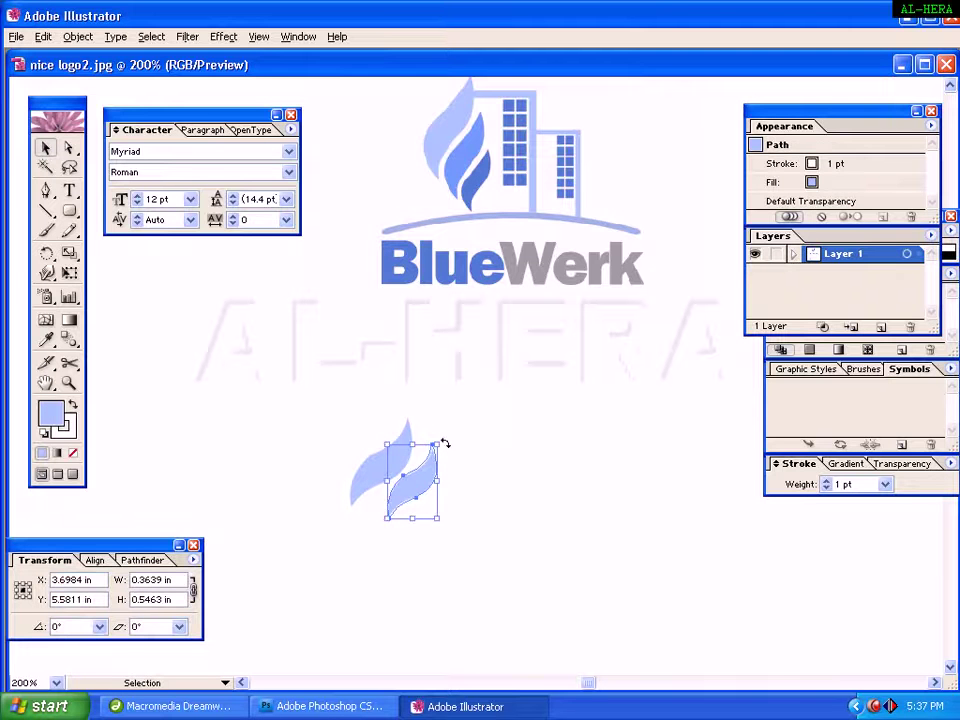
Rotate the smaller flame slightly clockwise and adjust its tilt and position beneath the large flame
{"action": "left_click_drag", "start_coordinate": [445, 443], "coordinate": [455, 450]}
{"action": "left_click", "coordinate": [465, 456]}
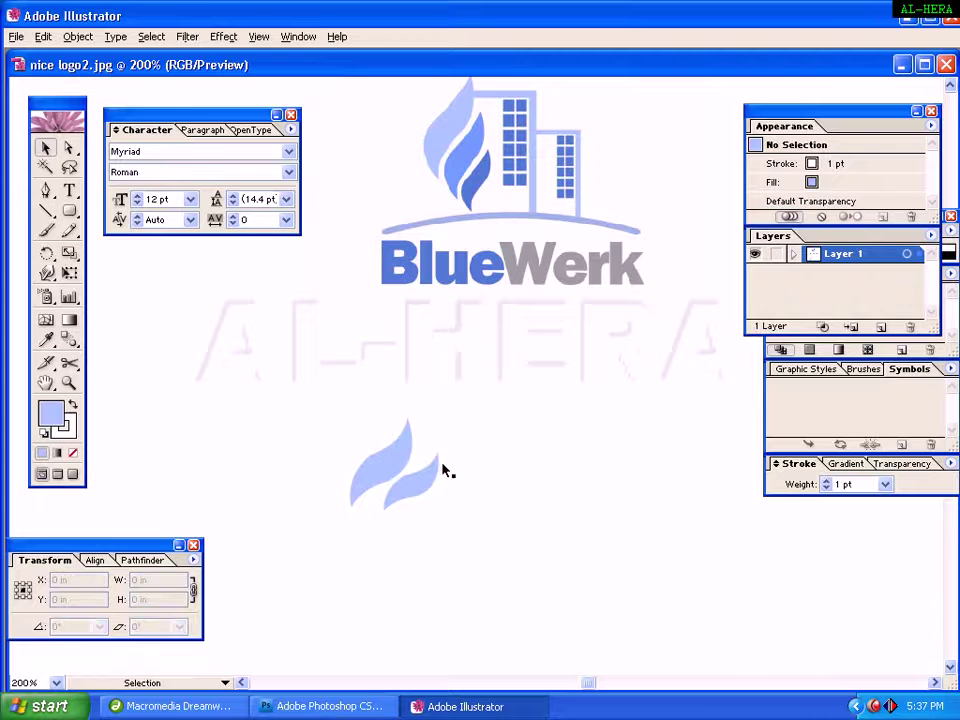
{"action": "left_click", "coordinate": [441, 467]}
{"action": "left_click", "coordinate": [448, 448]}
{"action": "left_click", "coordinate": [440, 465]}
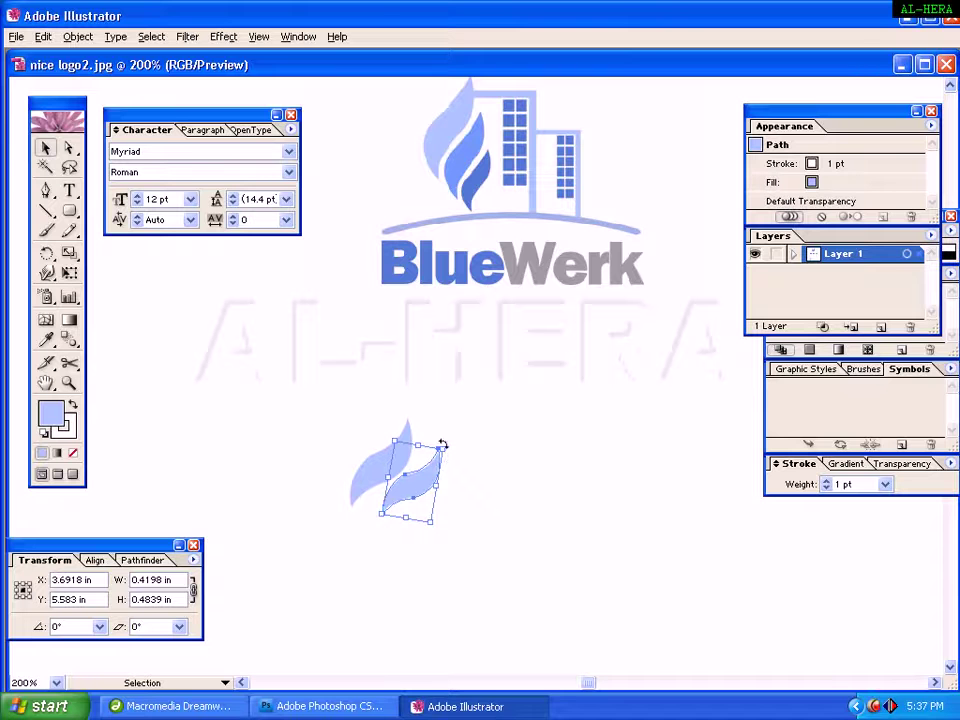
{"action": "left_click_drag", "start_coordinate": [442, 444], "coordinate": [424, 458]}
{"action": "left_click", "coordinate": [463, 450]}
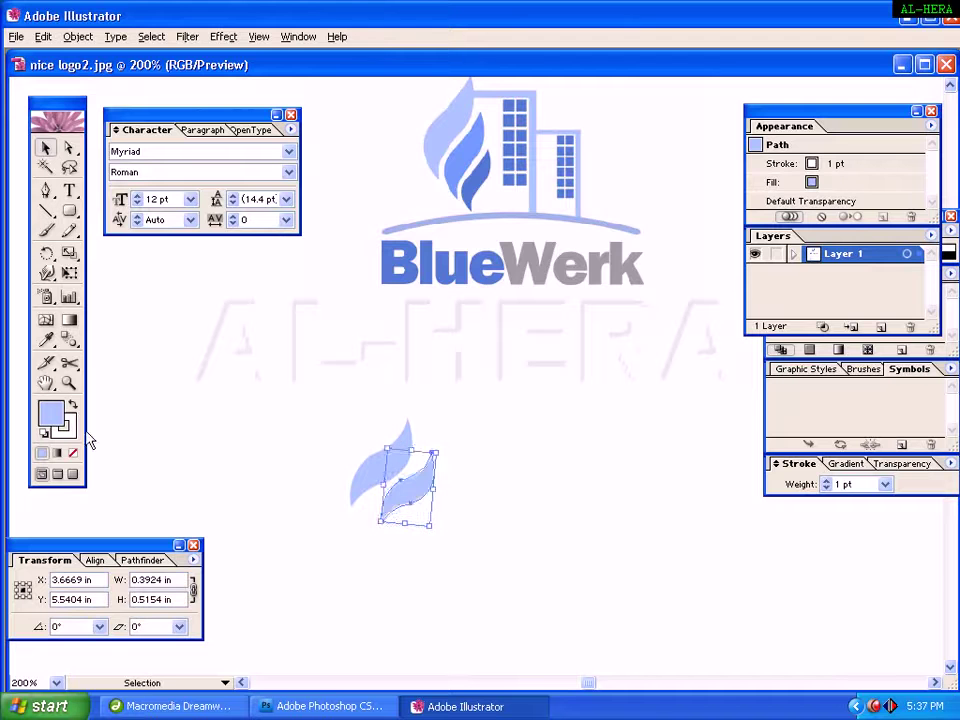
Fill the second flame with the medium blue 89AFF4 and deselect it
{"action": "double_click", "coordinate": [52, 414]}
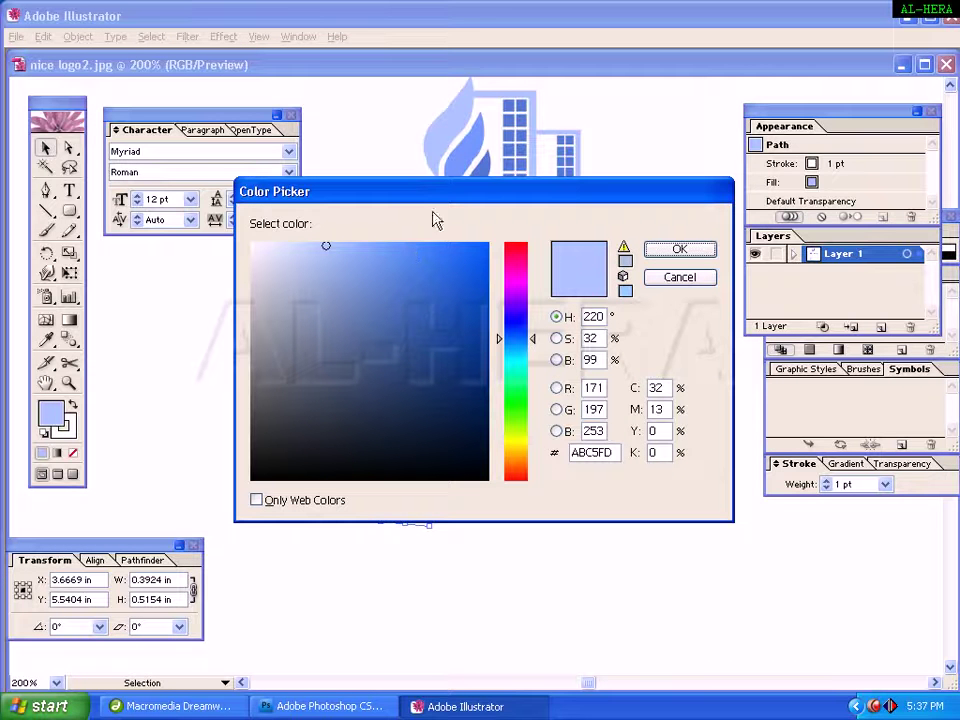
{"action": "left_click", "coordinate": [349, 253]}
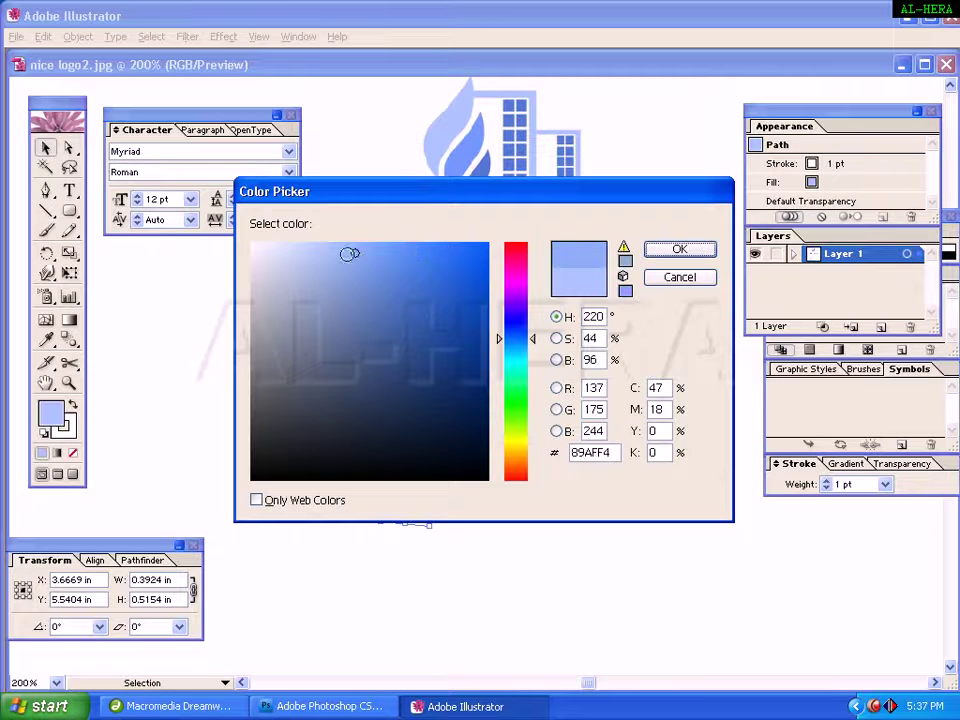
{"action": "left_click", "coordinate": [676, 254]}
{"action": "left_click", "coordinate": [549, 433]}
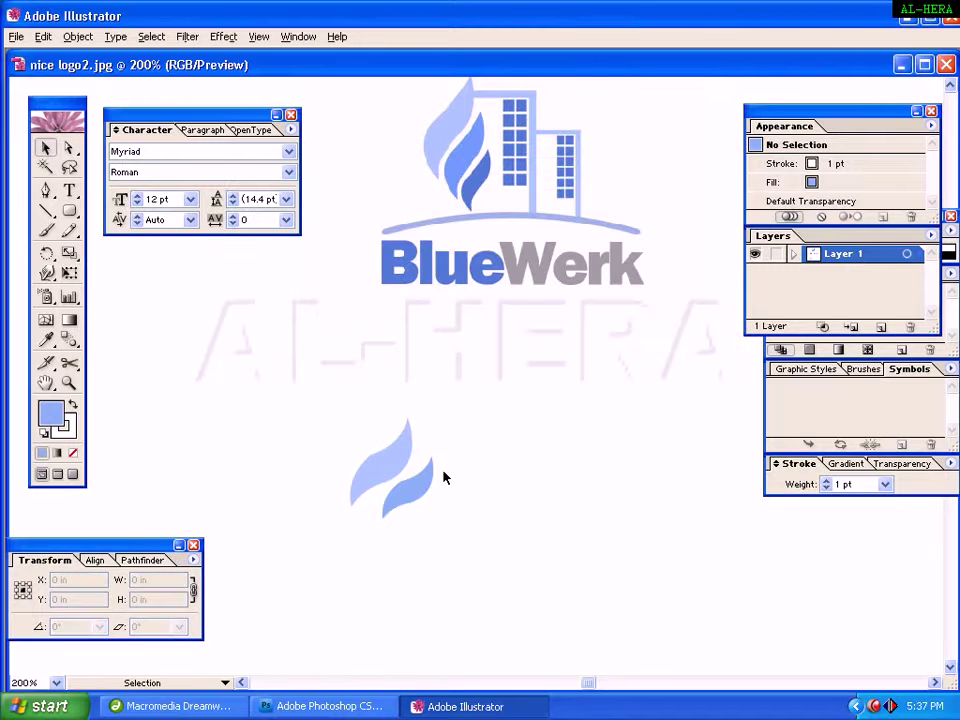
Nudge the second flame, then duplicate it below and shrink the copy to about 0.26 by 0.35 in
{"action": "left_click_drag", "start_coordinate": [428, 472], "coordinate": [423, 526]}
{"action": "left_click", "coordinate": [431, 499]}
{"action": "left_click", "coordinate": [401, 499]}
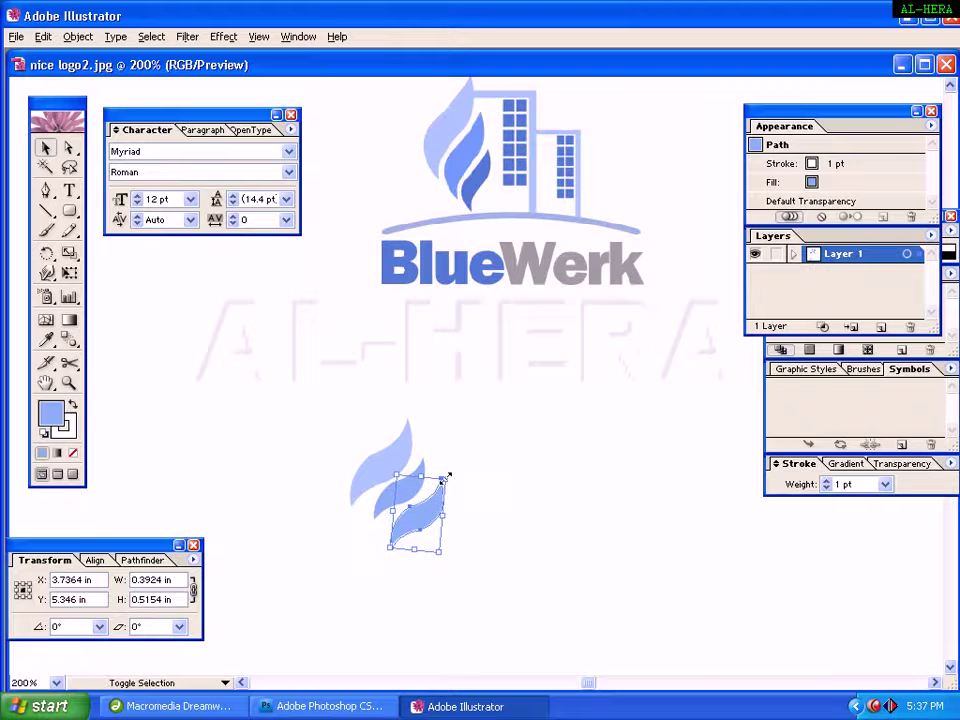
{"action": "left_click_drag", "start_coordinate": [447, 477], "coordinate": [439, 486]}
{"action": "left_click", "coordinate": [452, 546]}
{"action": "left_click", "coordinate": [420, 530]}
{"action": "left_click_drag", "start_coordinate": [425, 515], "coordinate": [418, 516]}
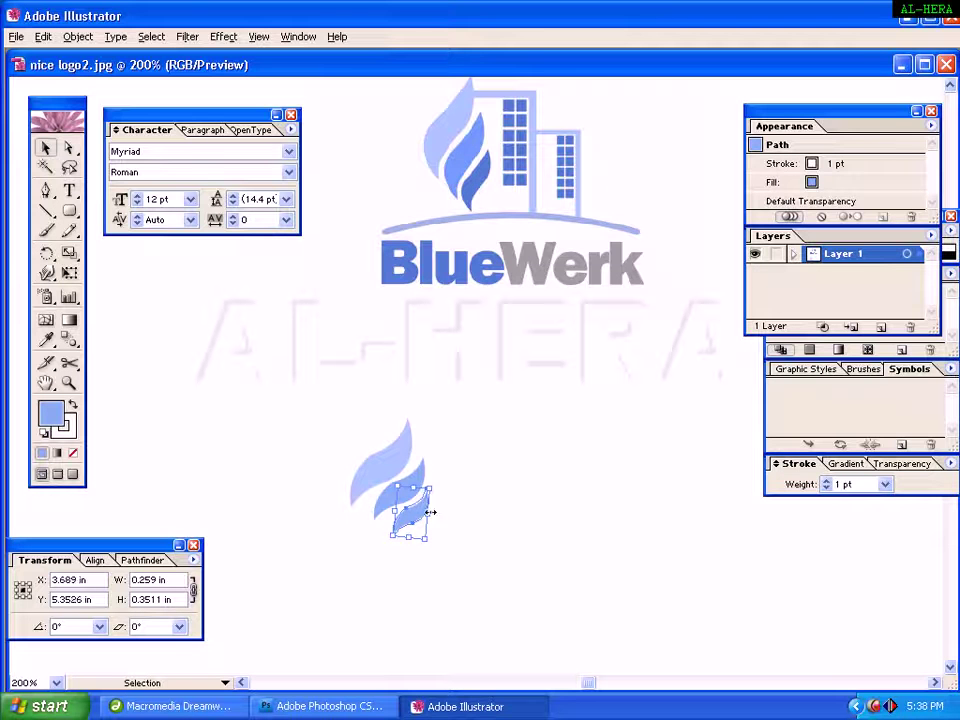
Fill the smallest flame with the darker blue 5085D3 and deselect it
{"action": "double_click", "coordinate": [50, 413]}
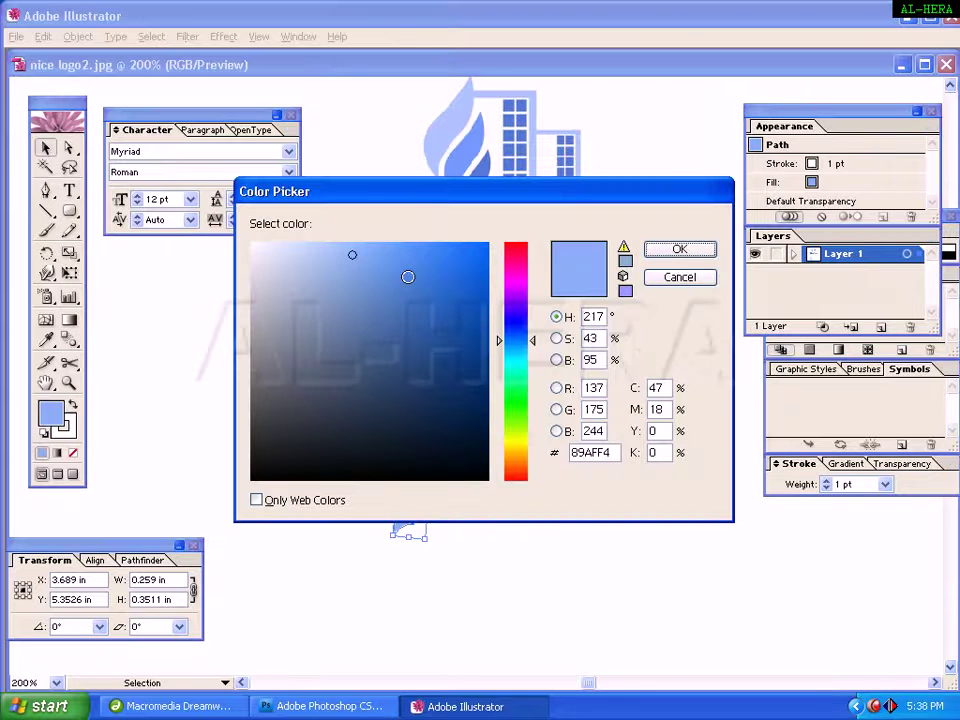
{"action": "mouse_move", "coordinate": [399, 242]}
{"action": "left_mouse_down"}
{"action": "mouse_move", "coordinate": [427, 240]}
{"action": "mouse_move", "coordinate": [396, 256]}
{"action": "mouse_move", "coordinate": [396, 281]}
{"action": "left_mouse_up"}
{"action": "key", "text": "Return"}
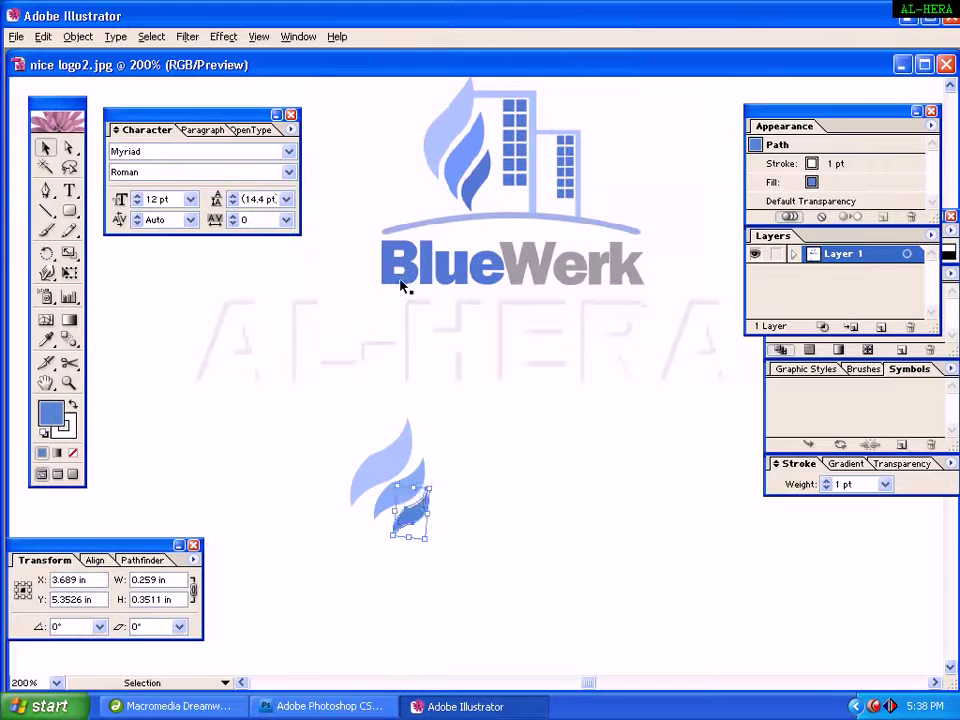
{"action": "left_click", "coordinate": [493, 502]}
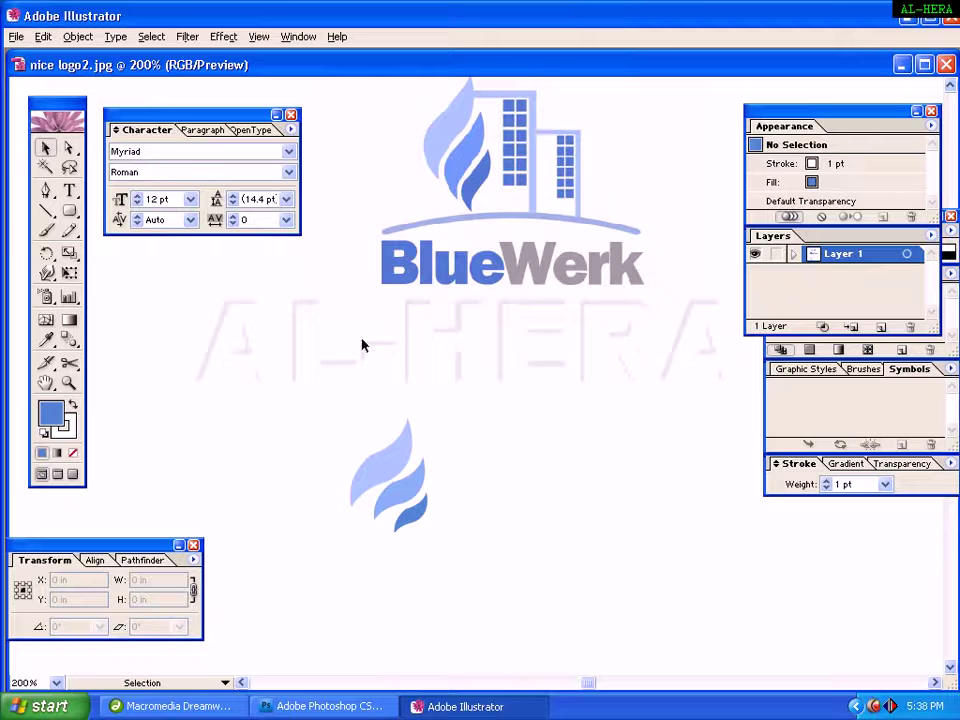
Activate the Pen tool and set the fill color to the light blue 88BEFF
{"action": "key", "text": "space"}
{"action": "mouse_move", "coordinate": [463, 439]}
{"action": "left_mouse_down"}
{"action": "mouse_move", "coordinate": [495, 431]}
{"action": "mouse_move", "coordinate": [474, 448]}
{"action": "left_mouse_up"}
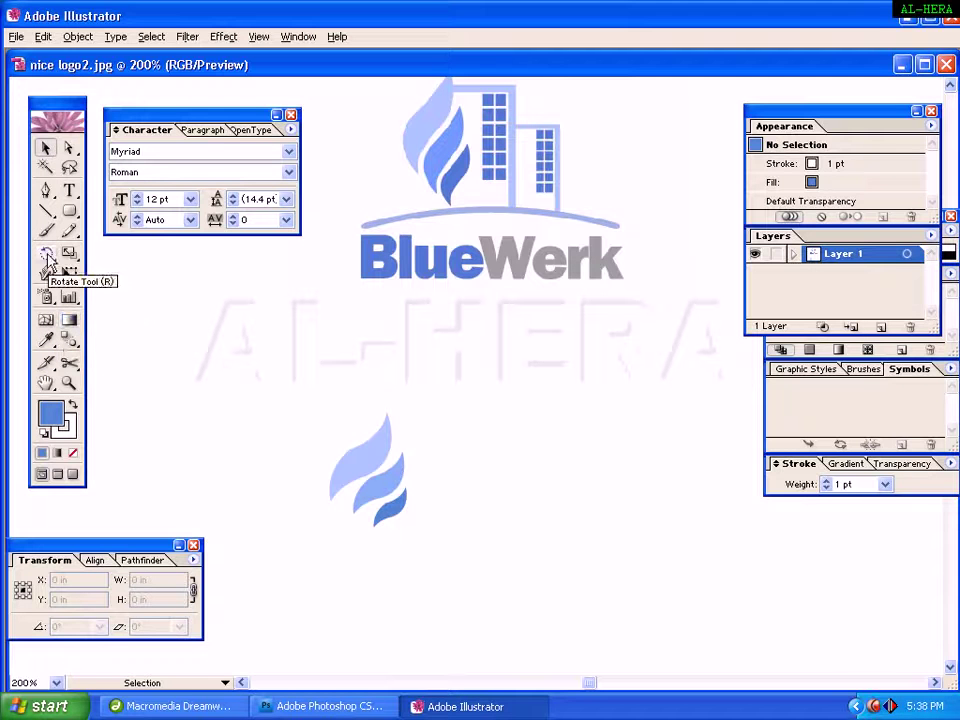
{"action": "left_click", "coordinate": [46, 190]}
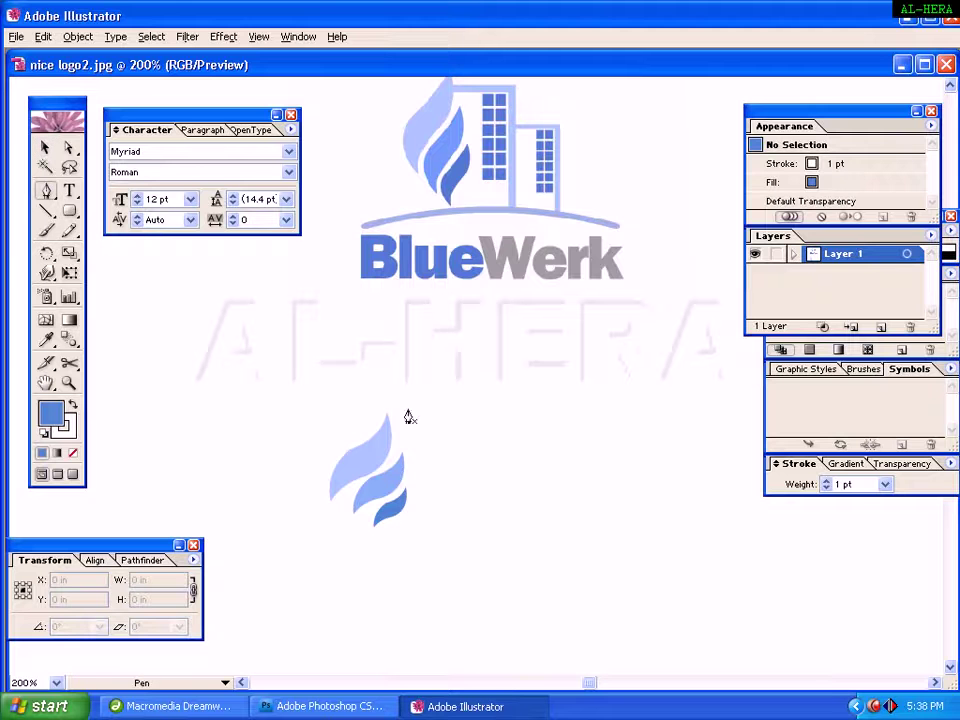
{"action": "double_click", "coordinate": [48, 420]}
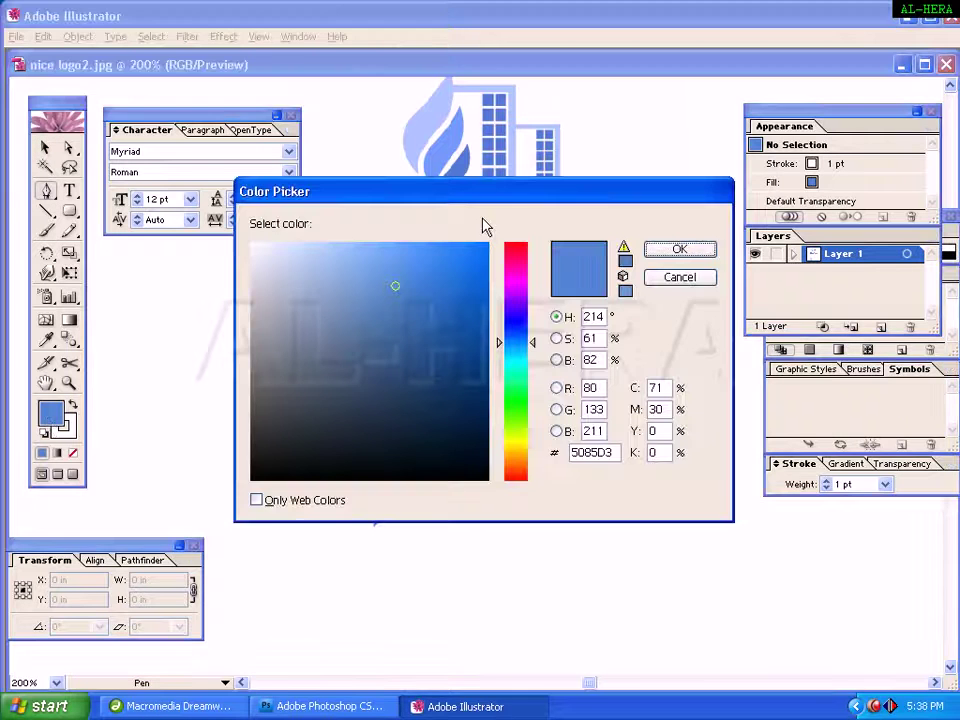
{"action": "left_click_drag", "start_coordinate": [484, 198], "coordinate": [684, 213]}
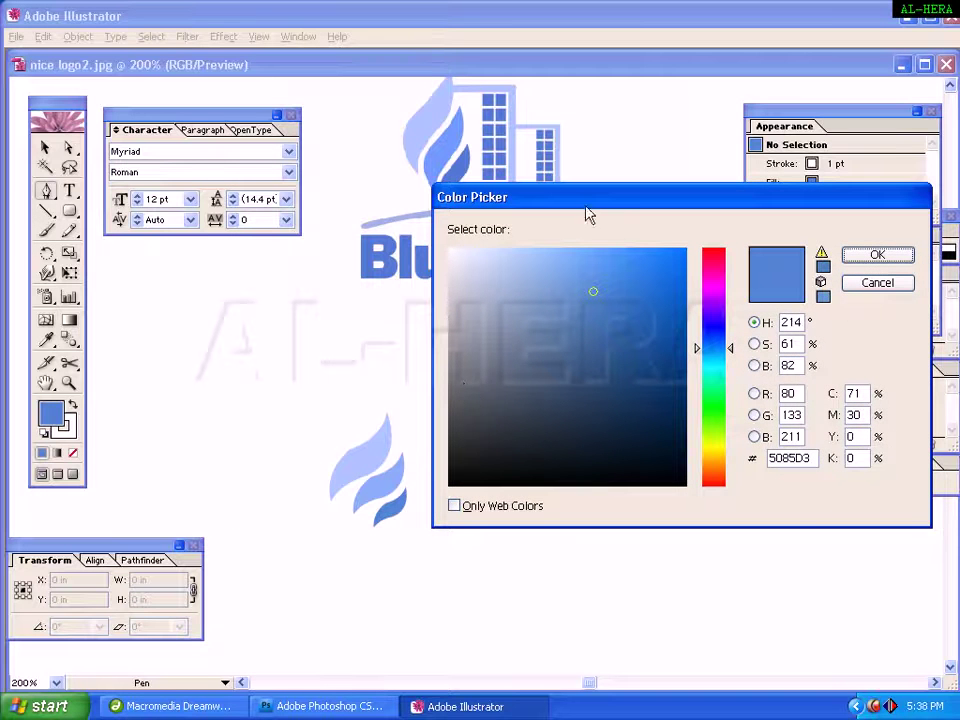
{"action": "left_click_drag", "start_coordinate": [589, 215], "coordinate": [567, 274]}
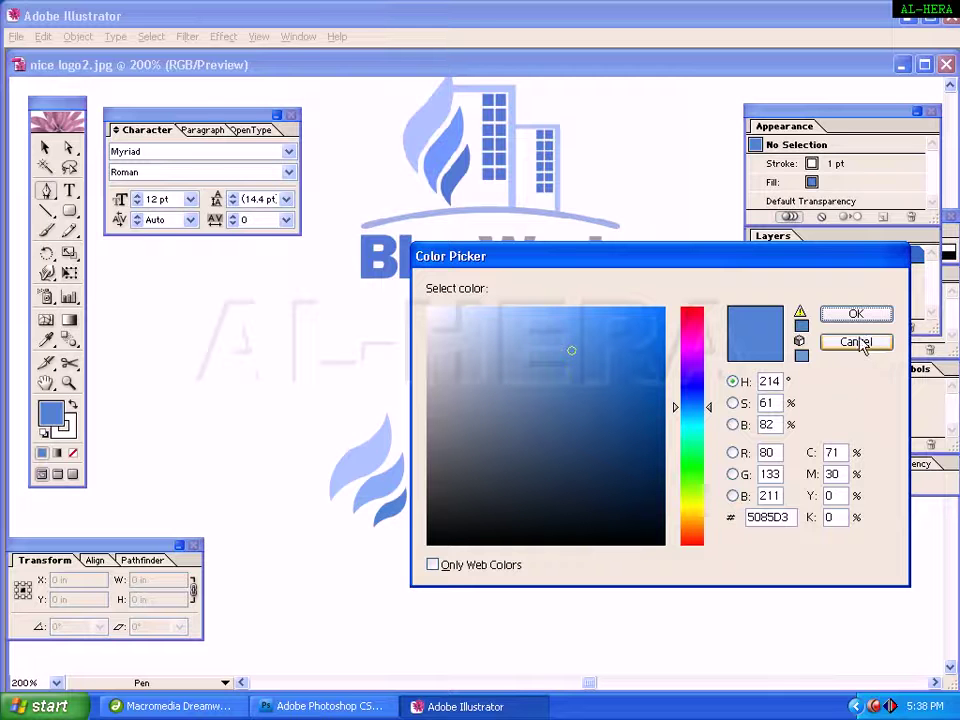
{"action": "left_click_drag", "start_coordinate": [536, 329], "coordinate": [540, 310]}
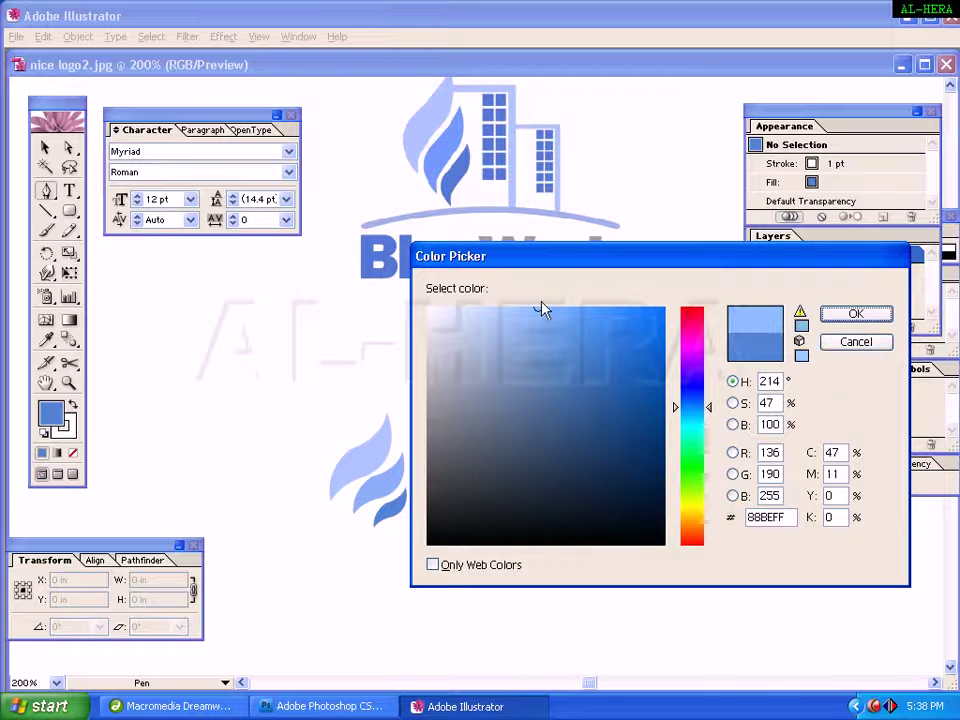
{"action": "left_click", "coordinate": [870, 315]}
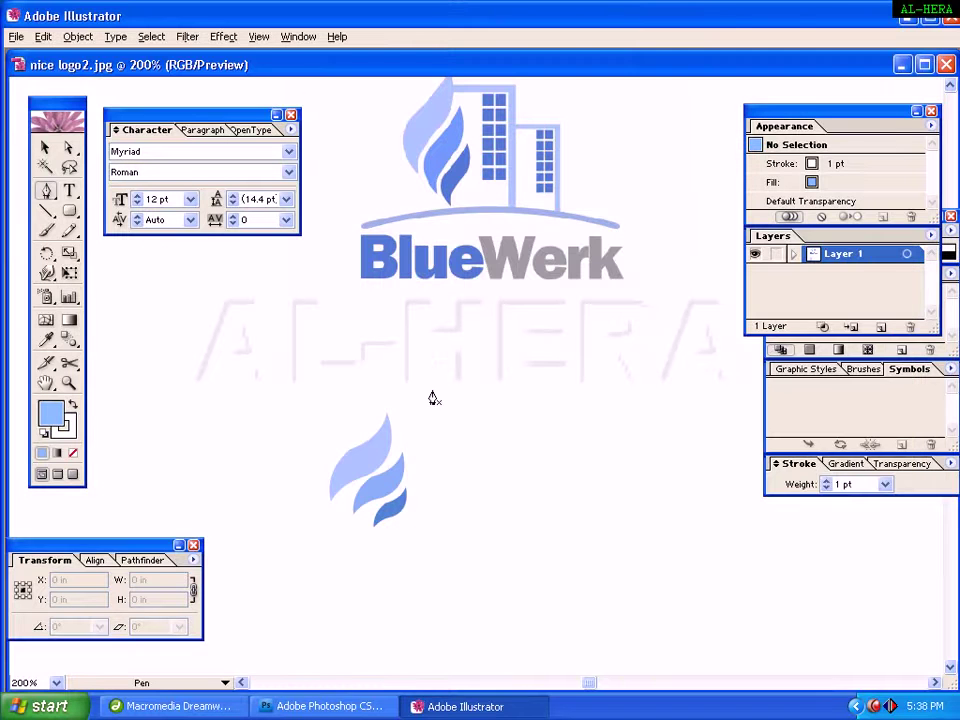
Draw the building outline from near the large flame's tip, about 0.53 in horizontally and 0.82 in straight down
{"action": "left_click", "coordinate": [390, 424]}
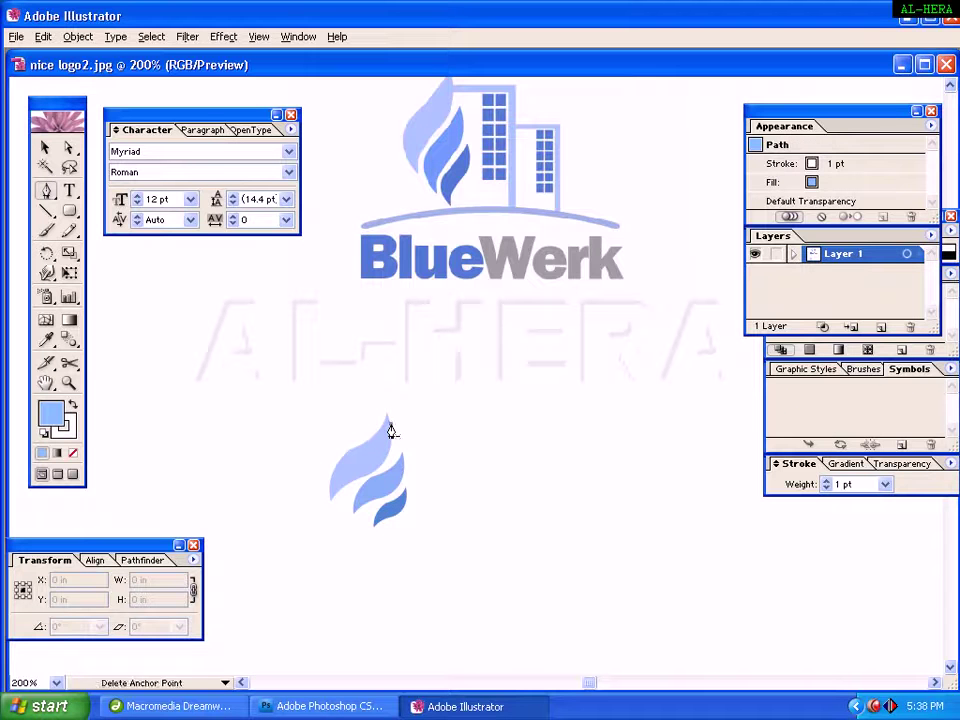
{"action": "left_click", "coordinate": [463, 424], "text": "shift"}
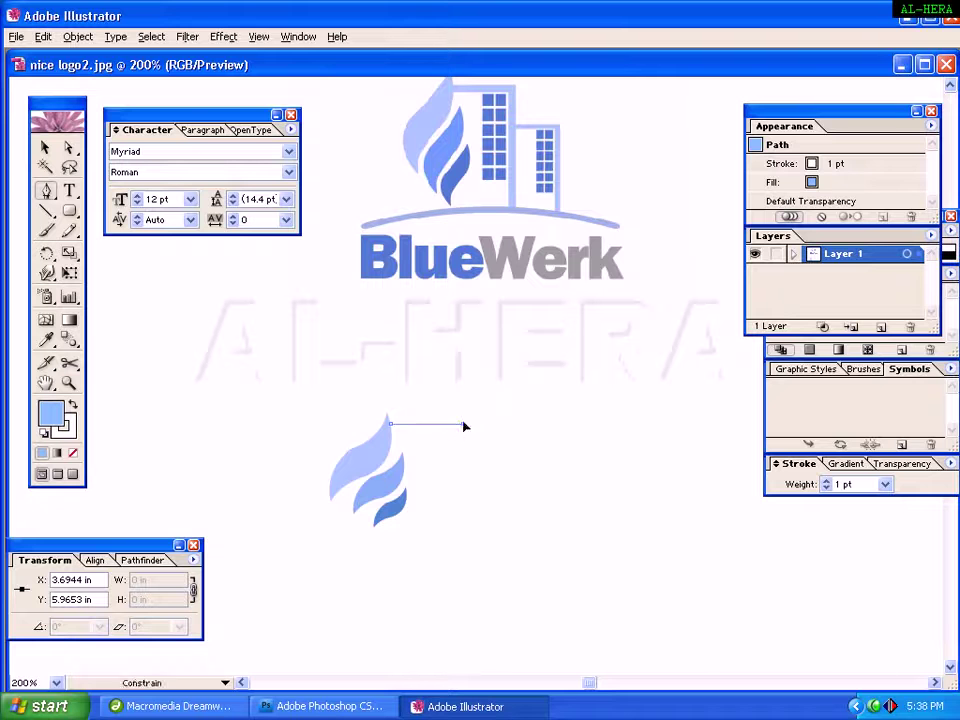
{"action": "left_click", "coordinate": [463, 533], "text": "shift"}
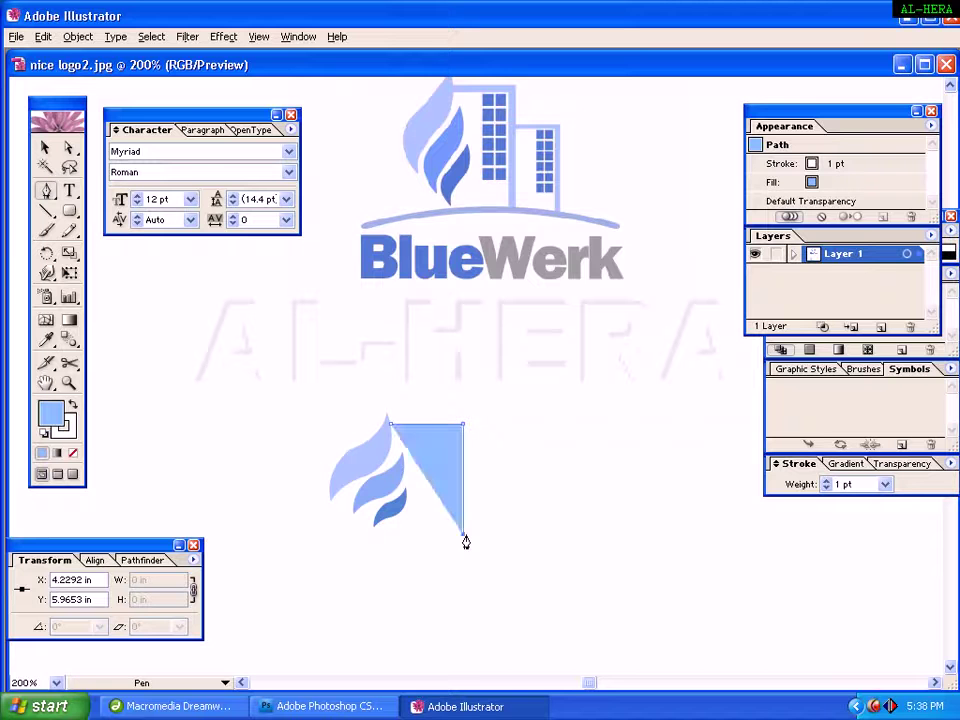
Swap the building outline's fill and stroke colors, remove its fill, and deselect it
{"action": "left_click", "coordinate": [72, 404]}
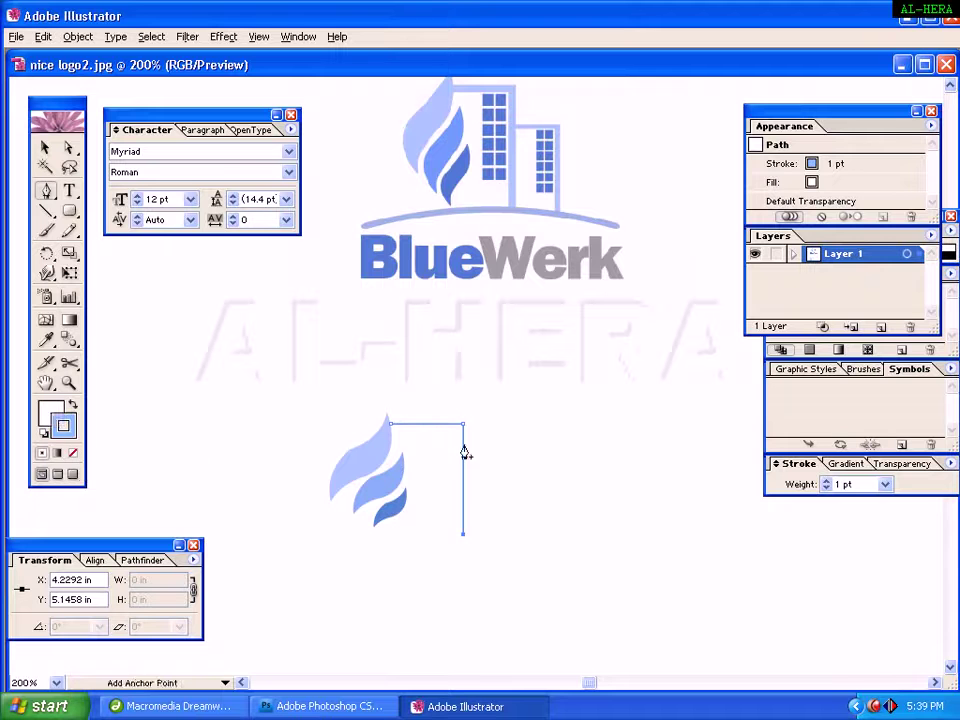
{"action": "left_click", "coordinate": [72, 452]}
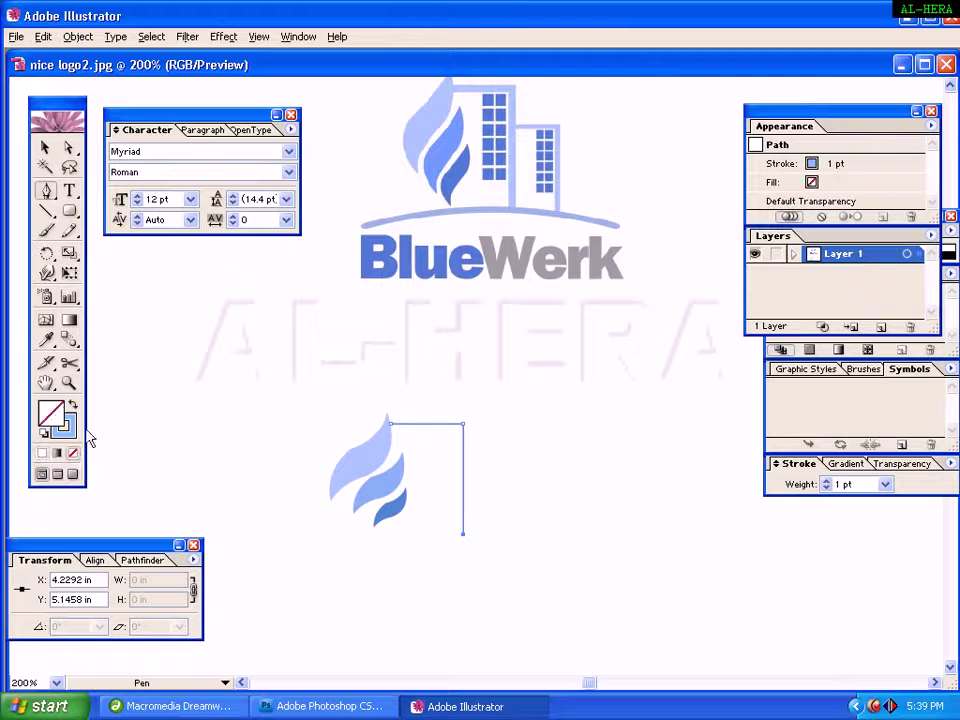
{"action": "left_click", "coordinate": [64, 428]}
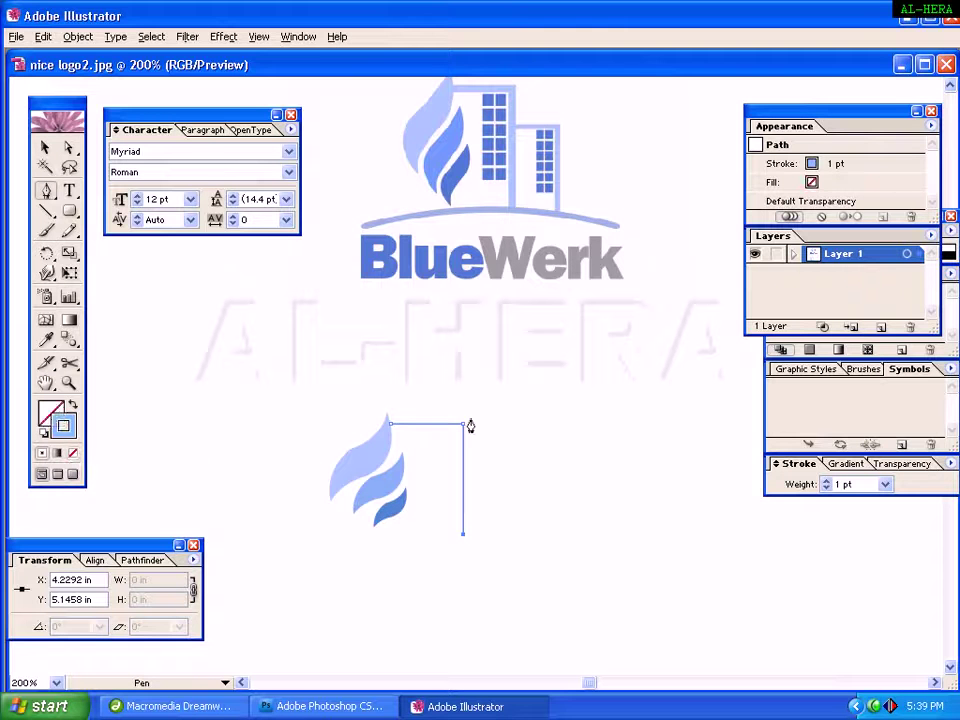
{"action": "left_click", "coordinate": [44, 147]}
{"action": "left_click", "coordinate": [568, 410]}
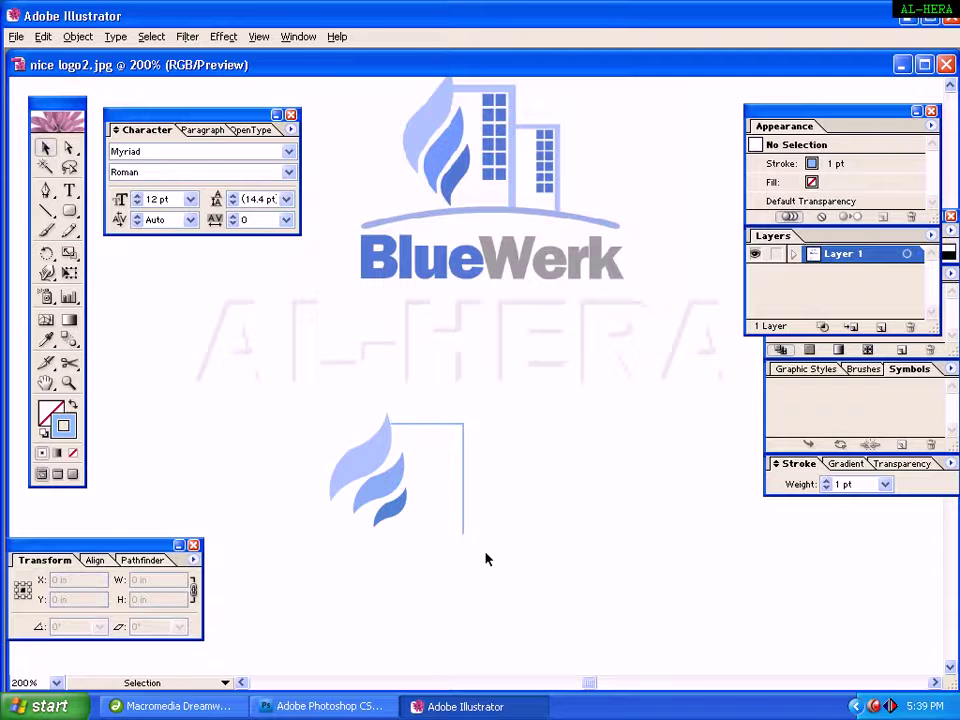
Set the building outline's stroke weight to 4 pt and deselect it
{"action": "left_click", "coordinate": [463, 492]}
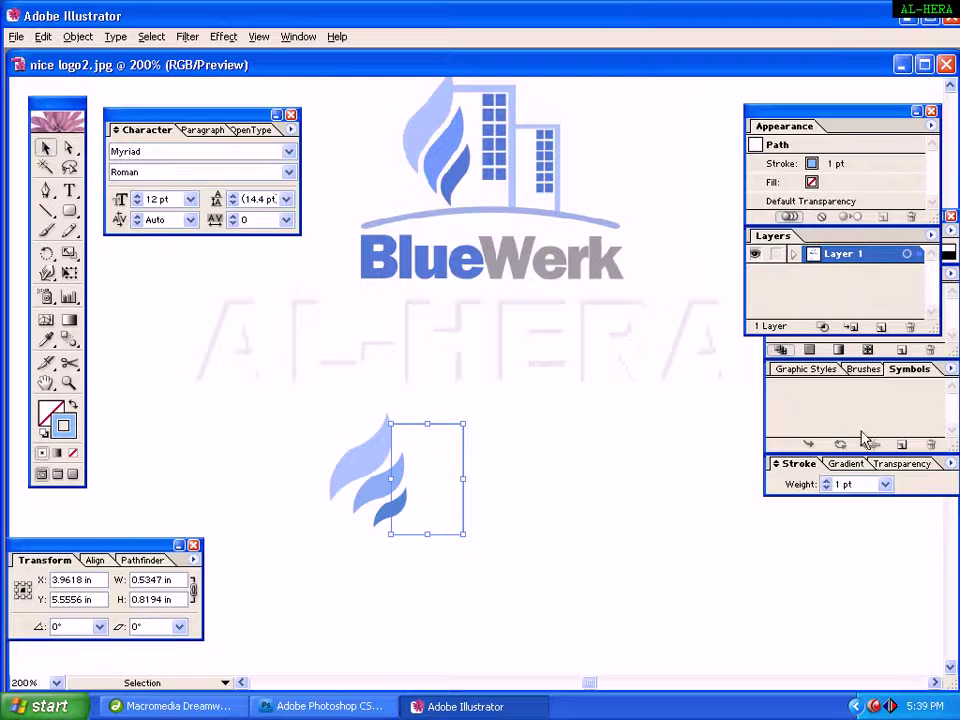
{"action": "left_click", "coordinate": [885, 484]}
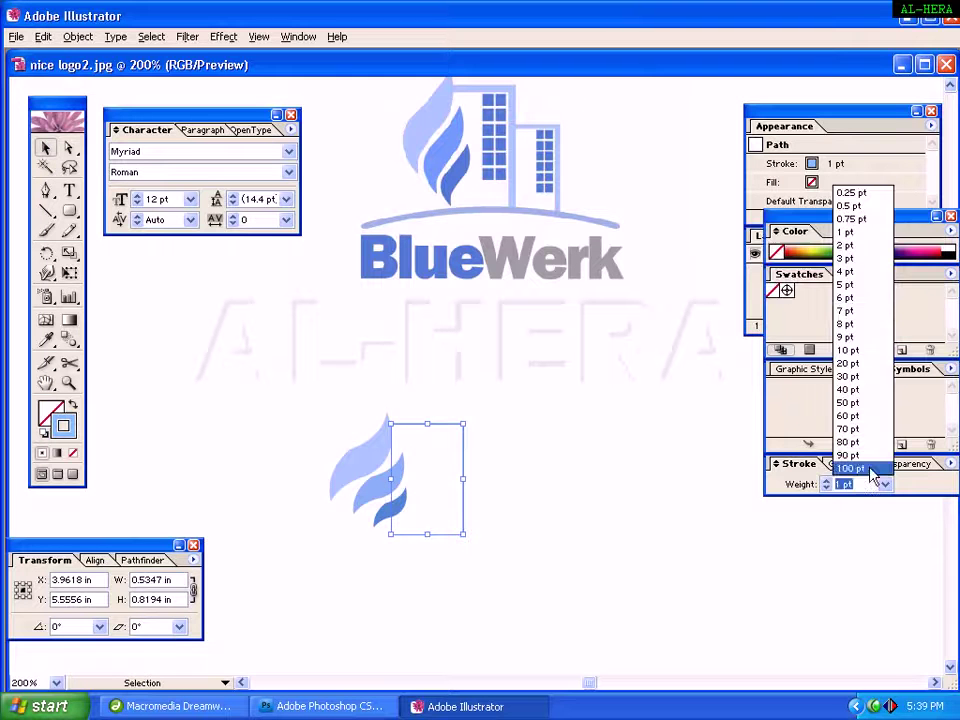
{"action": "left_click", "coordinate": [845, 271]}
{"action": "left_click", "coordinate": [624, 426]}
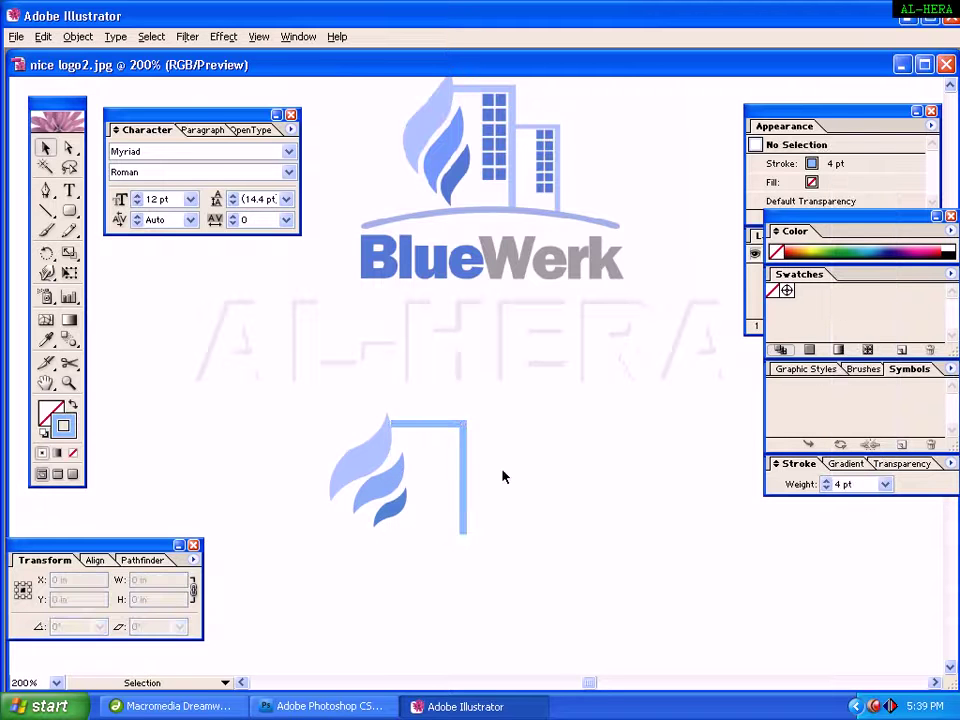
{"action": "left_click", "coordinate": [463, 461]}
{"action": "left_click", "coordinate": [529, 441]}
{"action": "double_click", "coordinate": [66, 425]}
{"action": "left_click_drag", "start_coordinate": [450, 197], "coordinate": [479, 333]}
{"action": "left_click", "coordinate": [688, 414]}
Sample the building outline's light blue from the reference logo, make it the stroke color, and copy its hex code AAC5FF
{"action": "left_click", "coordinate": [46, 340]}
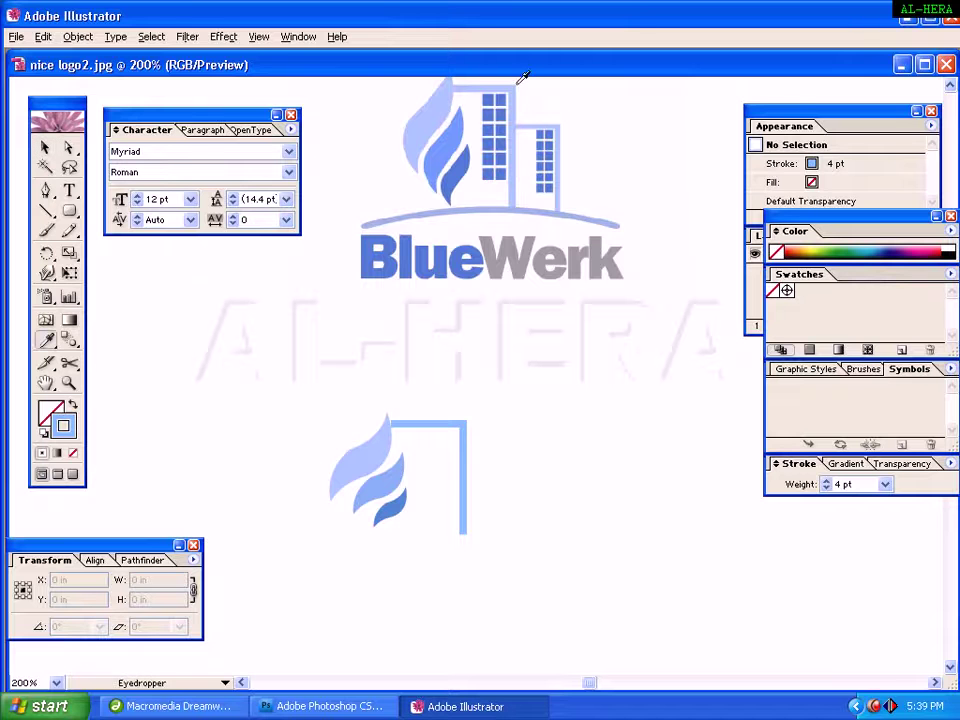
{"action": "left_click", "coordinate": [72, 404]}
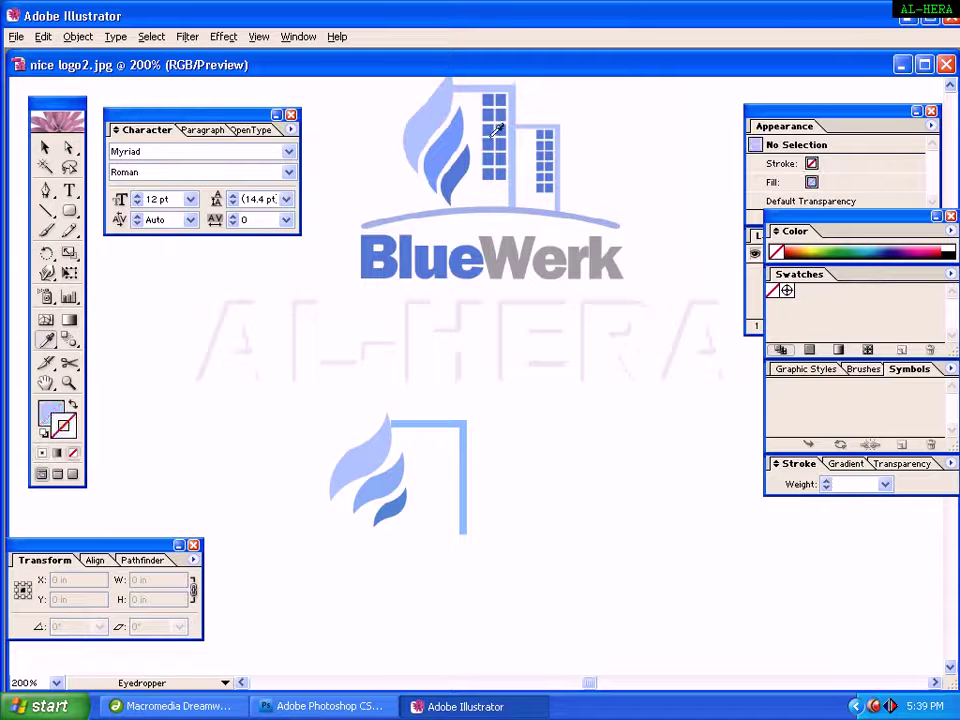
{"action": "key", "text": "shift+x"}
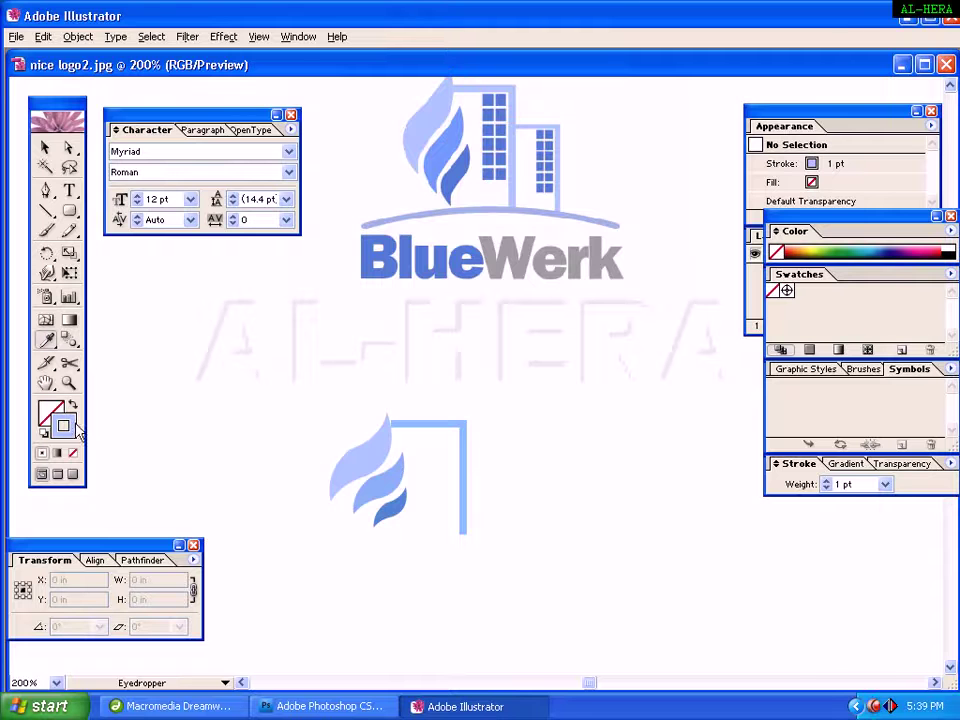
{"action": "double_click", "coordinate": [73, 427]}
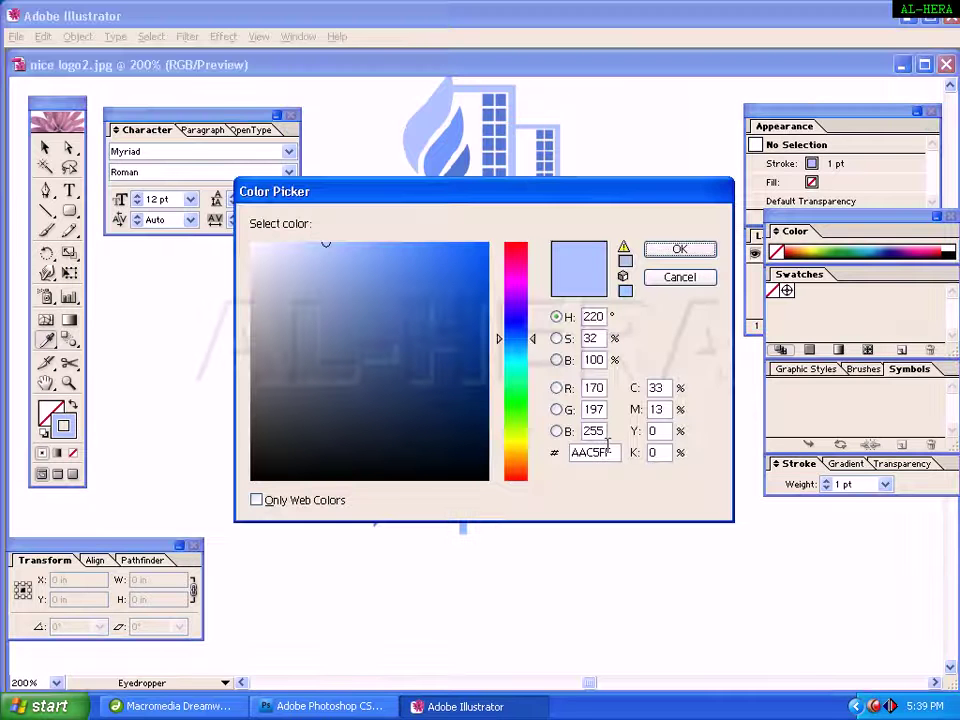
{"action": "left_click_drag", "start_coordinate": [610, 452], "coordinate": [448, 450]}
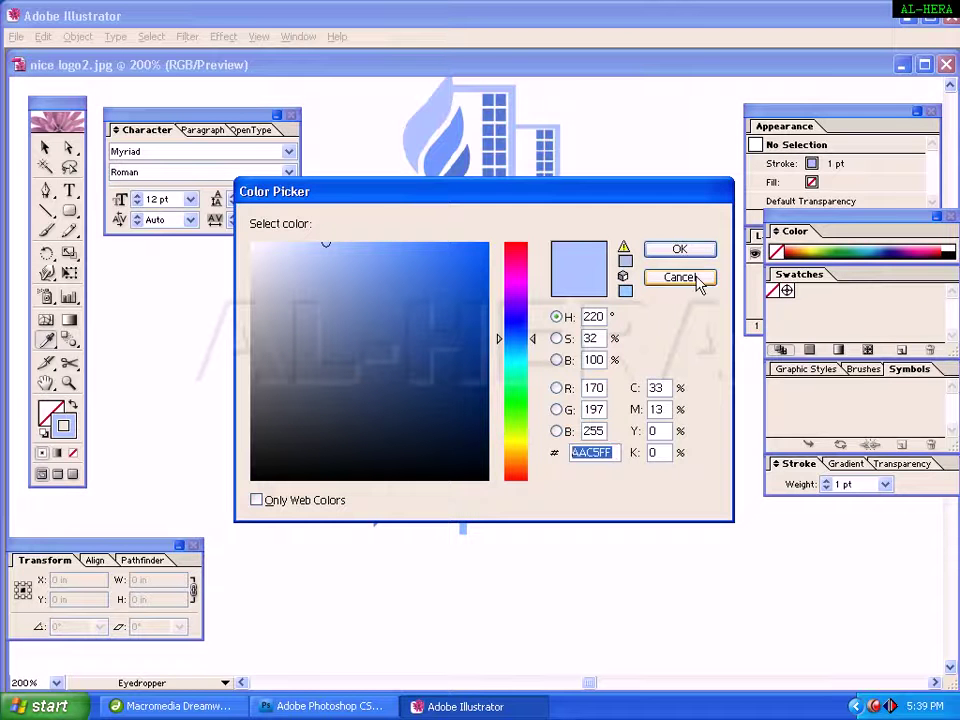
{"action": "left_click", "coordinate": [698, 280]}
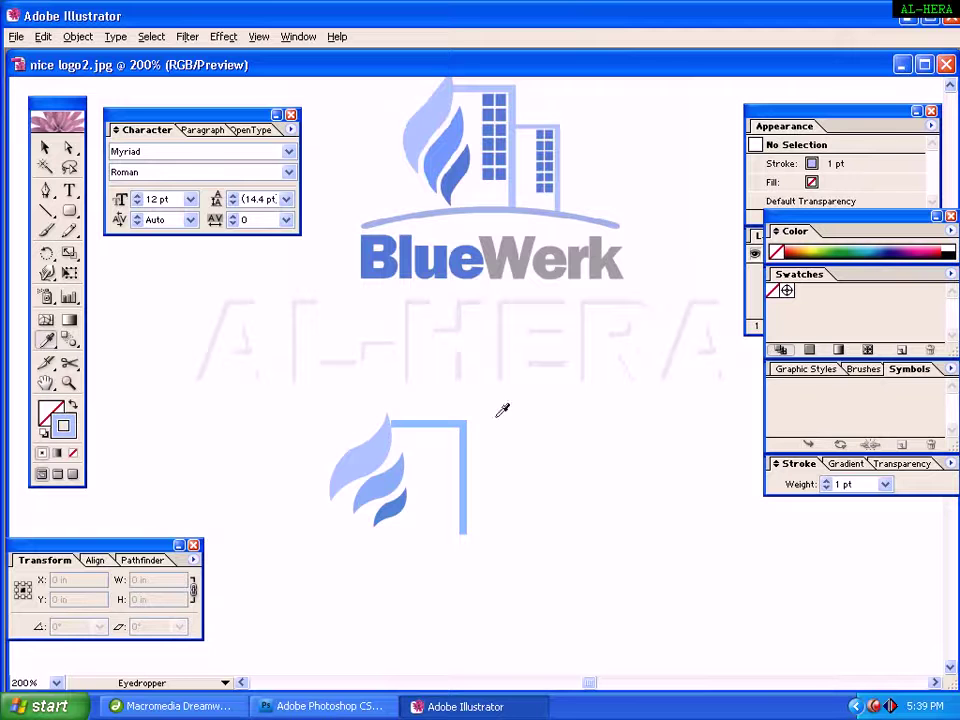
Set the drawn building outline's stroke color to AAC5FF and deselect it
{"action": "left_click", "coordinate": [45, 147]}
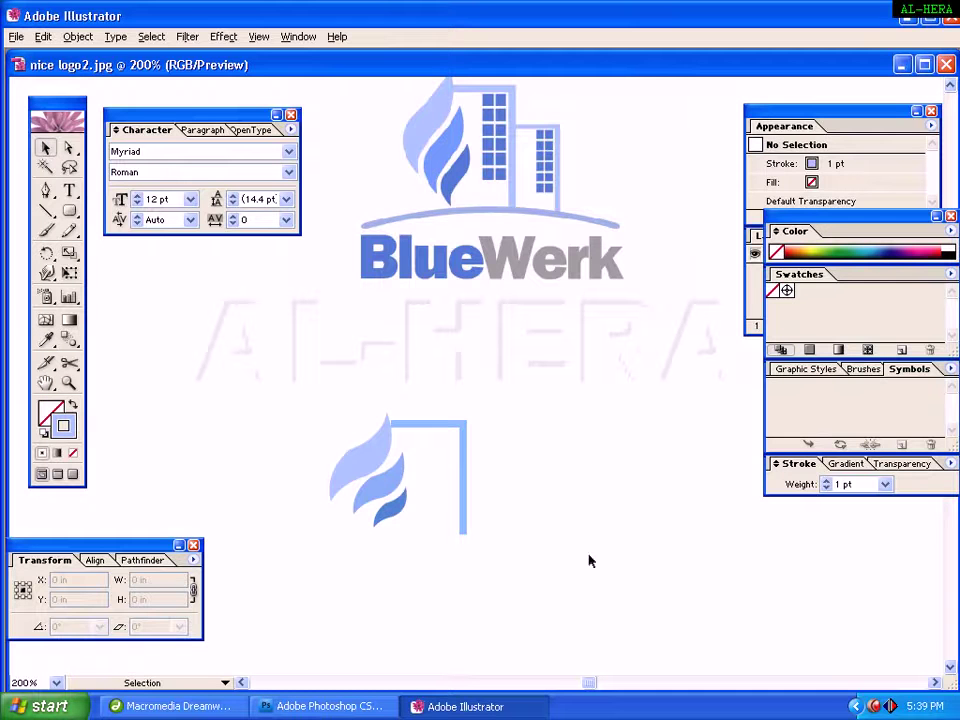
{"action": "left_click", "coordinate": [463, 490]}
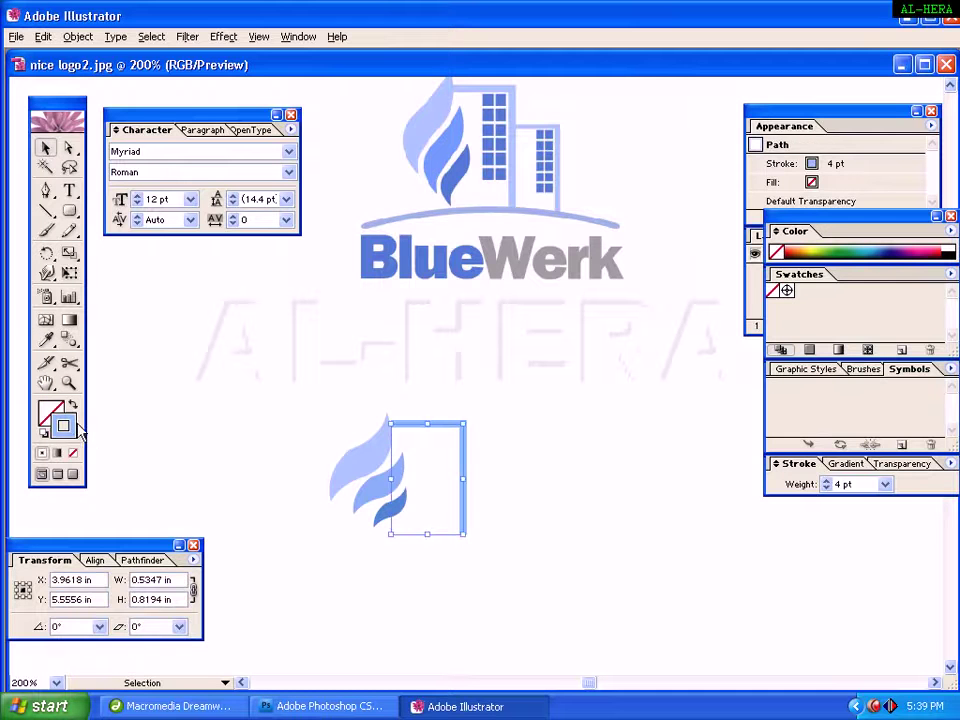
{"action": "double_click", "coordinate": [72, 427]}
{"action": "double_click", "coordinate": [608, 452]}
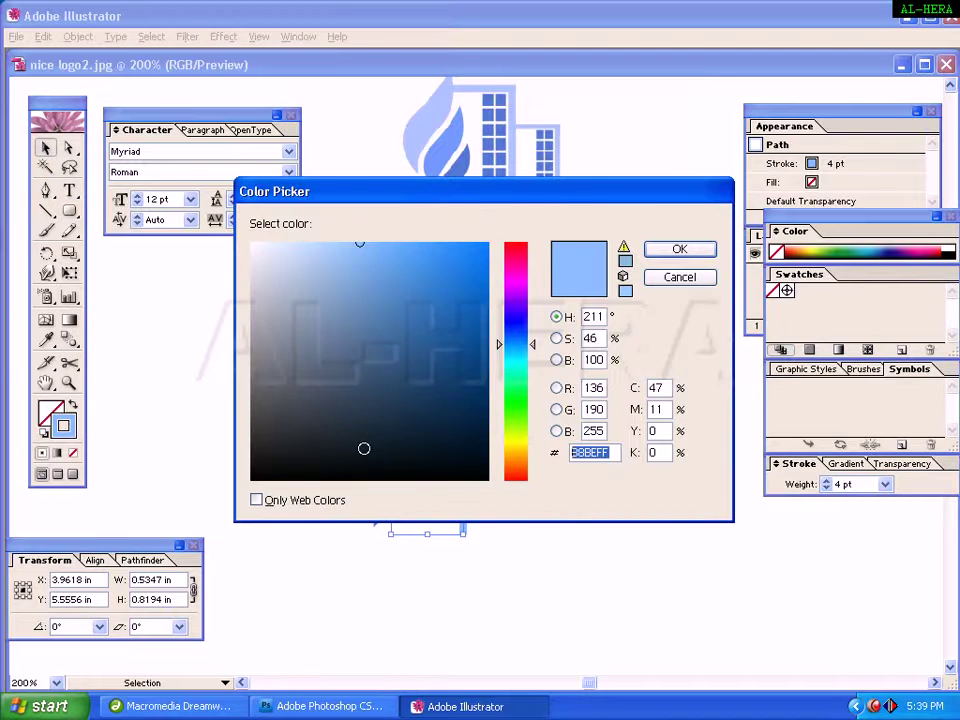
{"action": "key", "text": "Return"}
{"action": "left_click", "coordinate": [563, 410]}
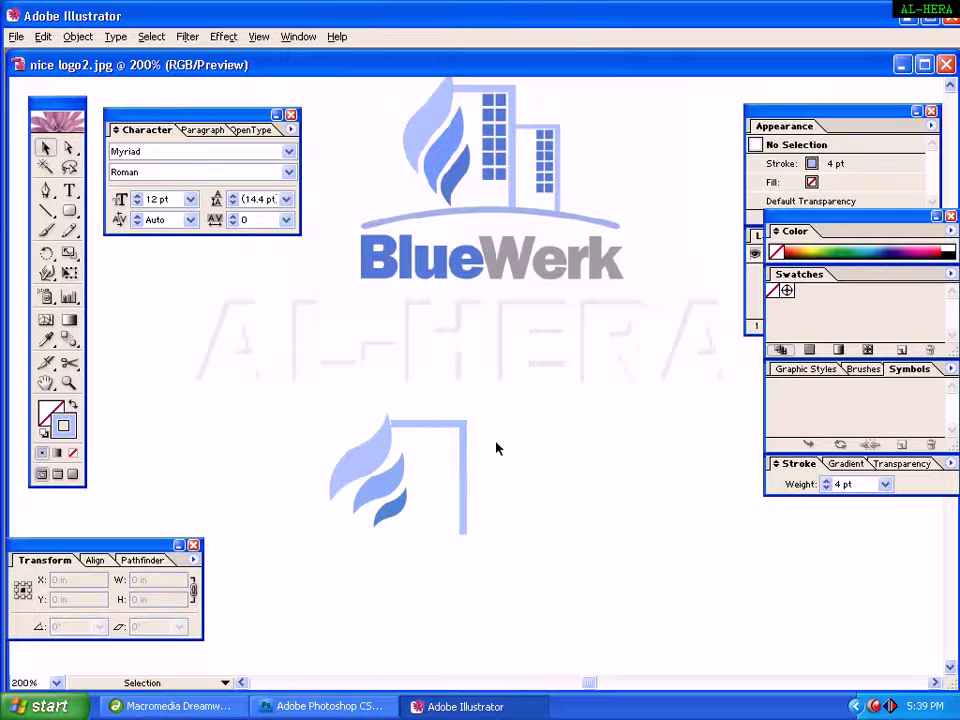
Nudge the building outline slightly left toward the large flame, to X 3.953 in, and deselect it
{"action": "left_click", "coordinate": [465, 489]}
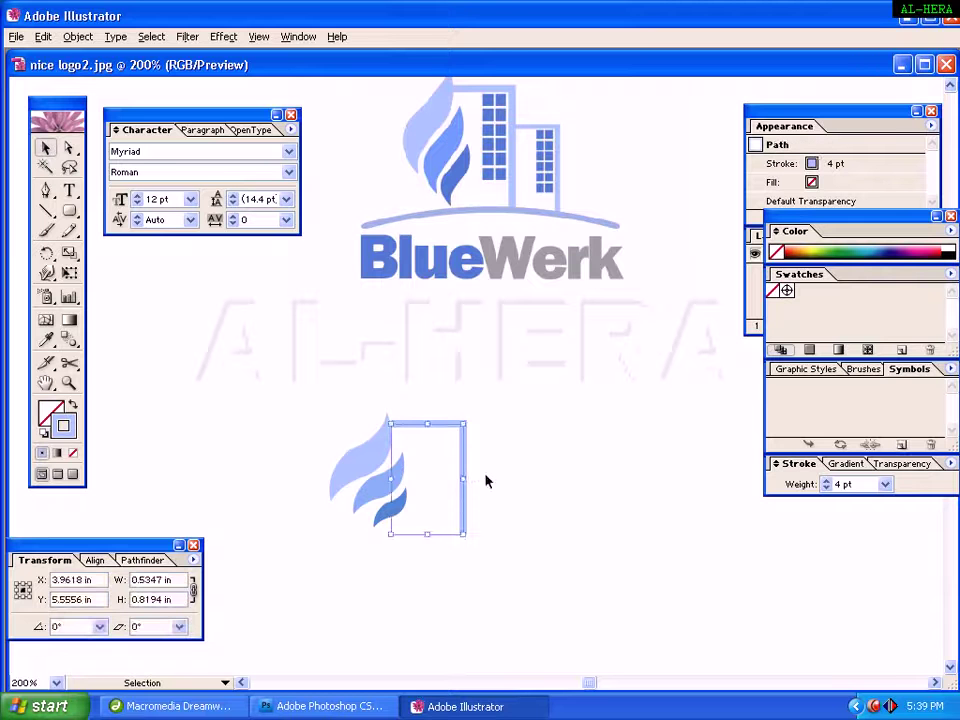
{"action": "left_click", "coordinate": [486, 481]}
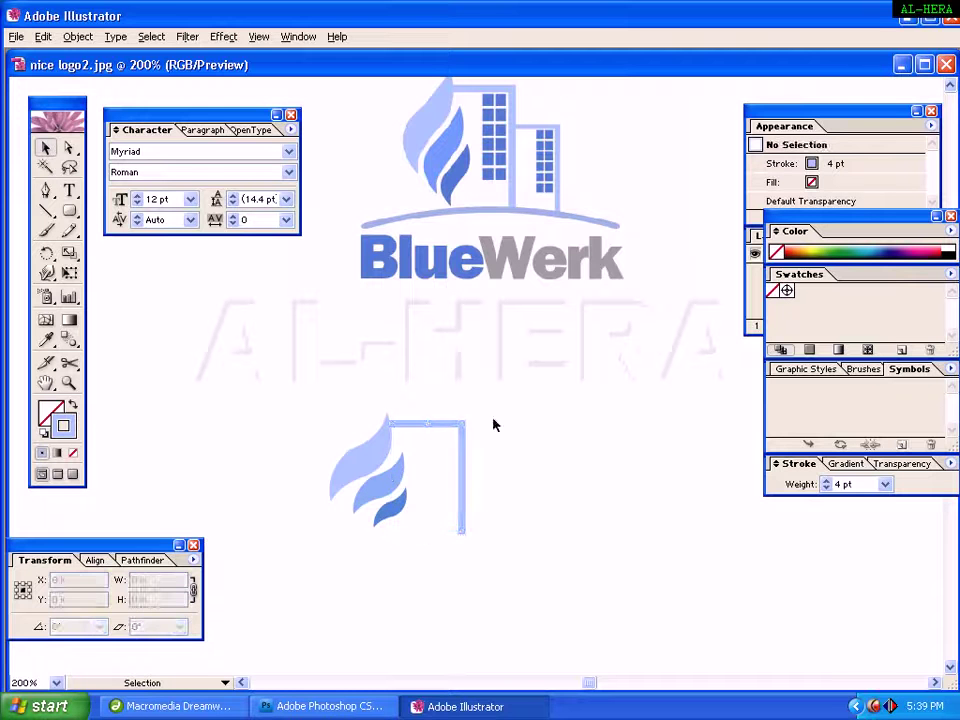
{"action": "left_click", "coordinate": [463, 480]}
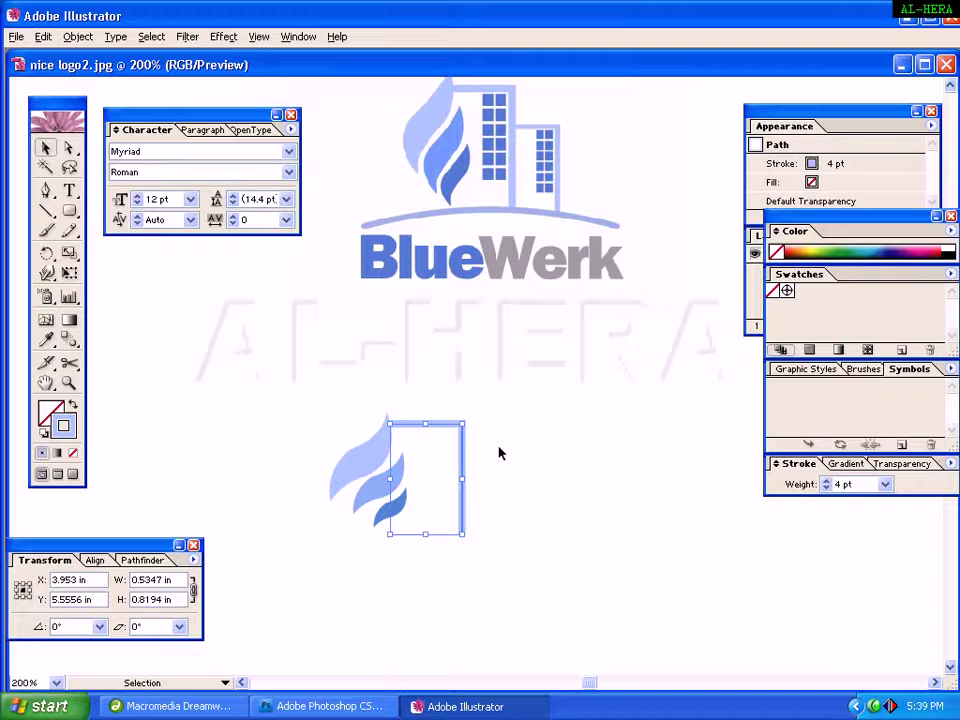
{"action": "left_click", "coordinate": [458, 476]}
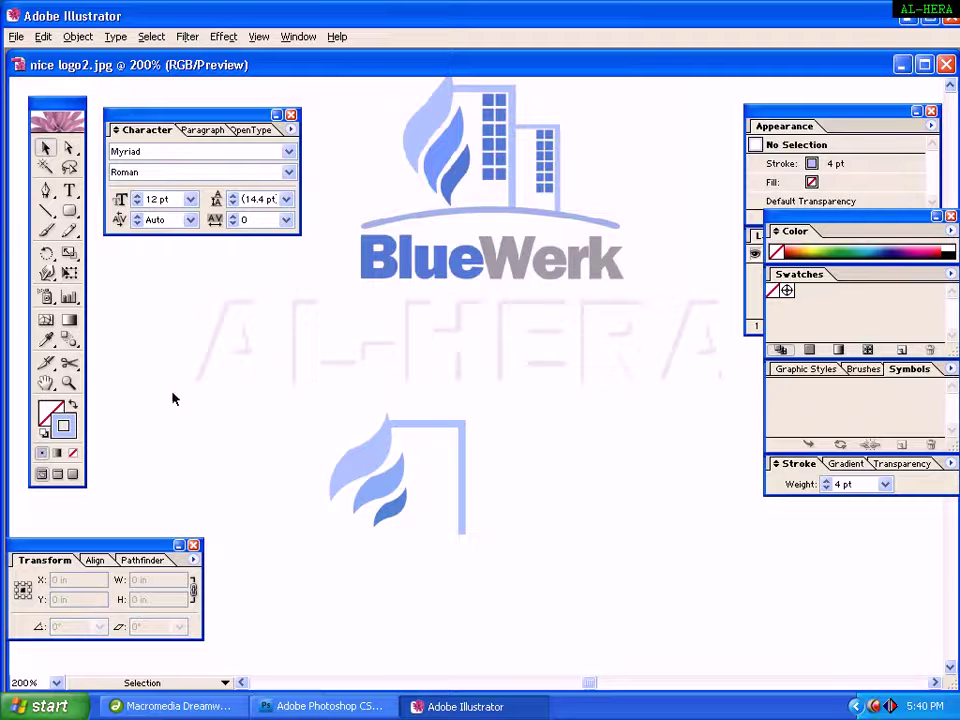
Activate the Rectangle tool and swap the fill and stroke so light blue becomes the fill with no stroke
{"action": "key", "text": "z"}
{"action": "left_click_drag", "start_coordinate": [241, 366], "coordinate": [585, 571]}
{"action": "key", "text": "v"}
{"action": "key", "text": "space"}
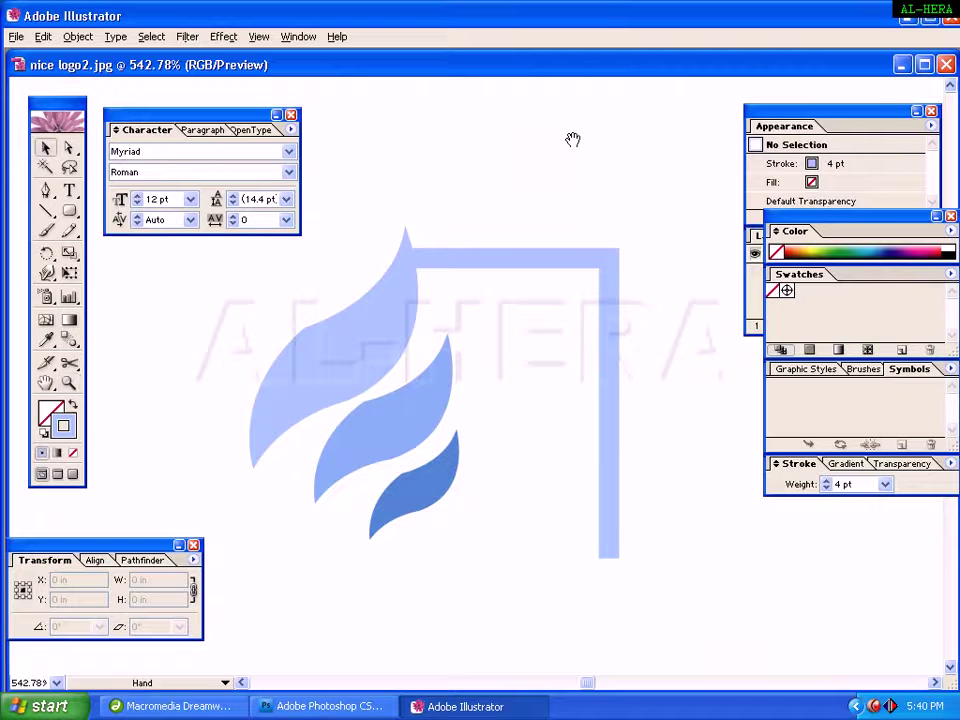
{"action": "left_click_drag", "start_coordinate": [572, 139], "coordinate": [536, 510]}
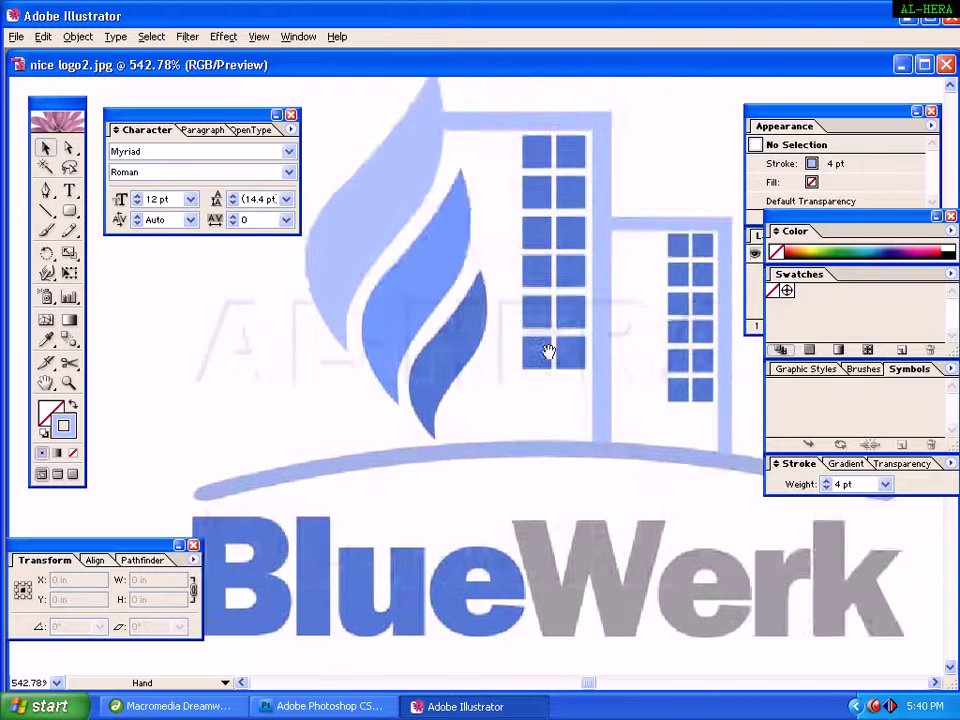
{"action": "left_click_drag", "start_coordinate": [548, 351], "coordinate": [583, 281]}
{"action": "left_click_drag", "start_coordinate": [69, 211], "coordinate": [88, 218]}
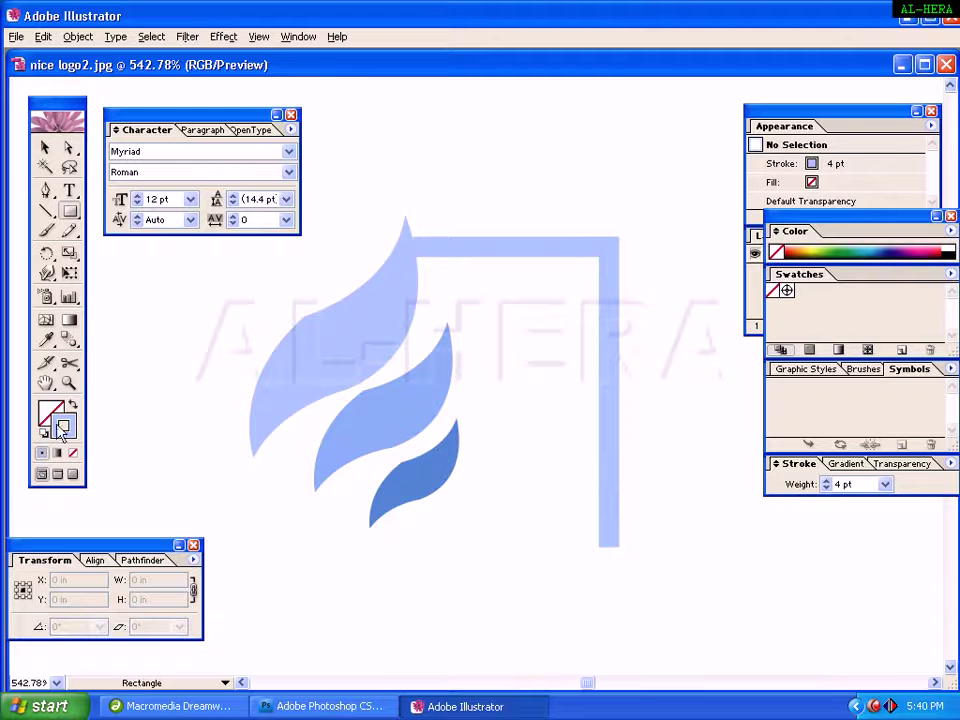
{"action": "key", "text": "shift+x"}
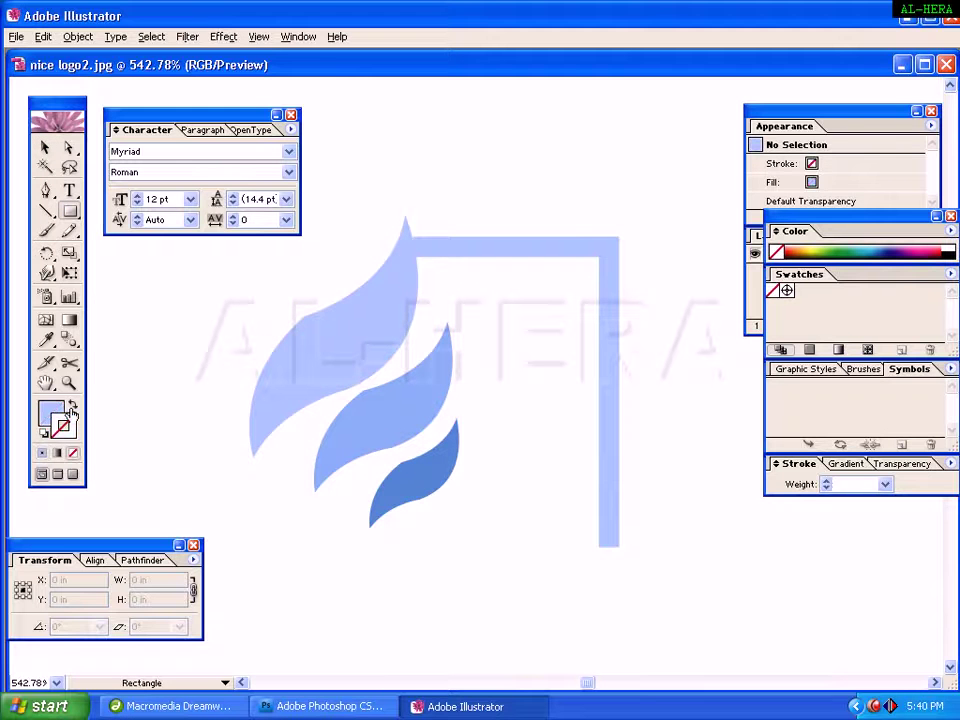
Sample the dark blue 5277D9 from the reference logo's taller building windows as the fill color and copy its hex code
{"action": "left_click", "coordinate": [47, 150]}
{"action": "key", "text": "space"}
{"action": "left_click_drag", "start_coordinate": [600, 154], "coordinate": [571, 411]}
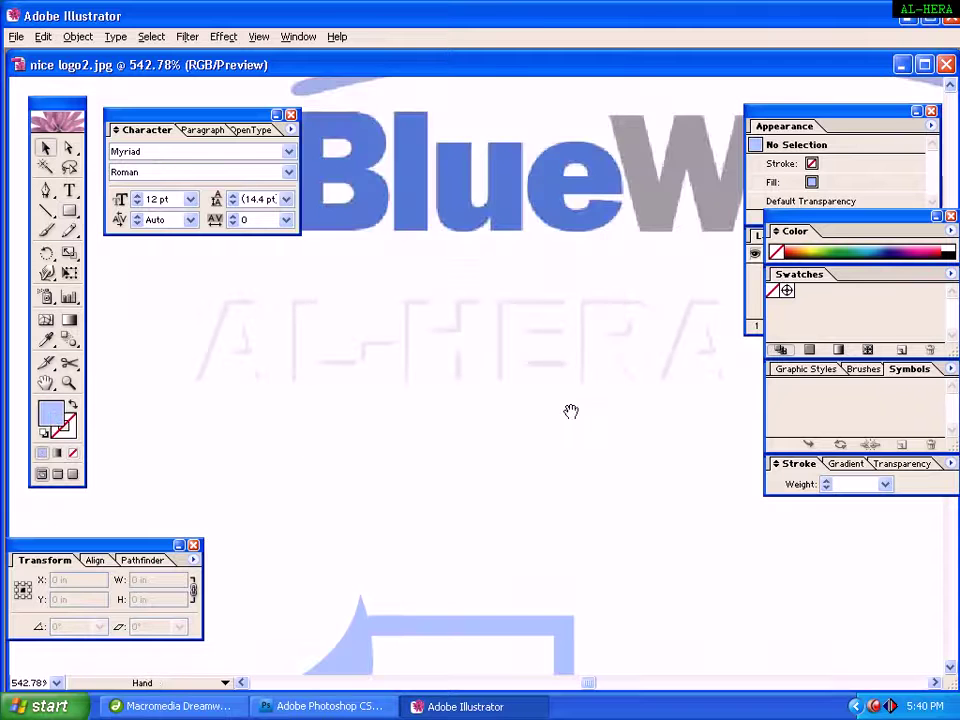
{"action": "left_click_drag", "start_coordinate": [667, 71], "coordinate": [628, 407]}
{"action": "left_click_drag", "start_coordinate": [590, 192], "coordinate": [550, 247]}
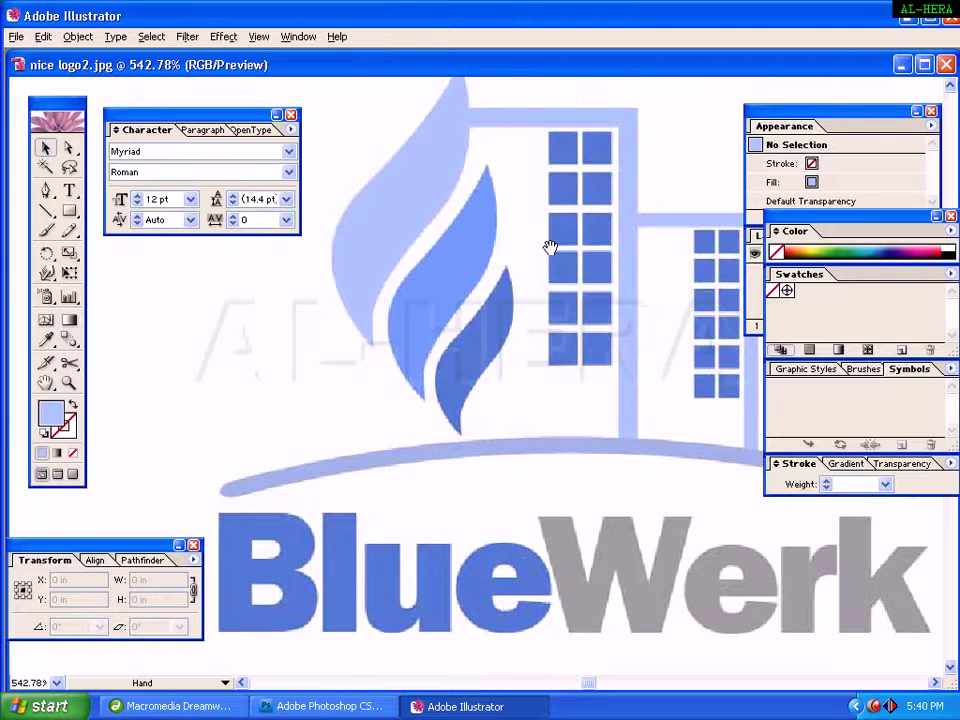
{"action": "double_click", "coordinate": [50, 413]}
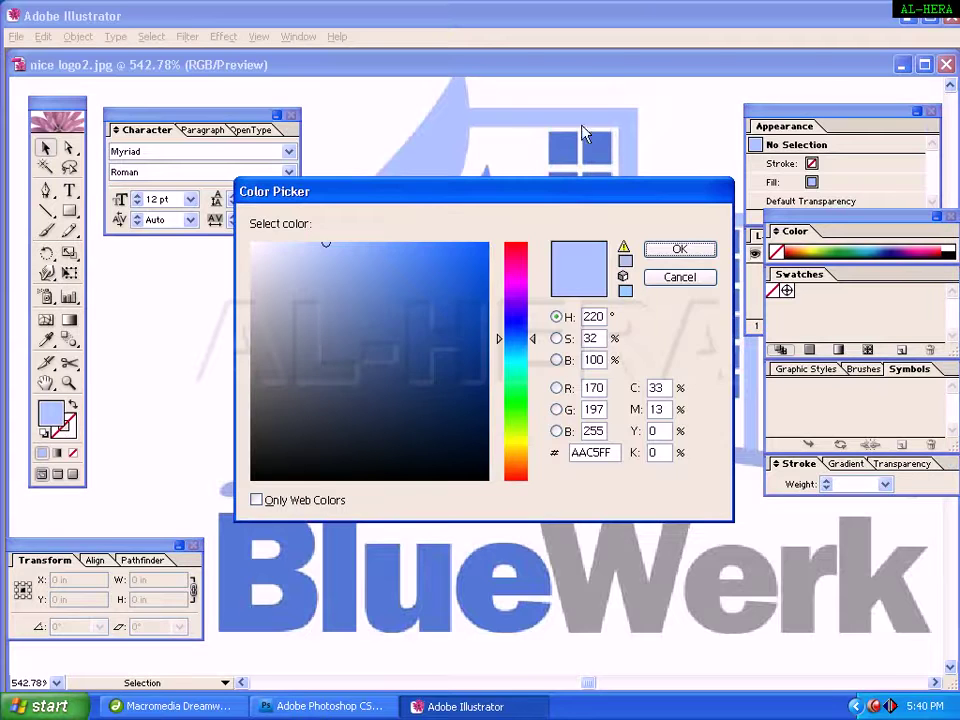
{"action": "left_click", "coordinate": [652, 249]}
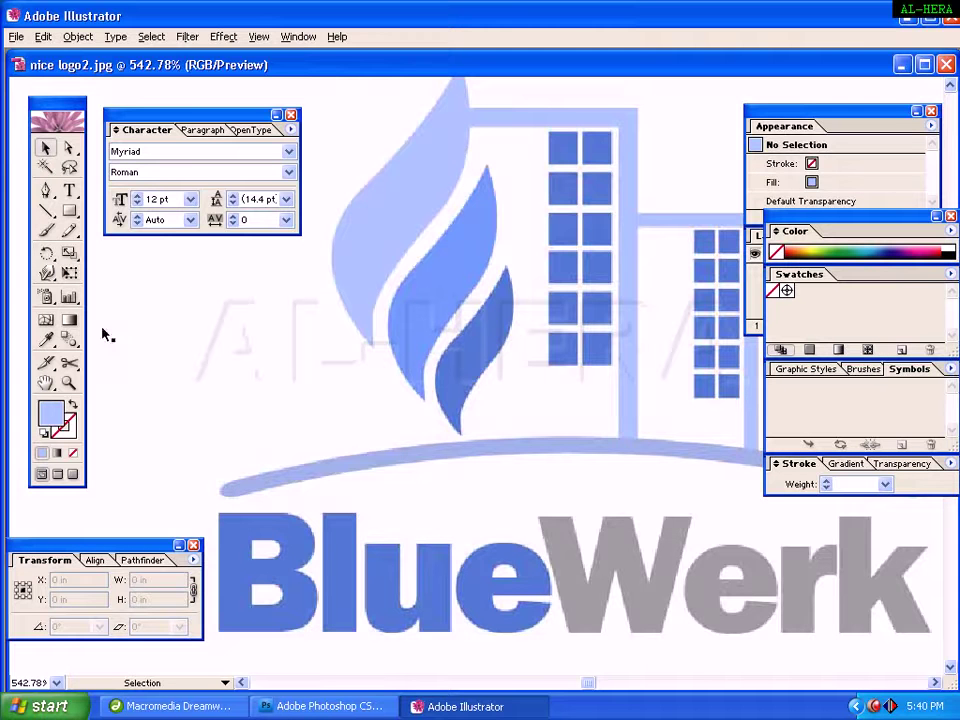
{"action": "key", "text": "i"}
{"action": "left_click", "coordinate": [574, 184]}
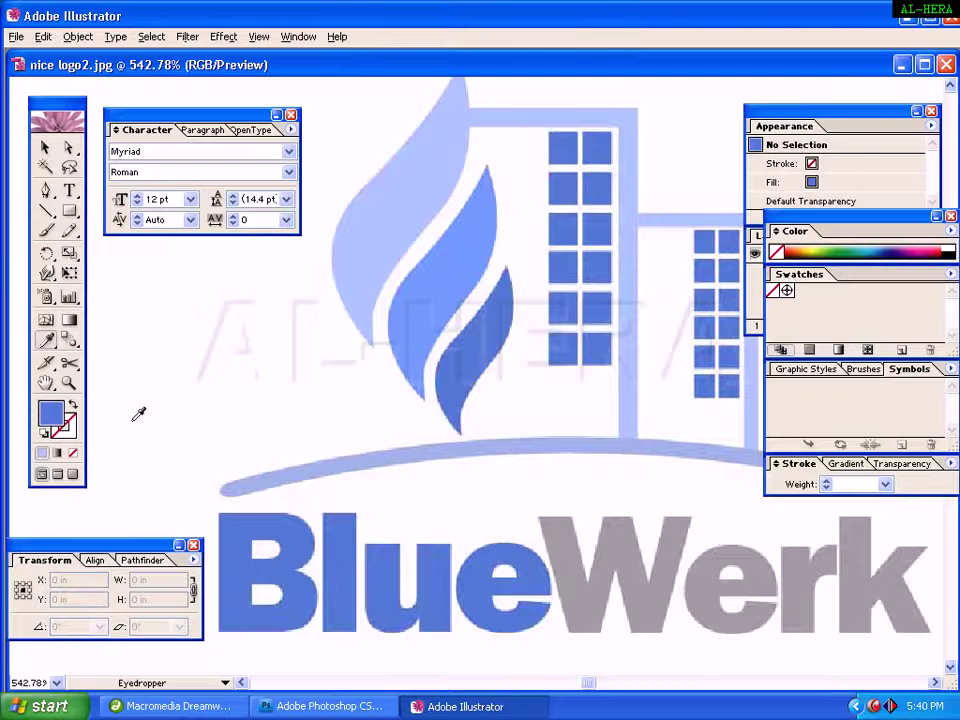
{"action": "double_click", "coordinate": [55, 414]}
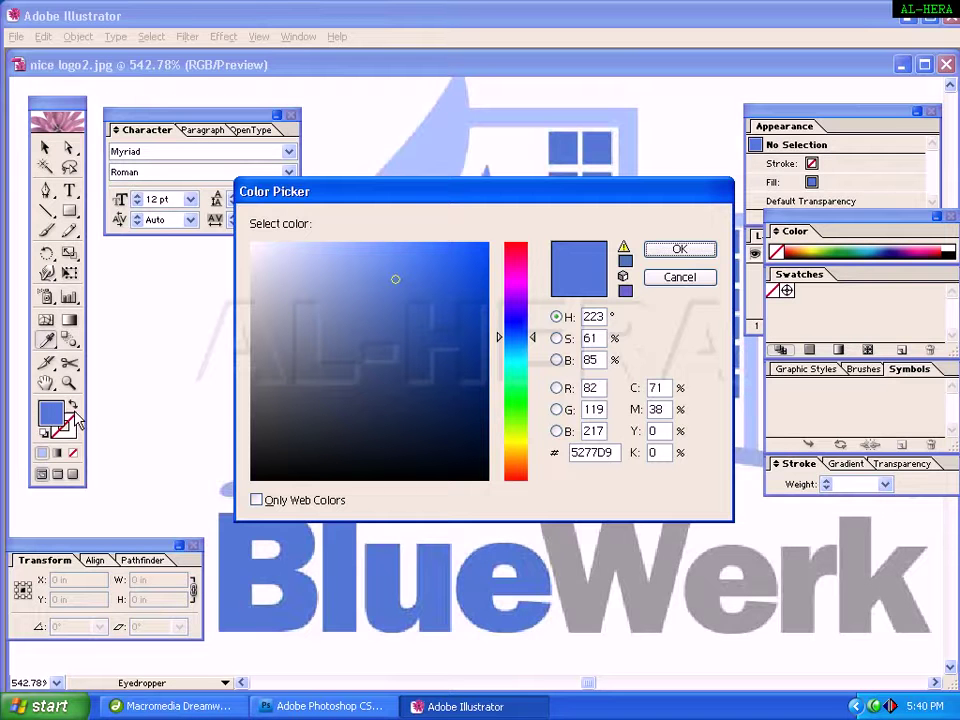
{"action": "double_click", "coordinate": [617, 453]}
{"action": "left_click", "coordinate": [690, 249]}
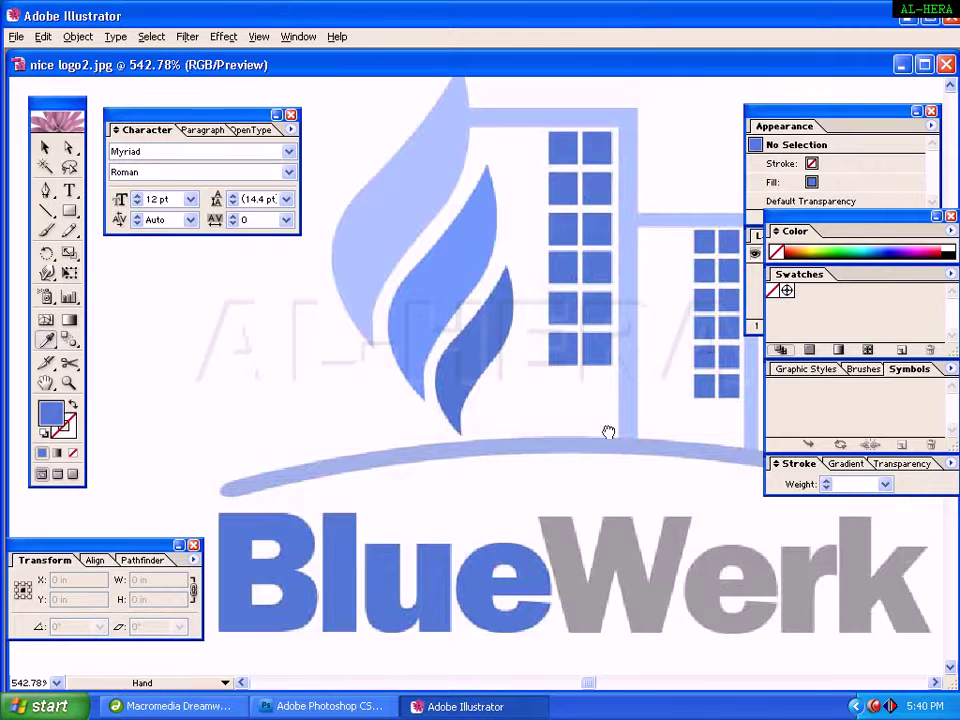
Draw a window rectangle about 0.10 by 0.09 in inside the building outline and move it slightly up toward the roof line
{"action": "left_click_drag", "start_coordinate": [608, 432], "coordinate": [626, 521]}
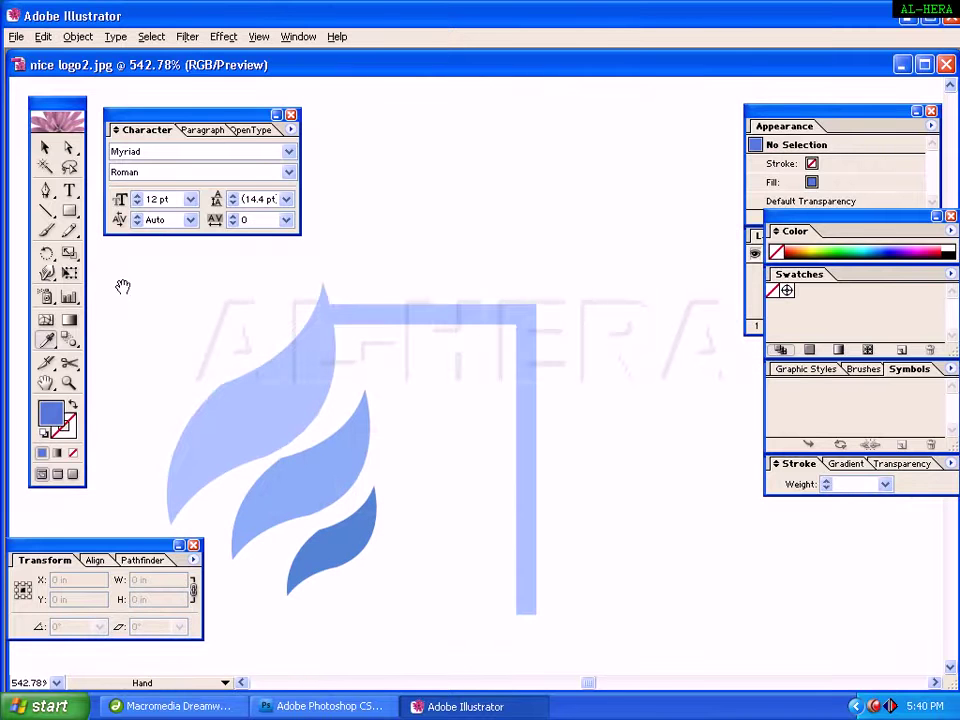
{"action": "left_click", "coordinate": [69, 211]}
{"action": "left_click_drag", "start_coordinate": [413, 357], "coordinate": [453, 389]}
{"action": "left_click", "coordinate": [43, 148]}
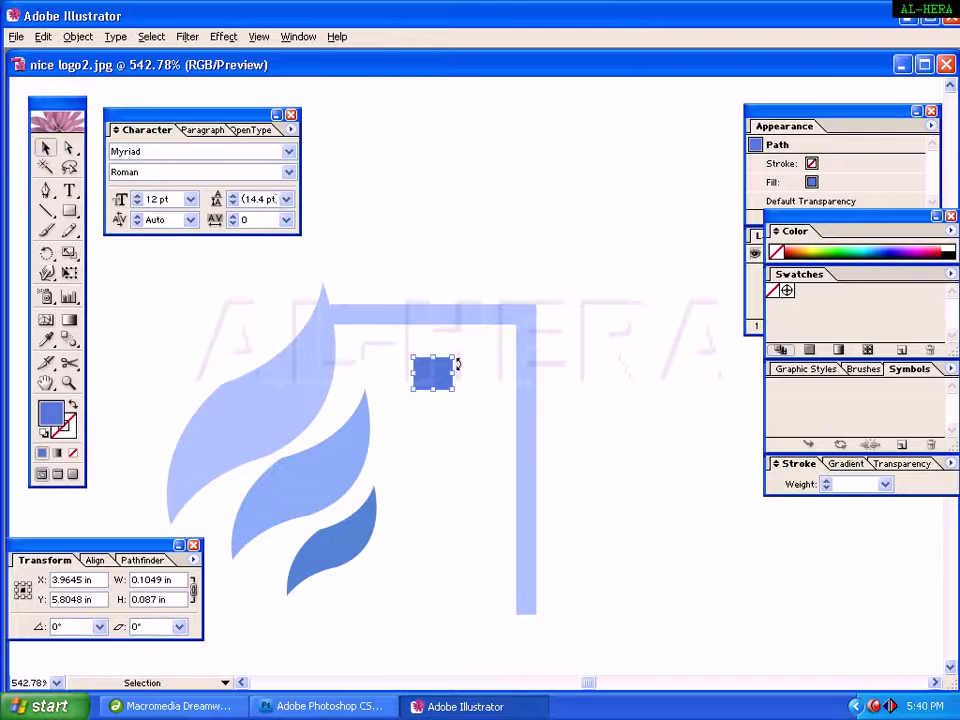
{"action": "left_click", "coordinate": [382, 399]}
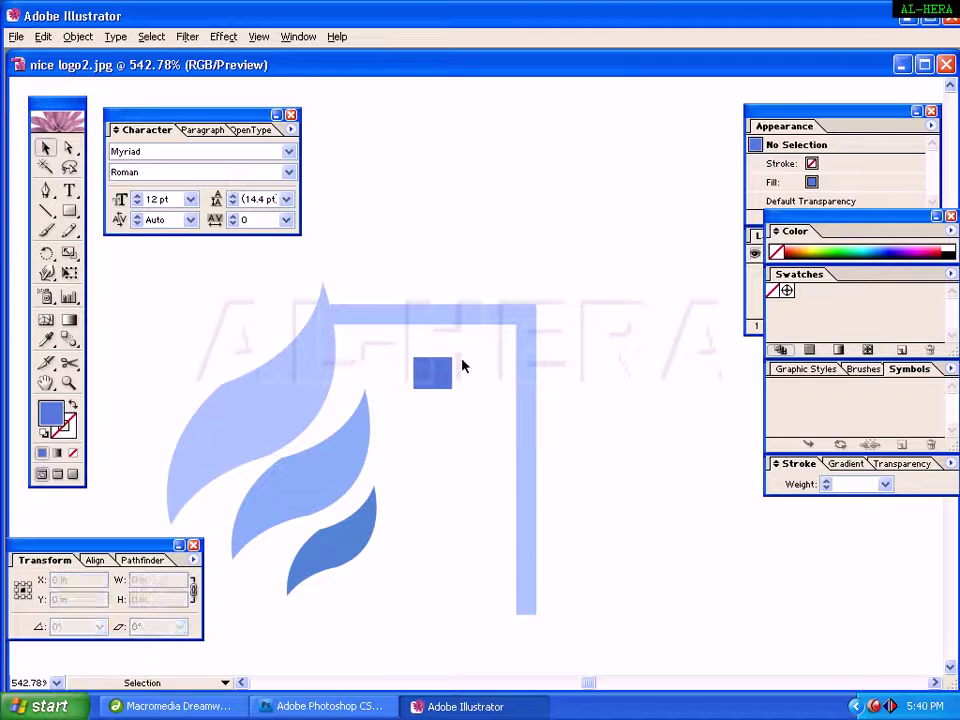
{"action": "mouse_move", "coordinate": [428, 375]}
{"action": "left_mouse_down"}
{"action": "mouse_move", "coordinate": [450, 366]}
{"action": "mouse_move", "coordinate": [432, 361]}
{"action": "left_mouse_up"}
{"action": "left_click", "coordinate": [572, 216]}
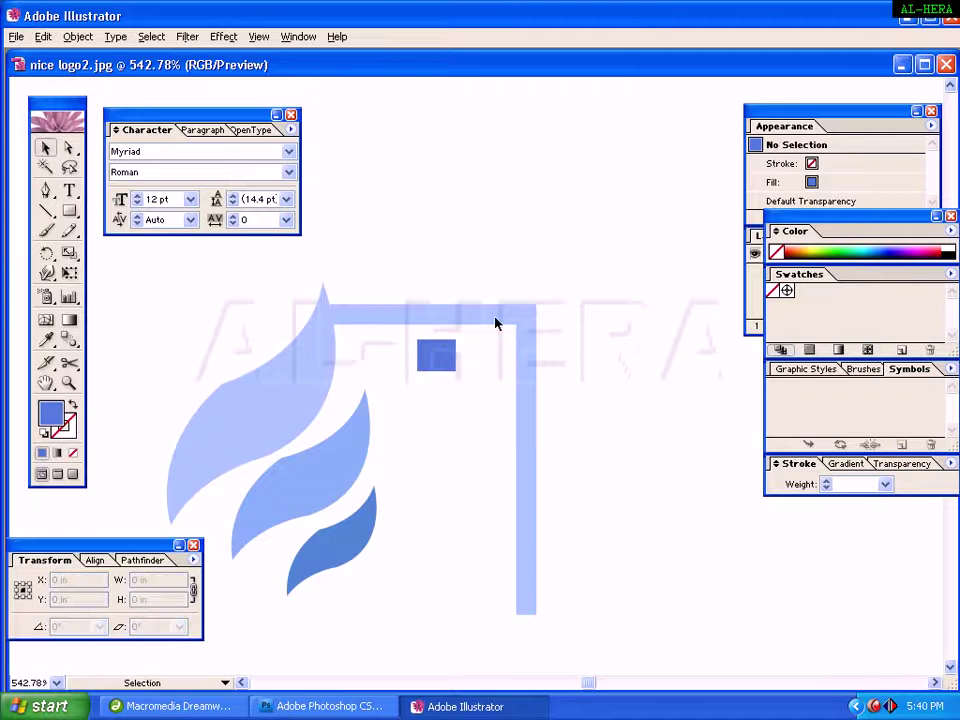
Shrink the window rectangle to about 0.06 by 0.05 in and place a copy directly below it
{"action": "left_click_drag", "start_coordinate": [621, 181], "coordinate": [650, 237]}
{"action": "left_click_drag", "start_coordinate": [647, 396], "coordinate": [664, 240]}
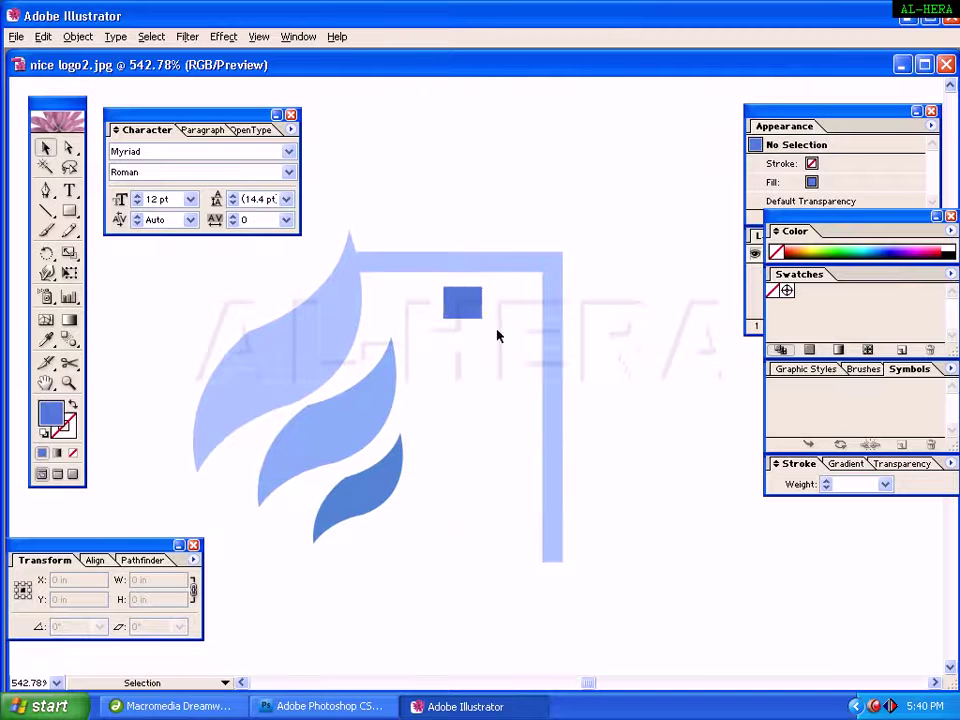
{"action": "left_click", "coordinate": [447, 318]}
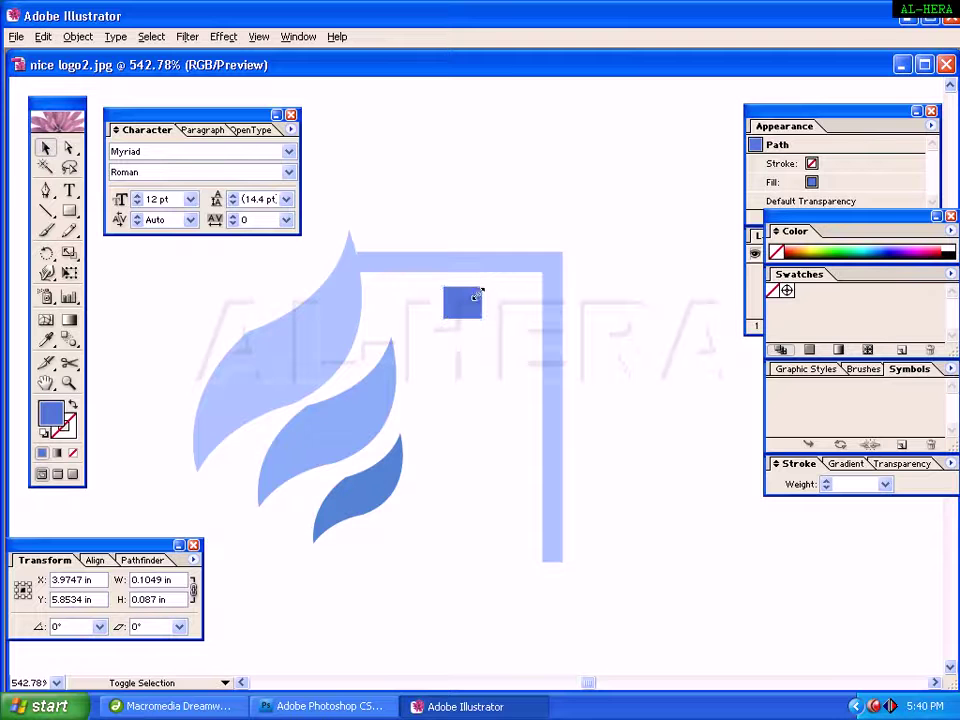
{"action": "left_click_drag", "start_coordinate": [478, 293], "coordinate": [460, 331]}
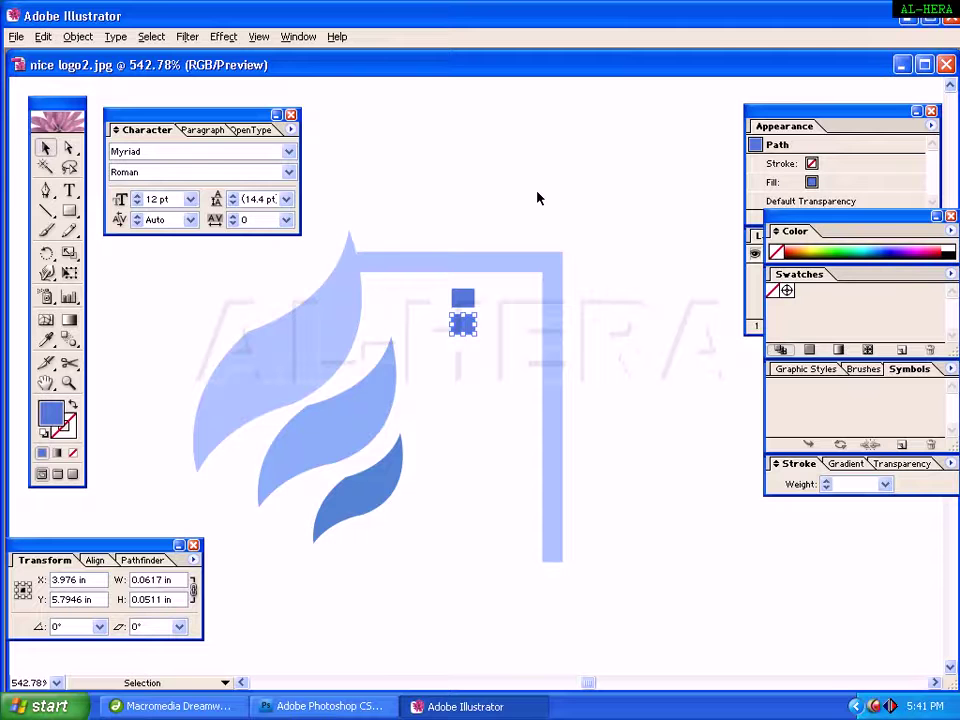
Repeat the window copy downward until the building has one column of nine evenly spaced windows
{"action": "key", "text": "ctrl+d"}
{"action": "key", "text": "ctrl+d"}
{"action": "key", "text": "ctrl+d"}
{"action": "key", "text": "ctrl+d"}
{"action": "key", "text": "ctrl+d"}
{"action": "key", "text": "ctrl+d"}
{"action": "key", "text": "ctrl+d"}
{"action": "key", "text": "ctrl+d"}
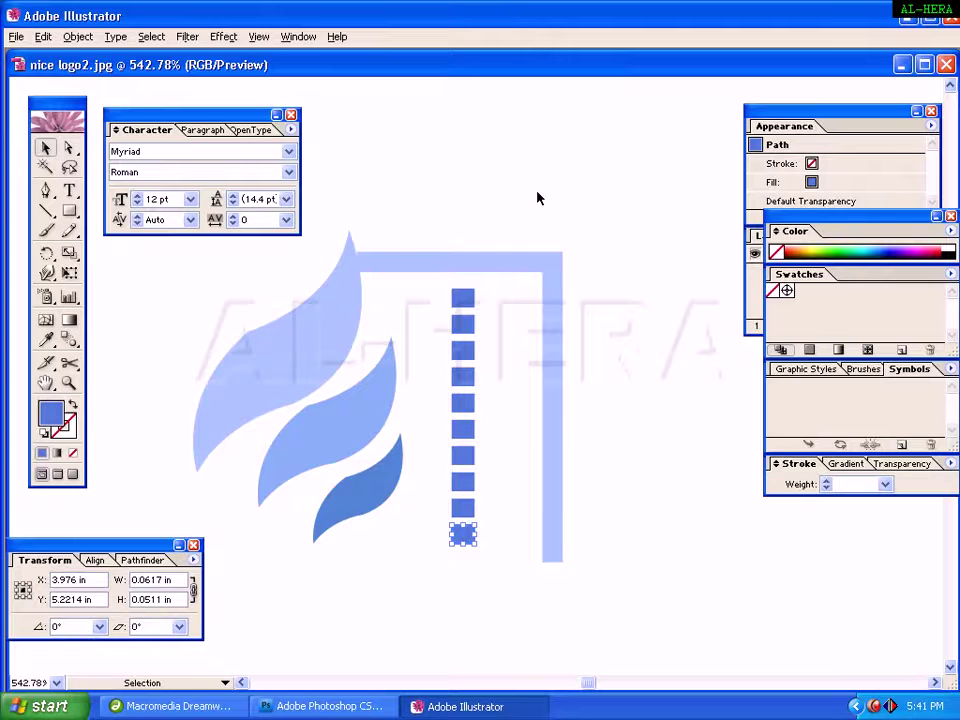
{"action": "key", "text": "ctrl+d"}
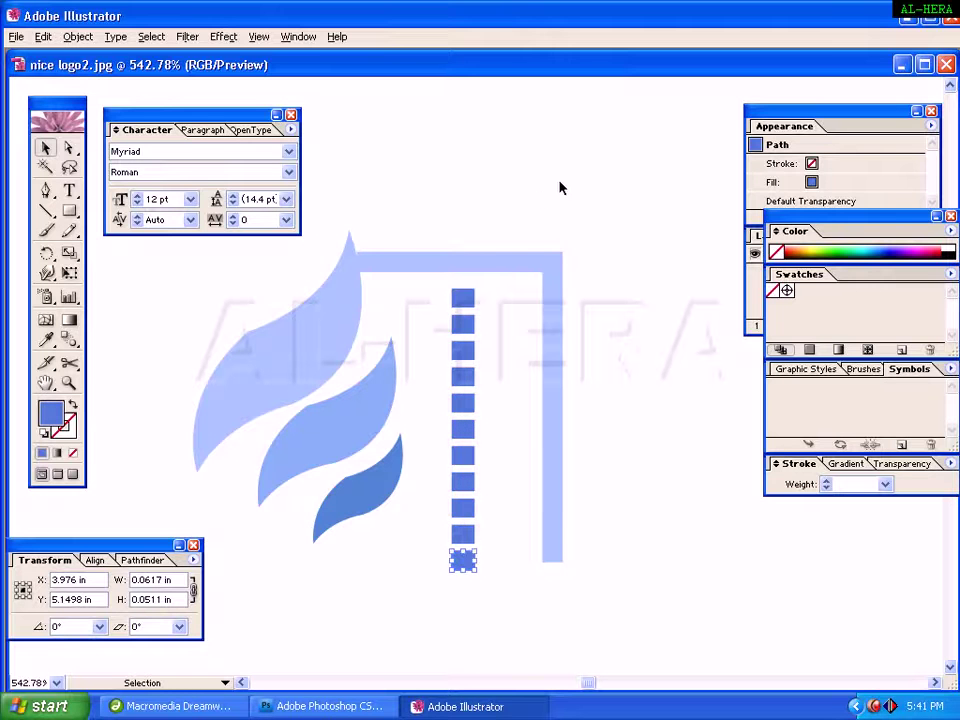
{"action": "left_click_drag", "start_coordinate": [561, 186], "coordinate": [563, 671]}
{"action": "left_click_drag", "start_coordinate": [579, 399], "coordinate": [585, 105]}
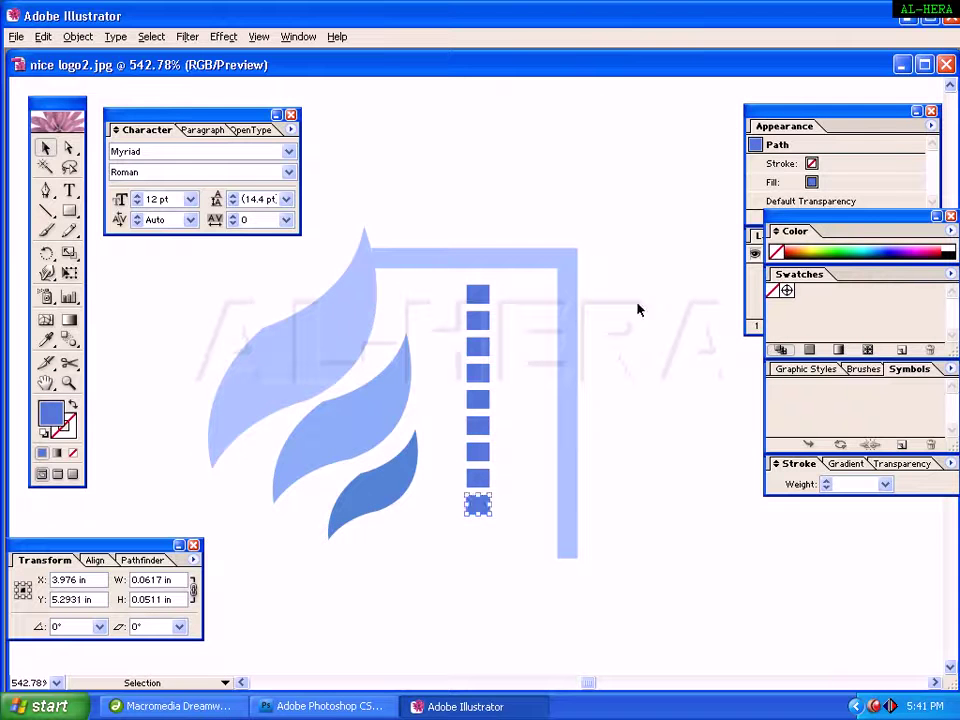
{"action": "key", "text": "Delete"}
Group the column of nine windows and place a copy of it just to its right
{"action": "left_click_drag", "start_coordinate": [457, 309], "coordinate": [455, 281]}
{"action": "right_click", "coordinate": [468, 240]}
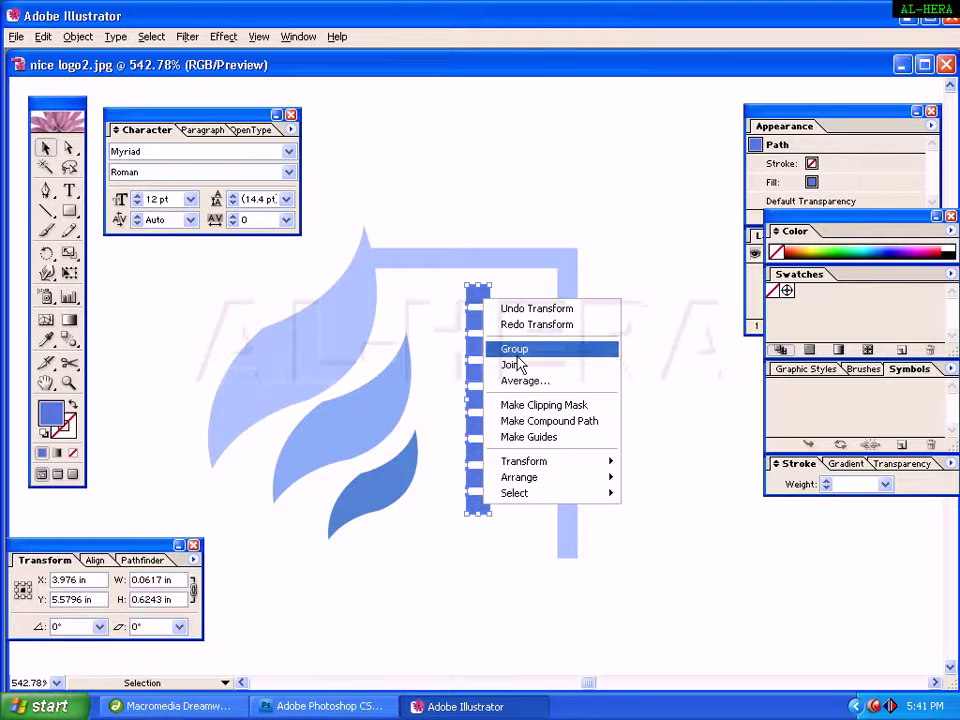
{"action": "left_click", "coordinate": [516, 349]}
{"action": "left_click_drag", "start_coordinate": [478, 349], "coordinate": [504, 349]}
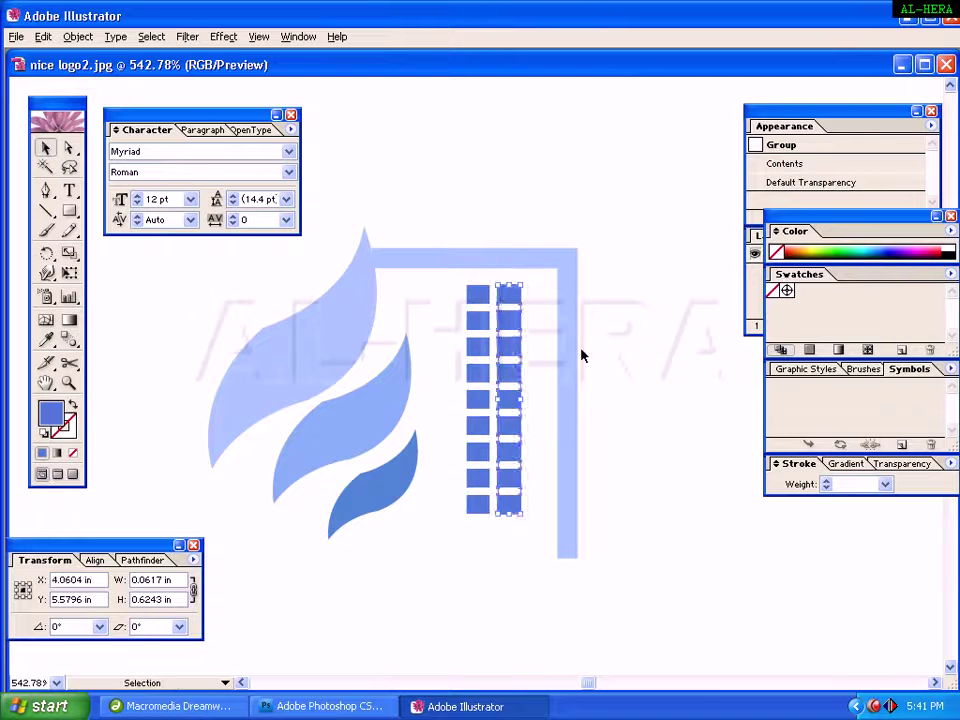
Group the two window columns into one object and move it slightly closer to the building's right wall
{"action": "left_click", "coordinate": [576, 353]}
{"action": "left_click_drag", "start_coordinate": [446, 285], "coordinate": [520, 508]}
{"action": "right_click", "coordinate": [496, 400]}
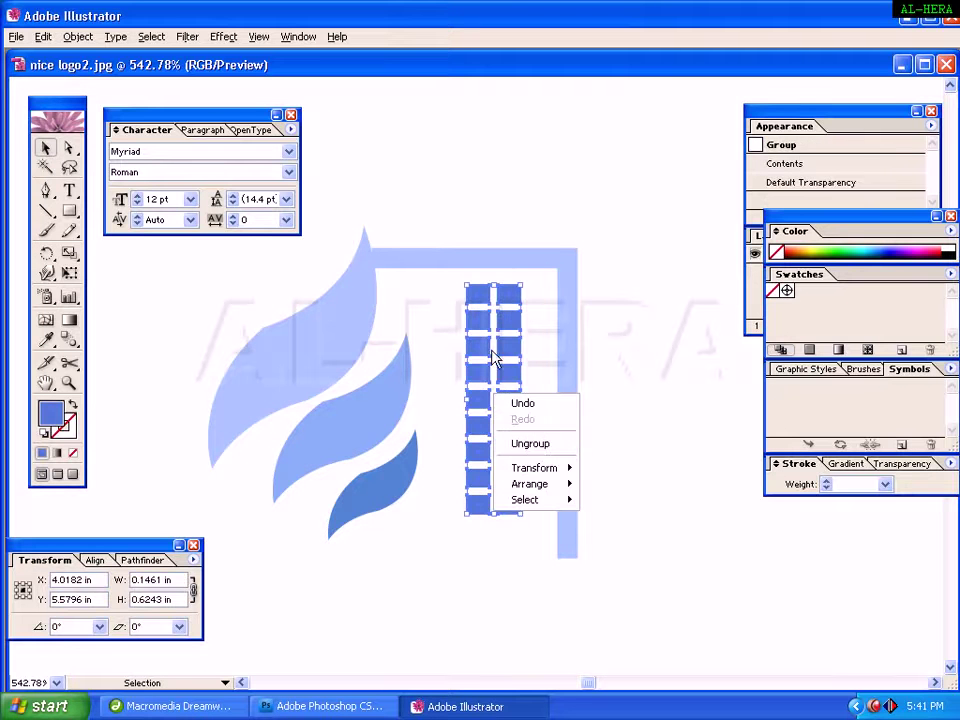
{"action": "right_click", "coordinate": [481, 344]}
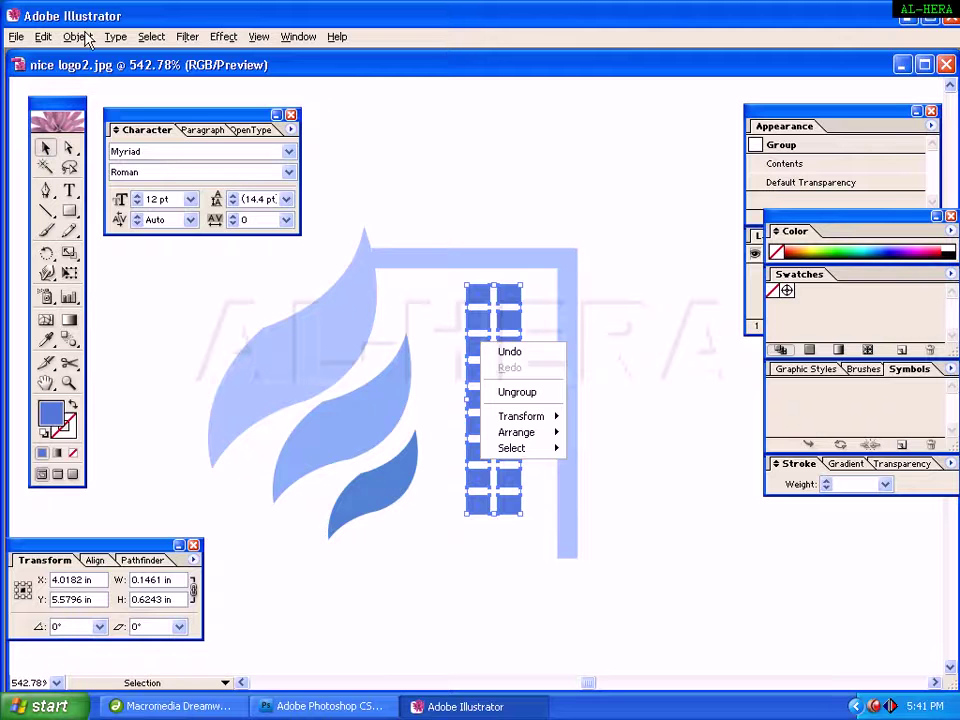
{"action": "left_click", "coordinate": [87, 38]}
{"action": "left_click", "coordinate": [60, 108]}
{"action": "left_click", "coordinate": [656, 263]}
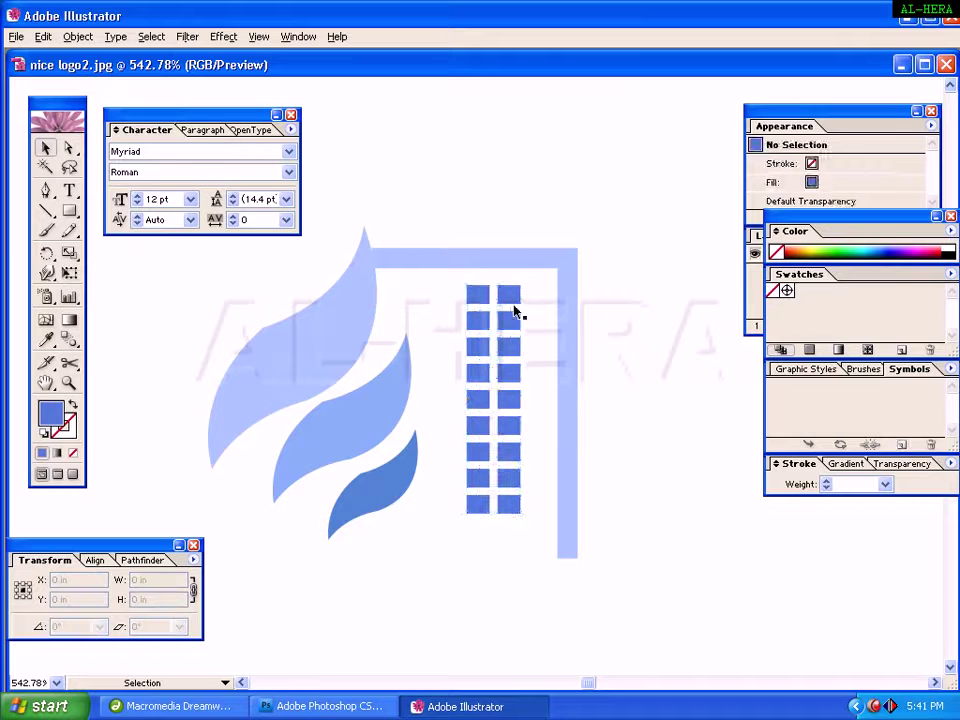
{"action": "left_click_drag", "start_coordinate": [514, 313], "coordinate": [529, 306]}
{"action": "left_click", "coordinate": [679, 309]}
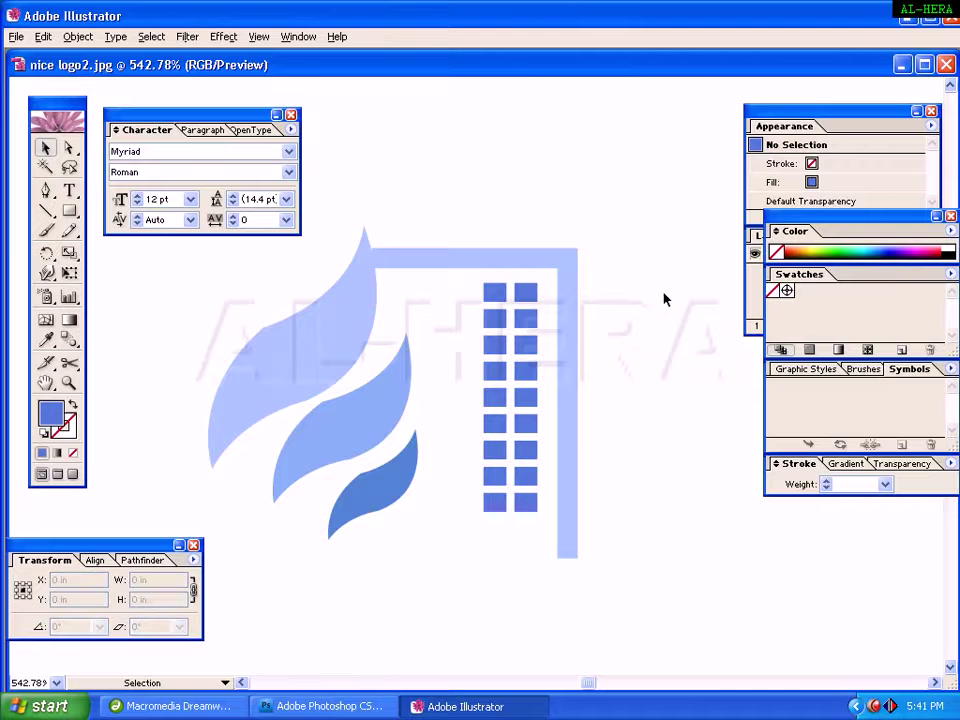
Move the window group toward the flames and narrow the building outline to about 0.43 in wide
{"action": "key", "text": "ctrl+minus"}
{"action": "key", "text": "ctrl+minus"}
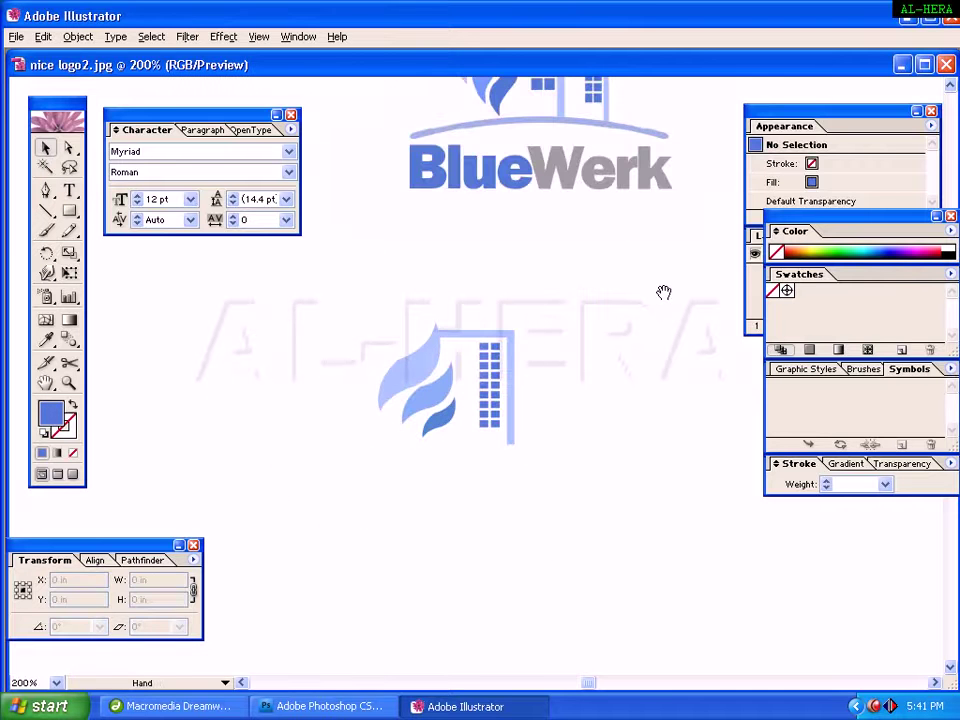
{"action": "left_click_drag", "start_coordinate": [587, 185], "coordinate": [611, 262]}
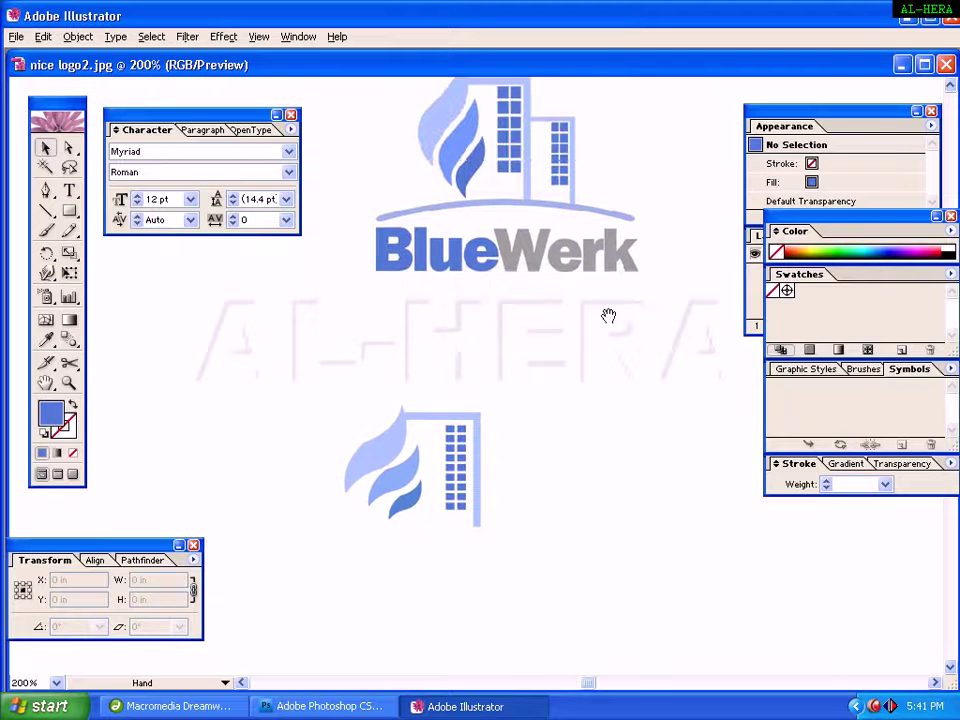
{"action": "left_click_drag", "start_coordinate": [608, 316], "coordinate": [608, 351]}
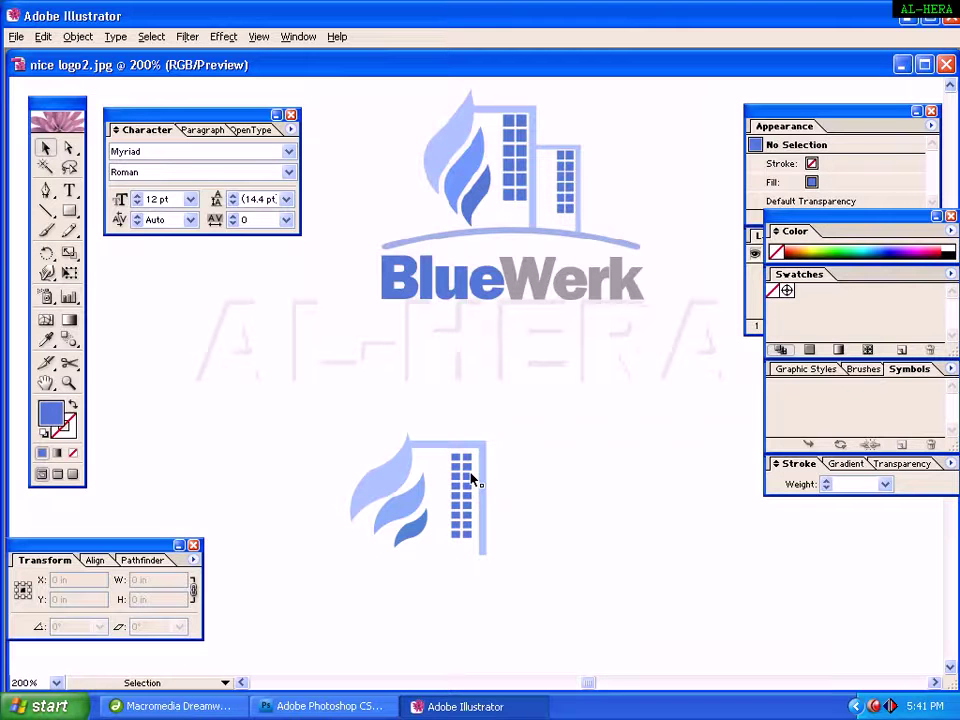
{"action": "mouse_move", "coordinate": [468, 484]}
{"action": "left_mouse_down"}
{"action": "mouse_move", "coordinate": [453, 488]}
{"action": "mouse_move", "coordinate": [476, 501]}
{"action": "mouse_move", "coordinate": [468, 500]}
{"action": "left_mouse_up"}
{"action": "left_click", "coordinate": [489, 499]}
{"action": "left_click", "coordinate": [482, 497]}
{"action": "left_click", "coordinate": [544, 495]}
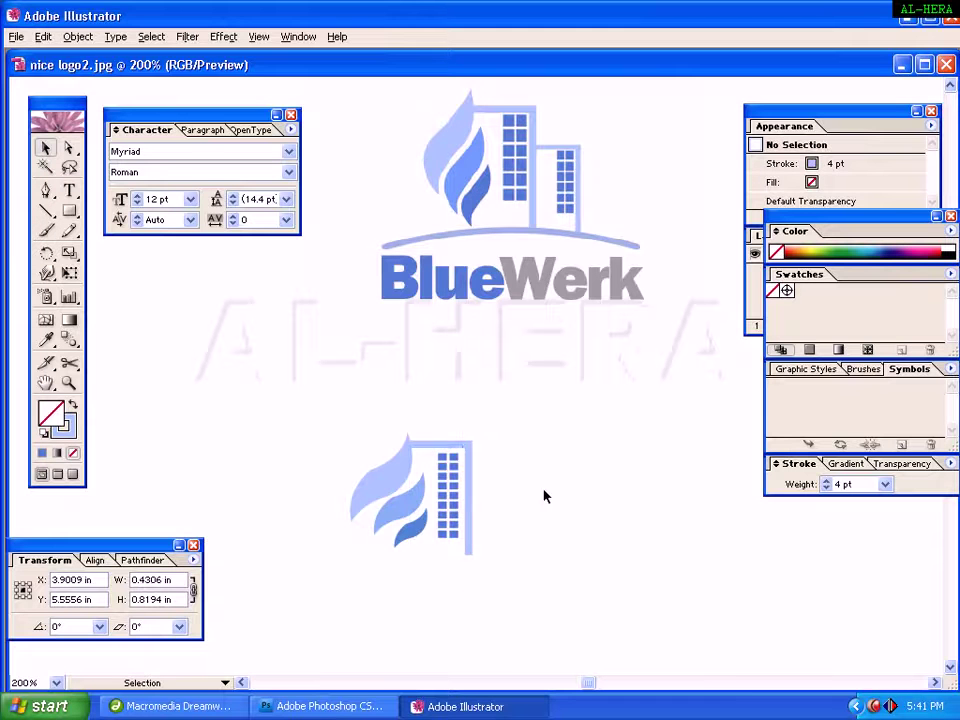
Shorten the building outline from its lower end to about 0.78 in high
{"action": "left_click", "coordinate": [469, 553]}
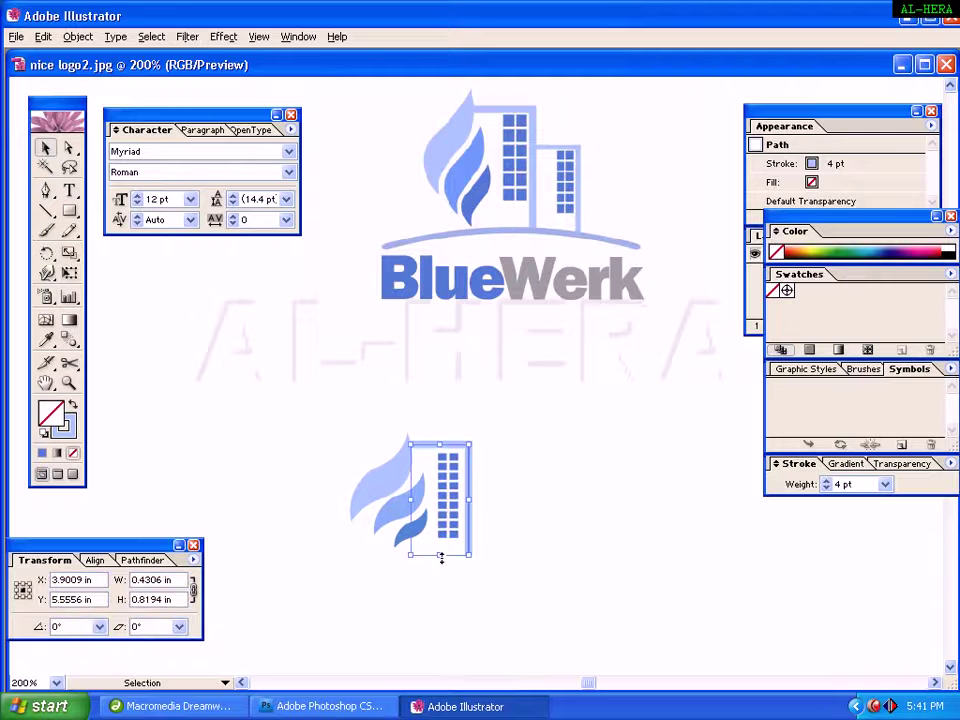
{"action": "left_click_drag", "start_coordinate": [441, 557], "coordinate": [441, 549]}
{"action": "left_click", "coordinate": [549, 493]}
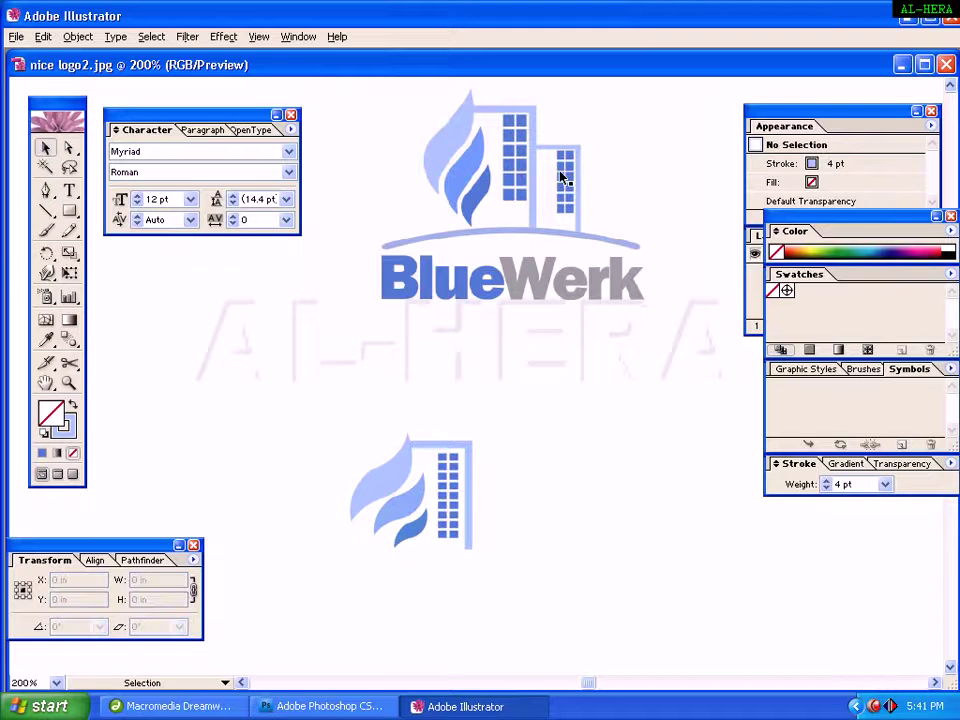
Group the building outline together with its windows
{"action": "left_click_drag", "start_coordinate": [486, 557], "coordinate": [446, 437]}
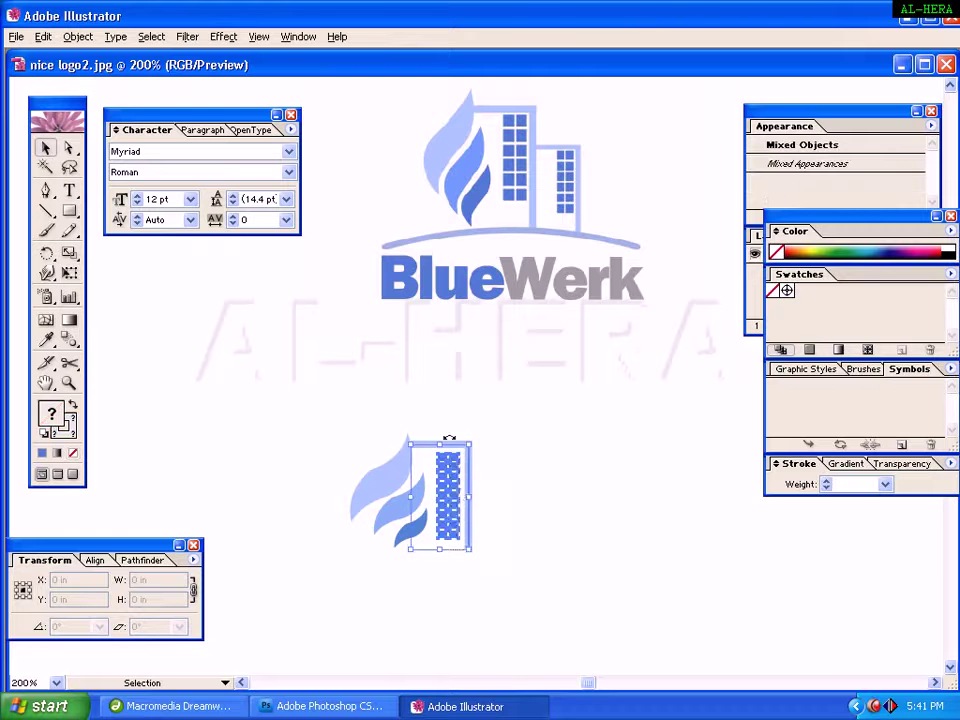
{"action": "right_click", "coordinate": [461, 459]}
{"action": "left_click", "coordinate": [487, 507]}
{"action": "left_click", "coordinate": [463, 489]}
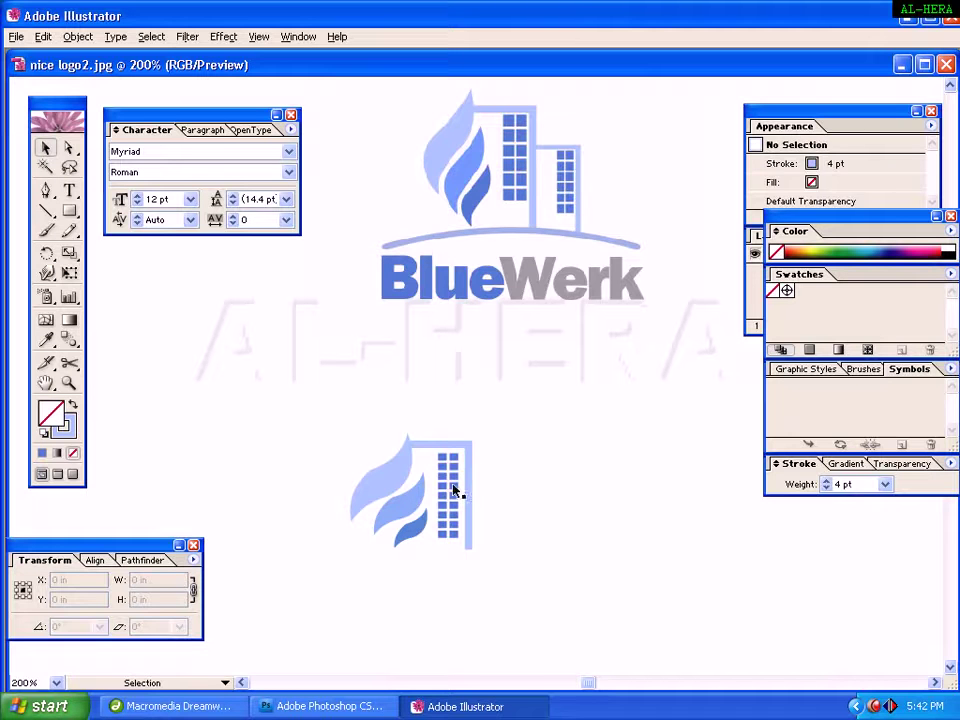
{"action": "left_click", "coordinate": [455, 490]}
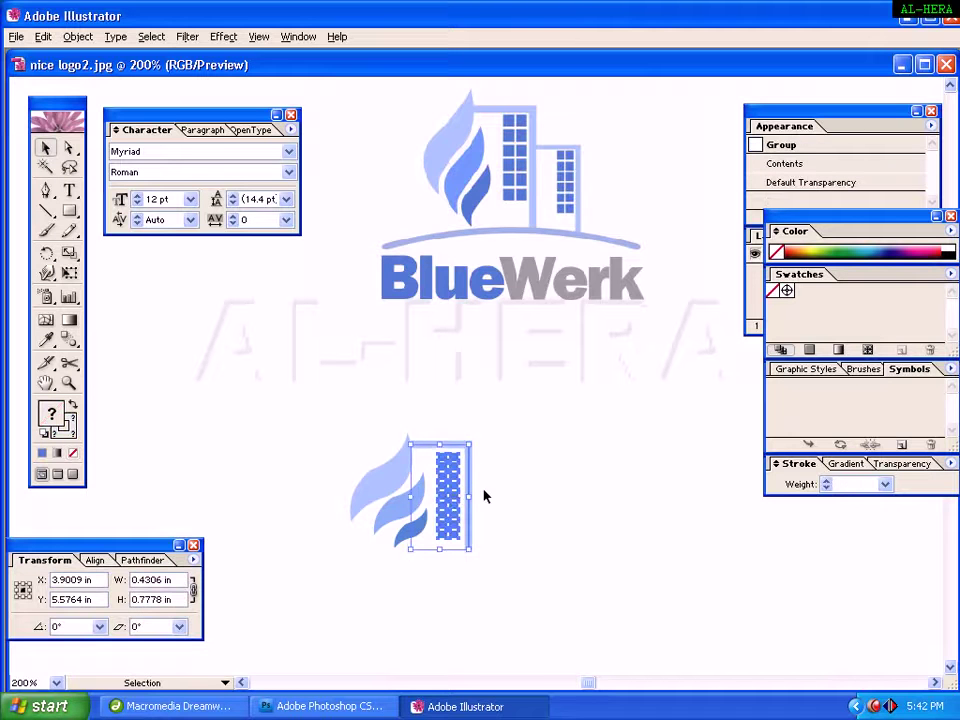
{"action": "left_click", "coordinate": [484, 496]}
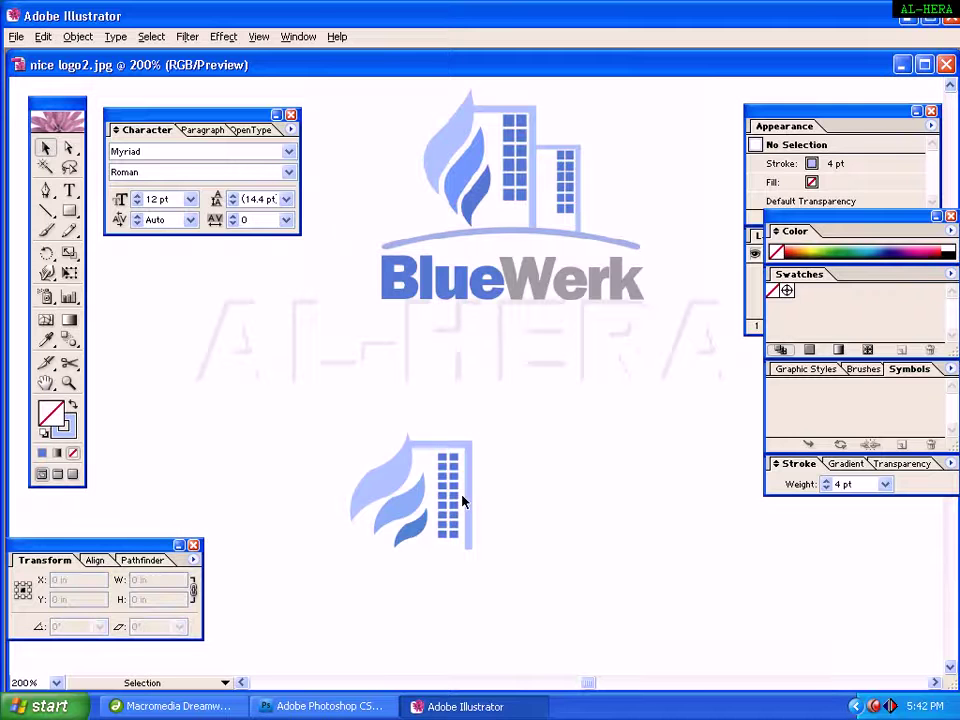
Ungroup the building outline and its windows
{"action": "left_click", "coordinate": [452, 497]}
{"action": "left_click", "coordinate": [472, 499]}
{"action": "left_click", "coordinate": [452, 494]}
{"action": "right_click", "coordinate": [445, 490]}
{"action": "left_click", "coordinate": [479, 540]}
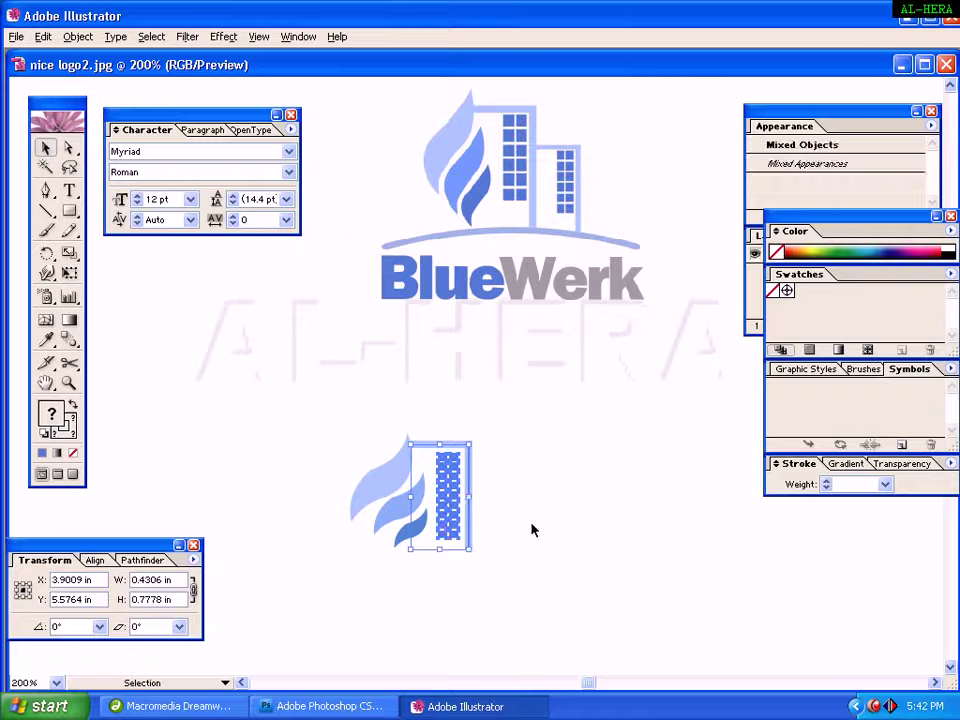
{"action": "left_click", "coordinate": [531, 527]}
Place a copy of the building outline to the right of the original and shrink it to about 0.37 by 0.67 in
{"action": "left_click", "coordinate": [468, 522]}
{"action": "left_click_drag", "start_coordinate": [468, 522], "coordinate": [530, 556]}
{"action": "left_click", "coordinate": [579, 529]}
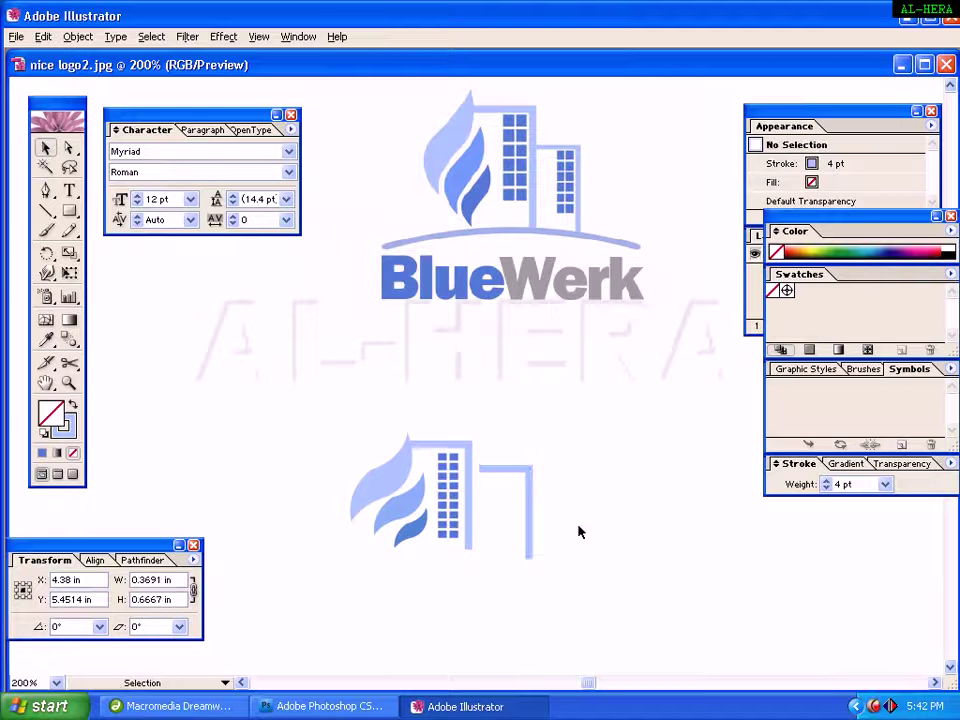
Move the smaller outline against the taller building's right wall and shorten its lower end slightly
{"action": "left_click", "coordinate": [528, 512]}
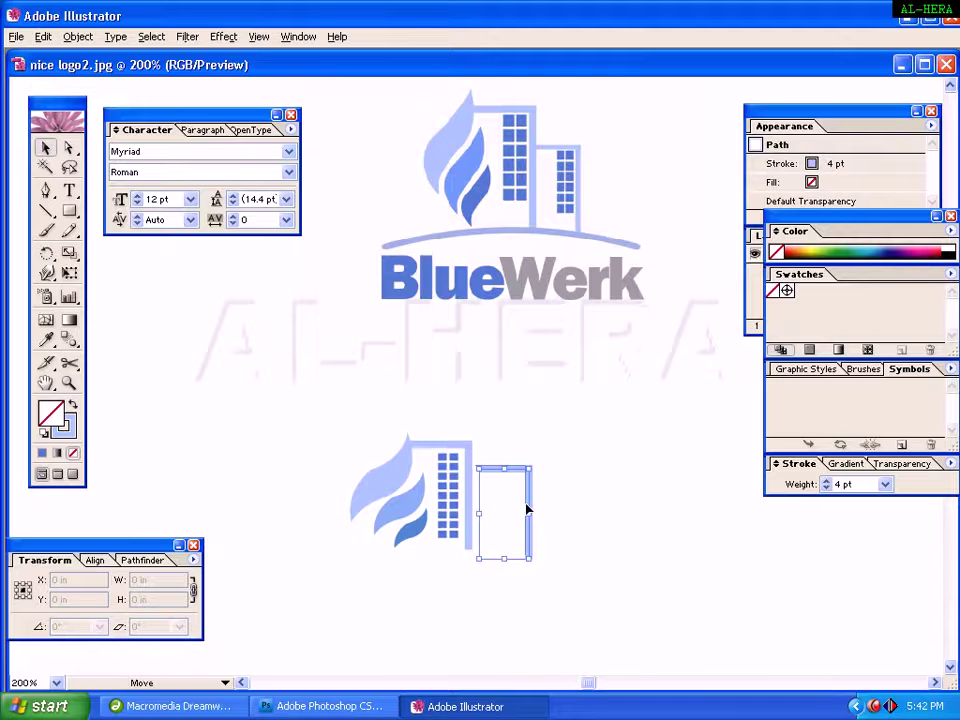
{"action": "left_click", "coordinate": [611, 471]}
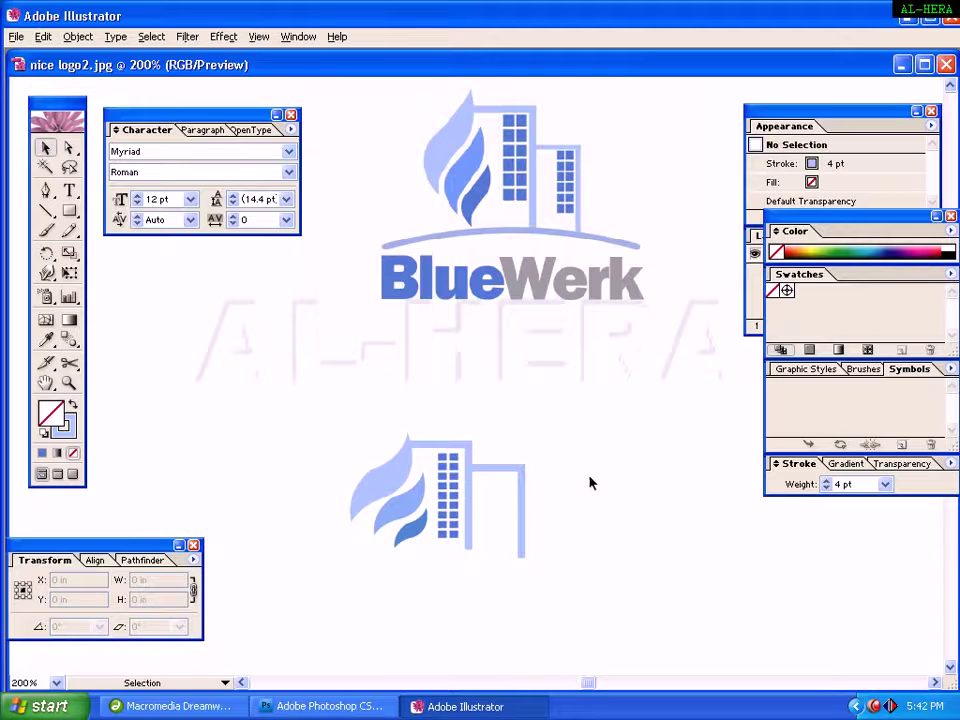
{"action": "left_click", "coordinate": [524, 562]}
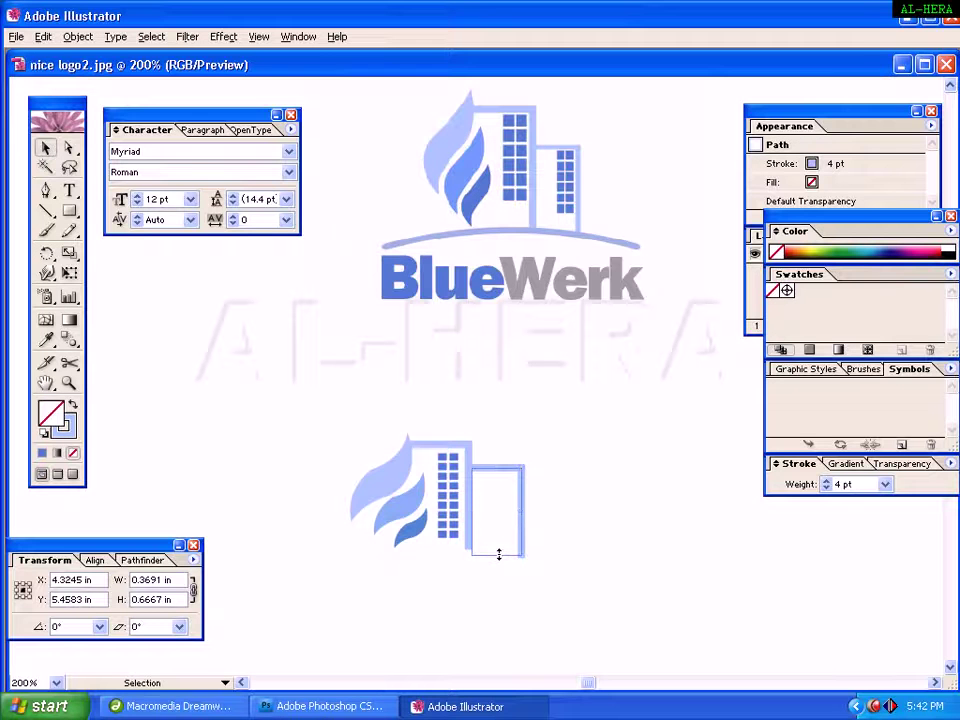
{"action": "left_click", "coordinate": [553, 551]}
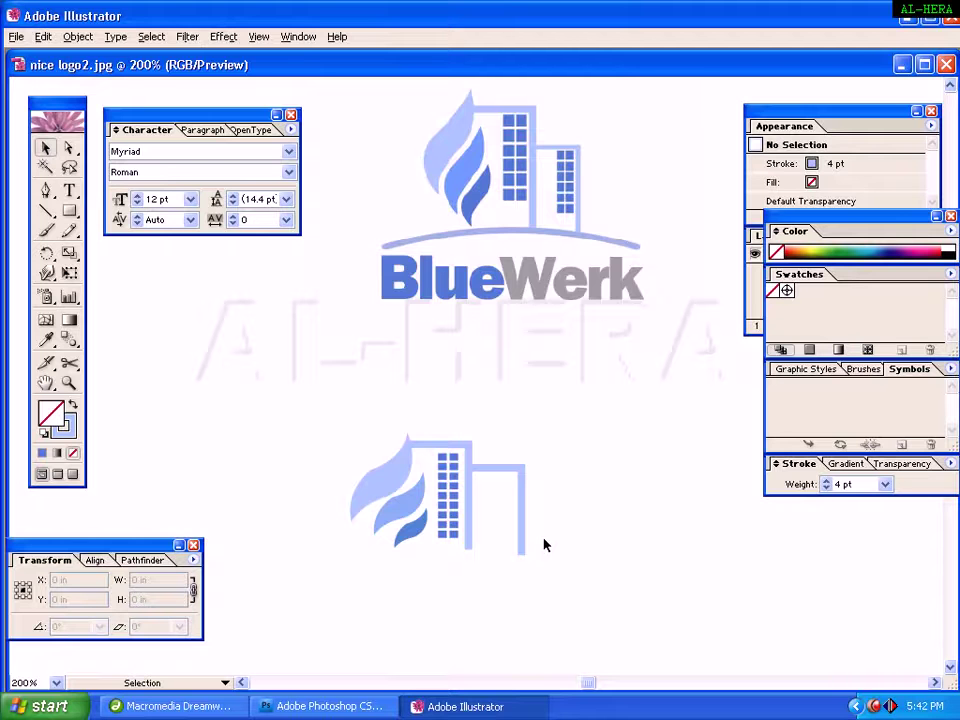
Try to move the window group into the smaller building outline
{"action": "key", "text": "ctrl+minus"}
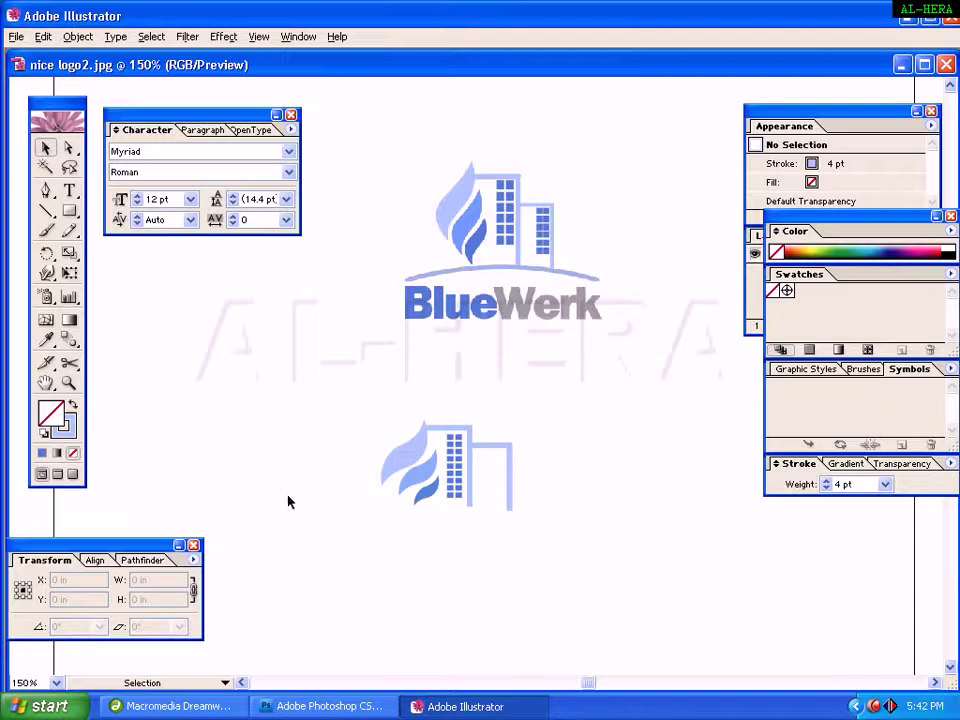
{"action": "left_click", "coordinate": [68, 383]}
{"action": "left_click_drag", "start_coordinate": [362, 409], "coordinate": [524, 494]}
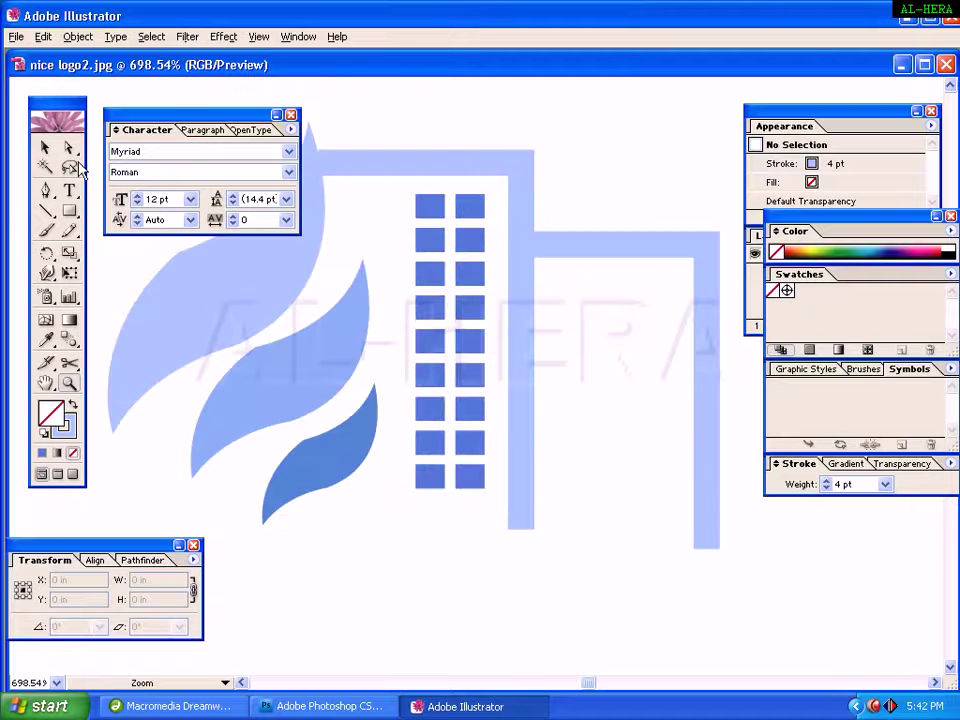
{"action": "left_click", "coordinate": [45, 147]}
{"action": "left_click_drag", "start_coordinate": [579, 103], "coordinate": [575, 595]}
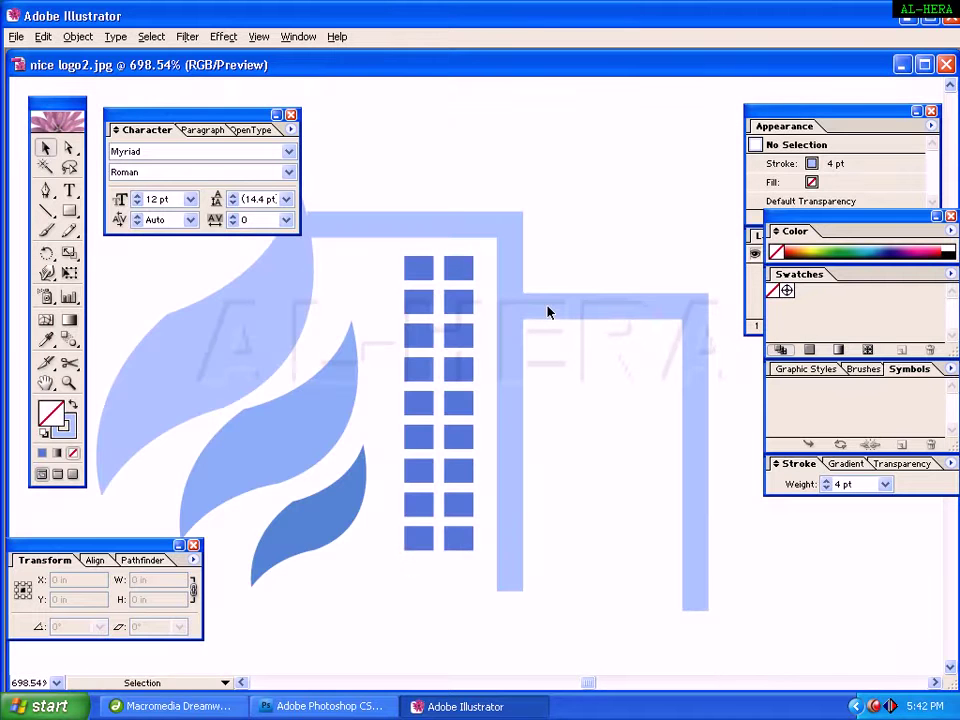
{"action": "left_click", "coordinate": [467, 260]}
{"action": "left_click_drag", "start_coordinate": [421, 307], "coordinate": [601, 394]}
{"action": "key", "text": "super"}
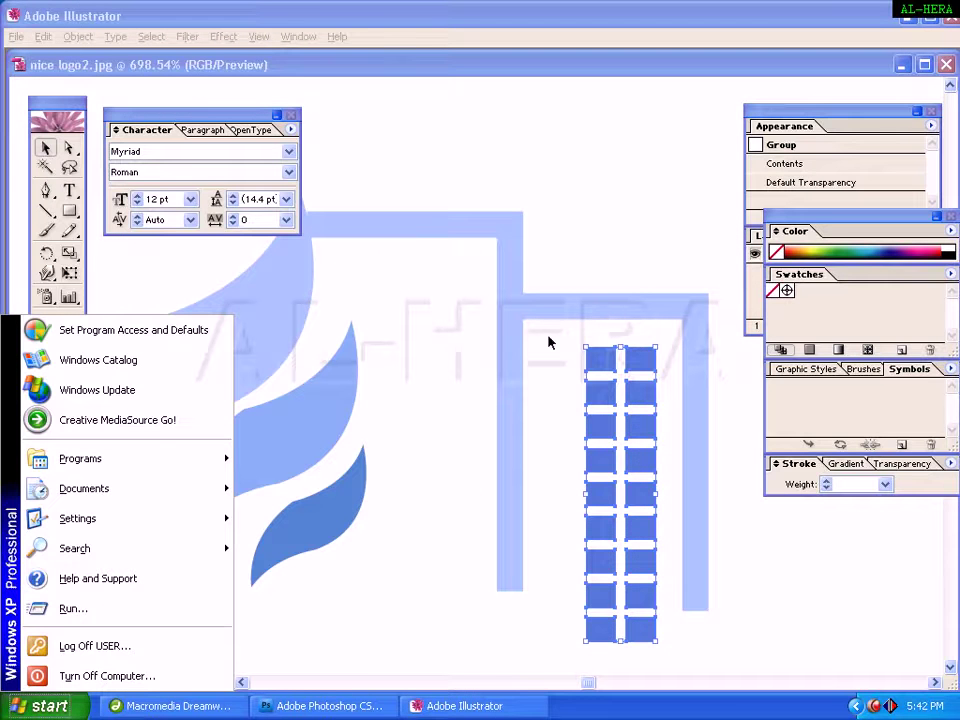
{"action": "left_click", "coordinate": [606, 231]}
{"action": "key", "text": "ctrl+z"}
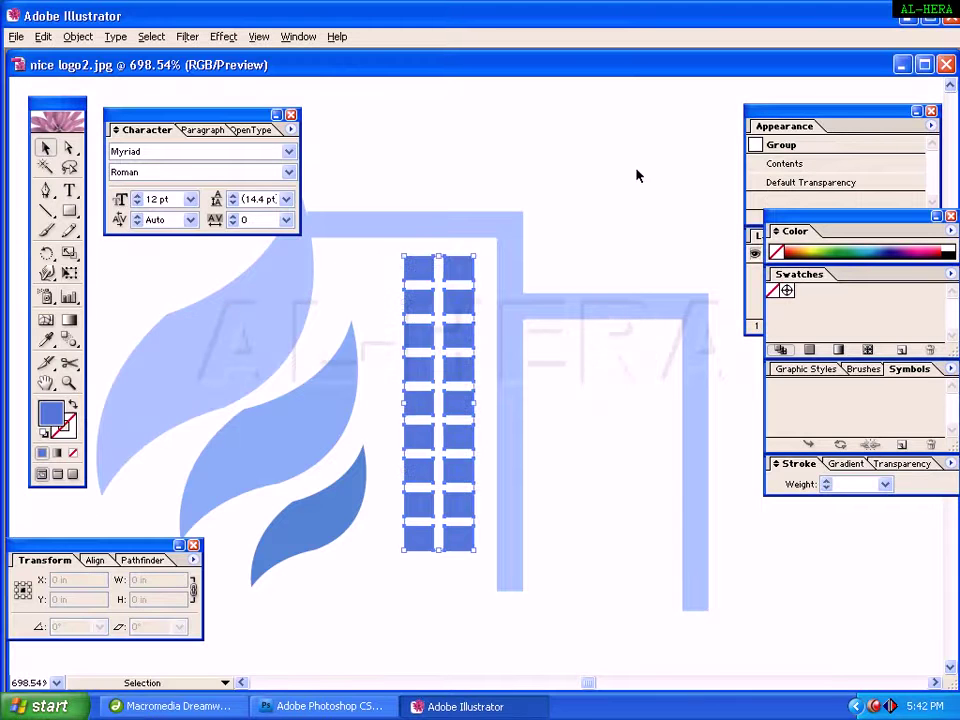
Copy the window group into the smaller building and scale the copy down to about 0.09 by 0.41 in
{"action": "left_click_drag", "start_coordinate": [455, 338], "coordinate": [615, 421]}
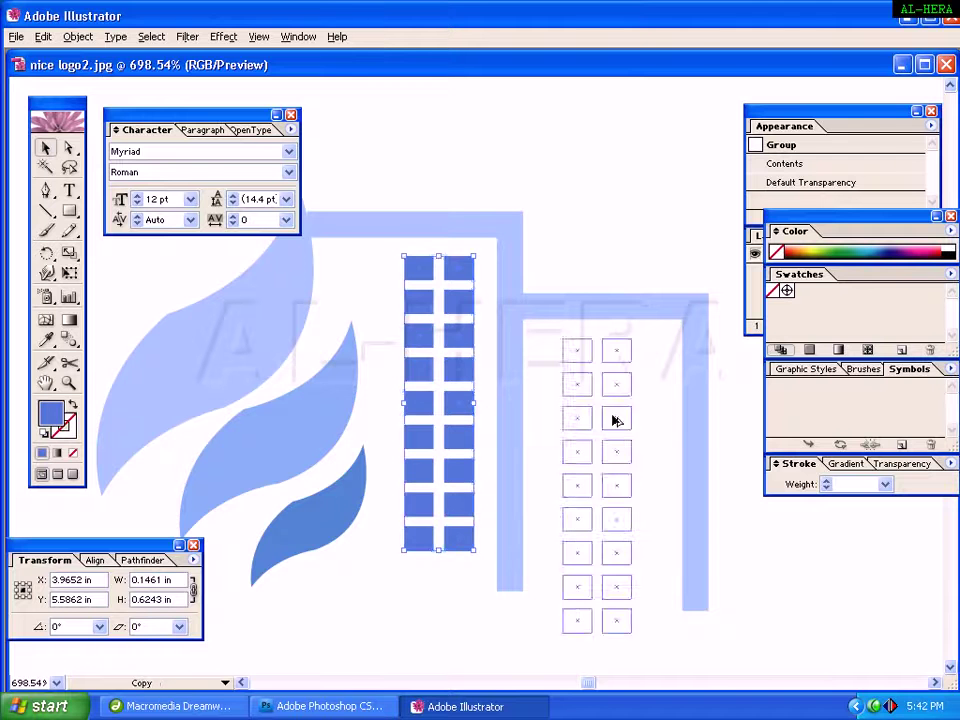
{"action": "left_click", "coordinate": [626, 357], "text": "shift"}
{"action": "left_click", "coordinate": [677, 229]}
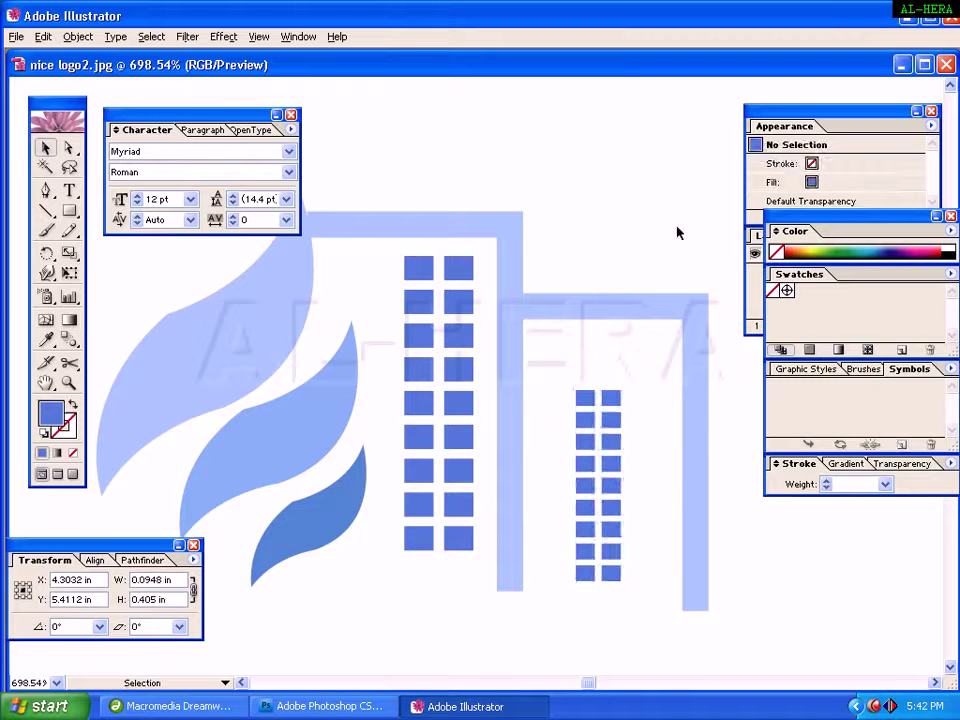
Position the small window group under the roof near the right wall and enlarge it to about 0.11 by 0.49 in
{"action": "left_click_drag", "start_coordinate": [600, 467], "coordinate": [656, 466]}
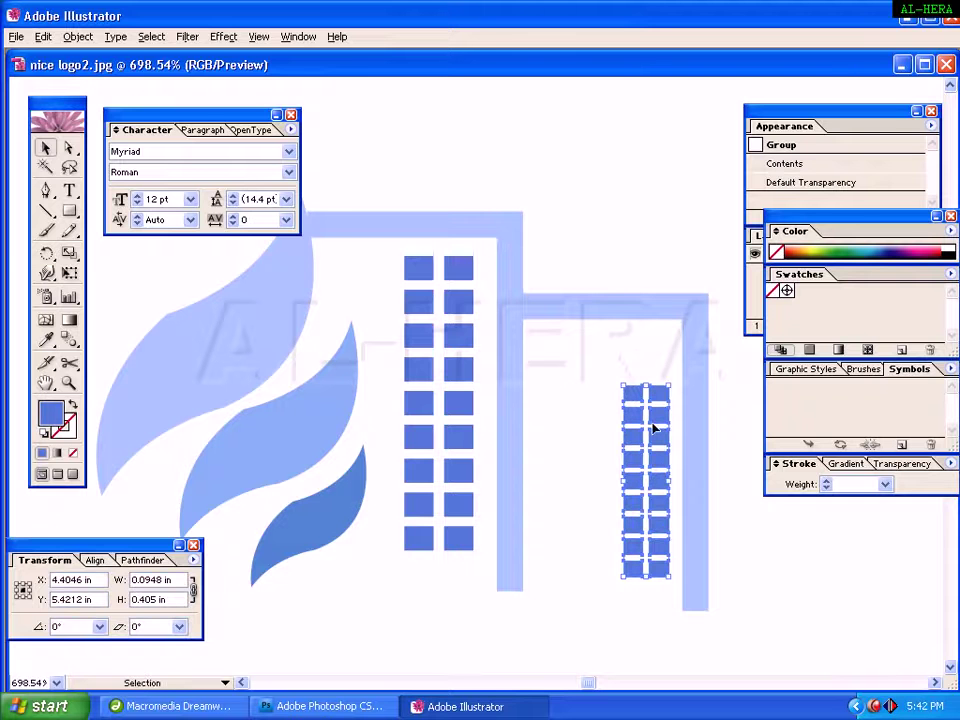
{"action": "left_click_drag", "start_coordinate": [641, 396], "coordinate": [626, 366]}
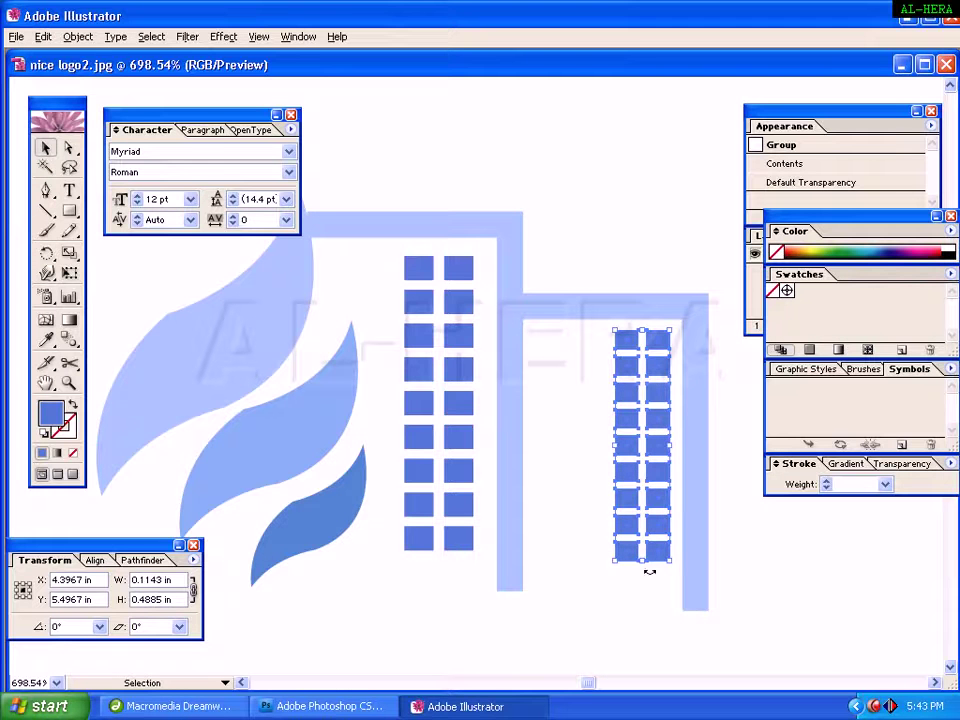
{"action": "left_click", "coordinate": [639, 227]}
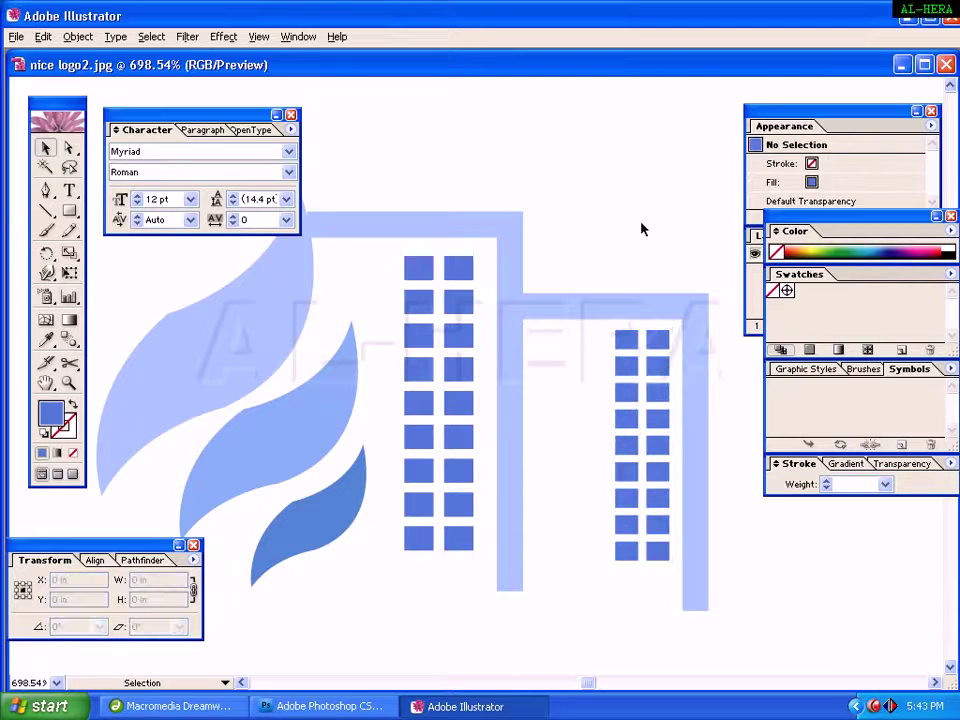
Sample the ground arc's blue from the reference logo with the Eyedropper and make it the stroke colour with no fill
{"action": "key", "text": "ctrl+minus"}
{"action": "key", "text": "ctrl+minus"}
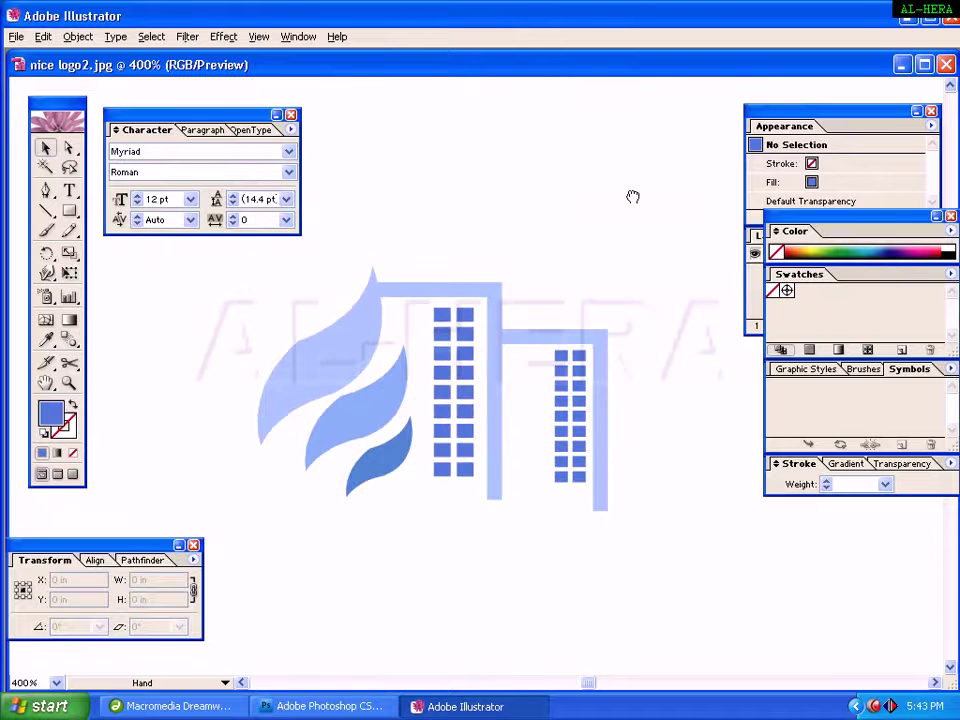
{"action": "left_click_drag", "start_coordinate": [634, 199], "coordinate": [559, 354]}
{"action": "key", "text": "ctrl+minus"}
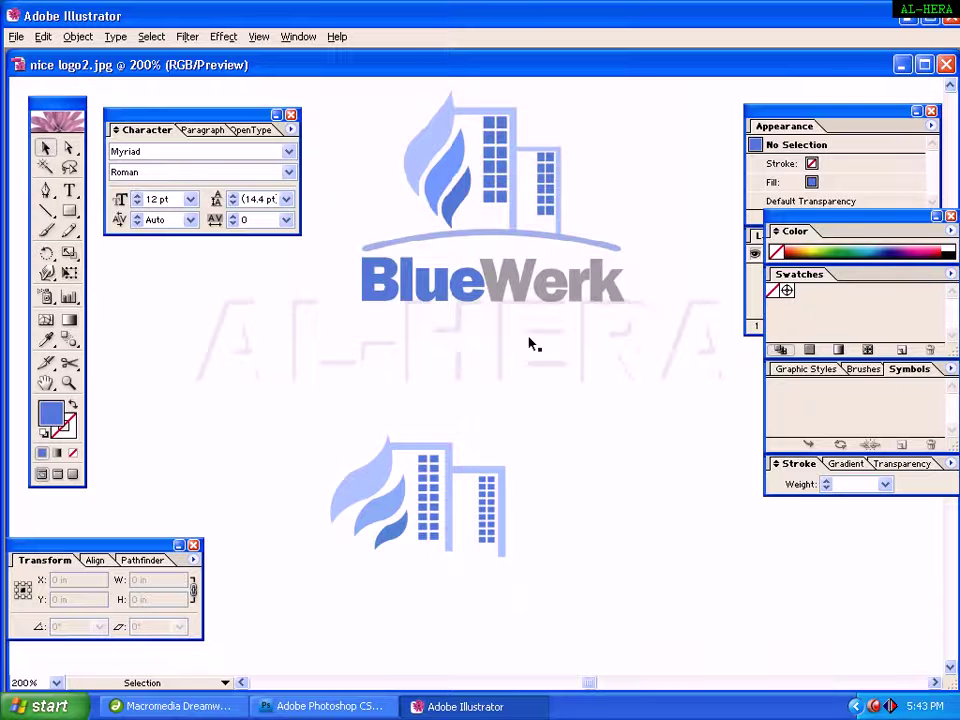
{"action": "left_click", "coordinate": [46, 190]}
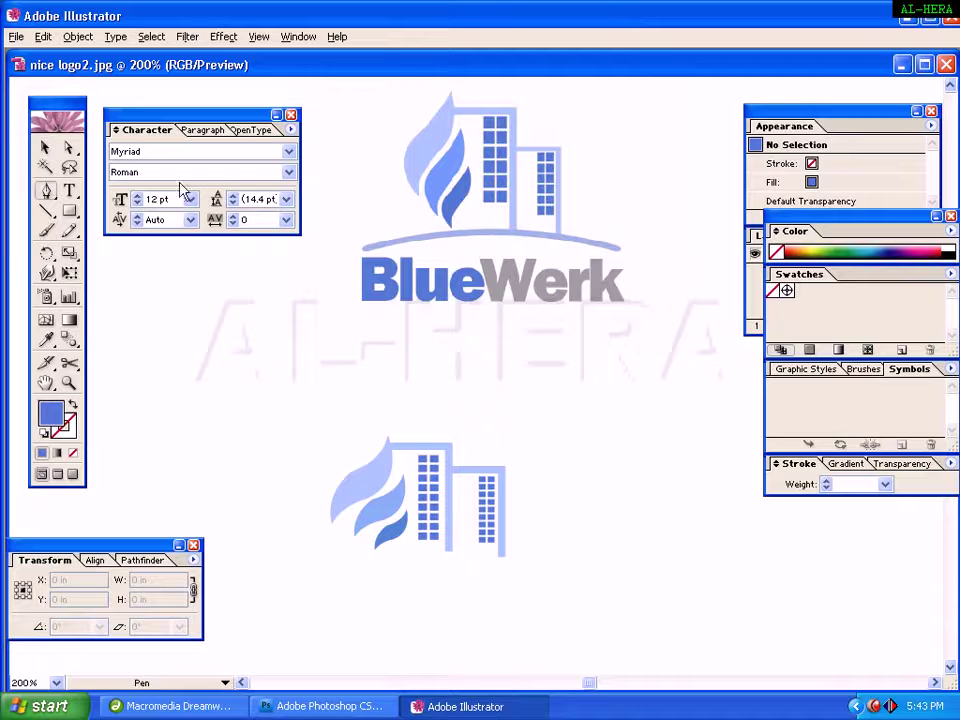
{"action": "left_click", "coordinate": [72, 407]}
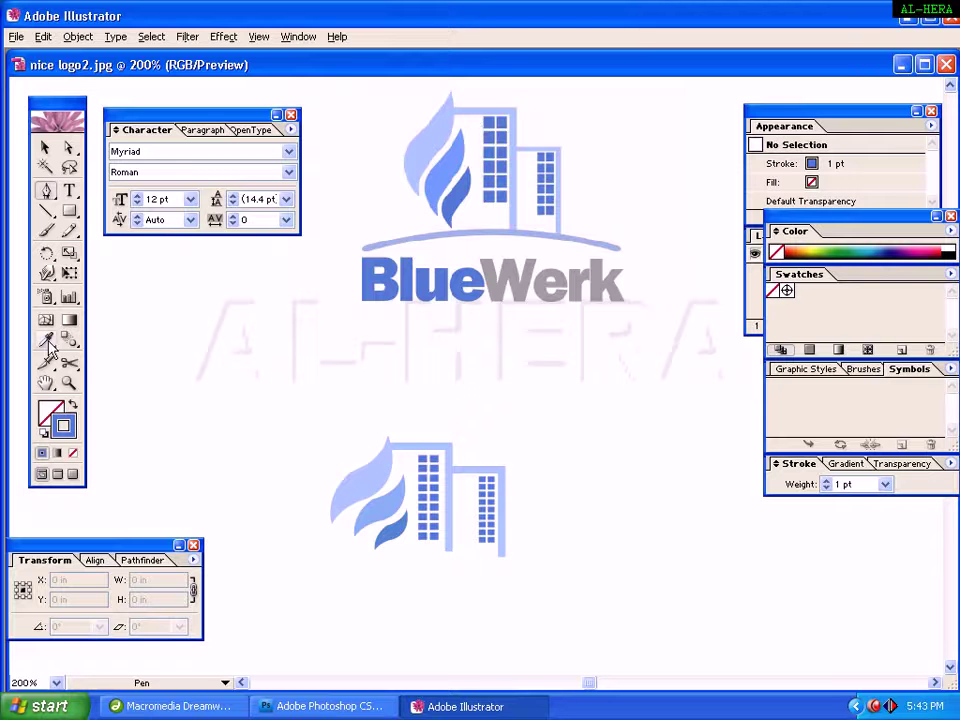
{"action": "left_click", "coordinate": [47, 342]}
{"action": "left_click", "coordinate": [372, 242]}
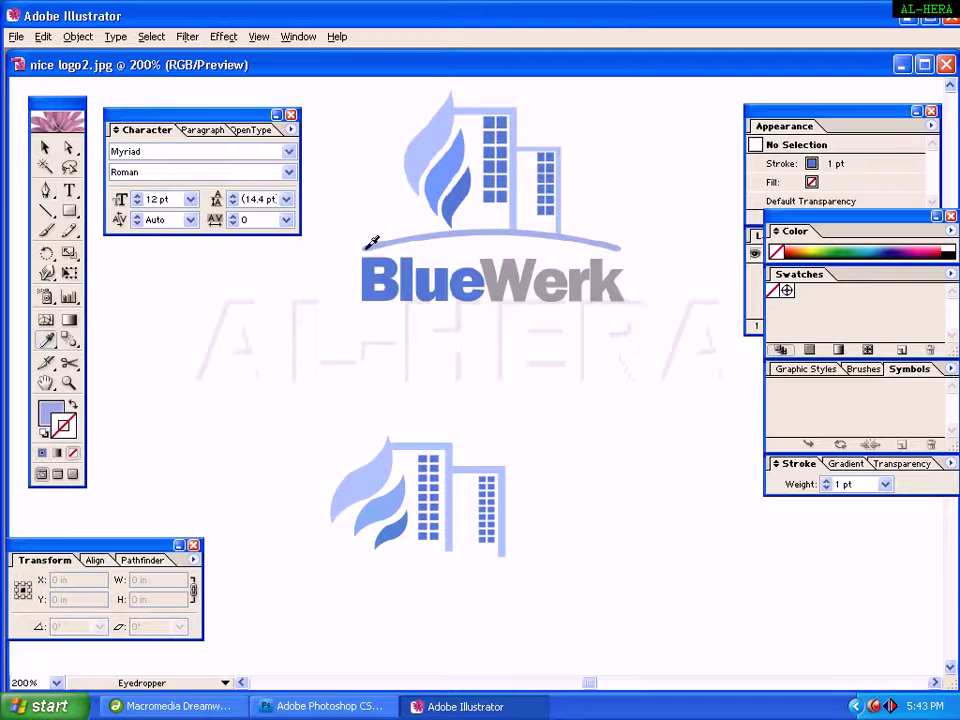
{"action": "key", "text": "shift+x"}
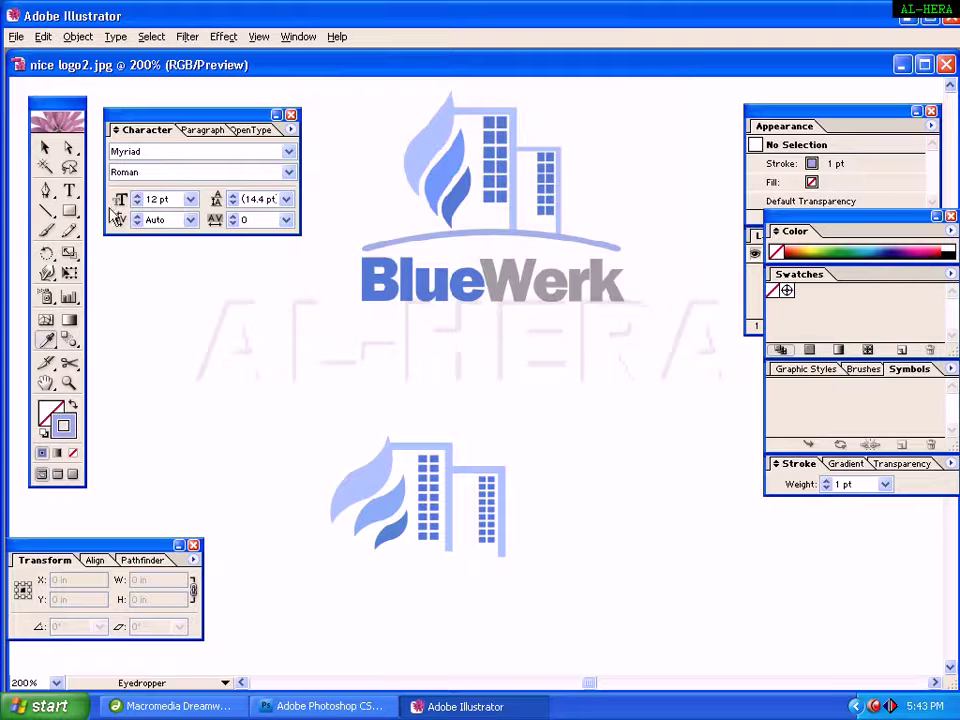
Try to draw a curved ground line with the Pen tool beneath the flames and buildings, and undo it
{"action": "left_click", "coordinate": [46, 190]}
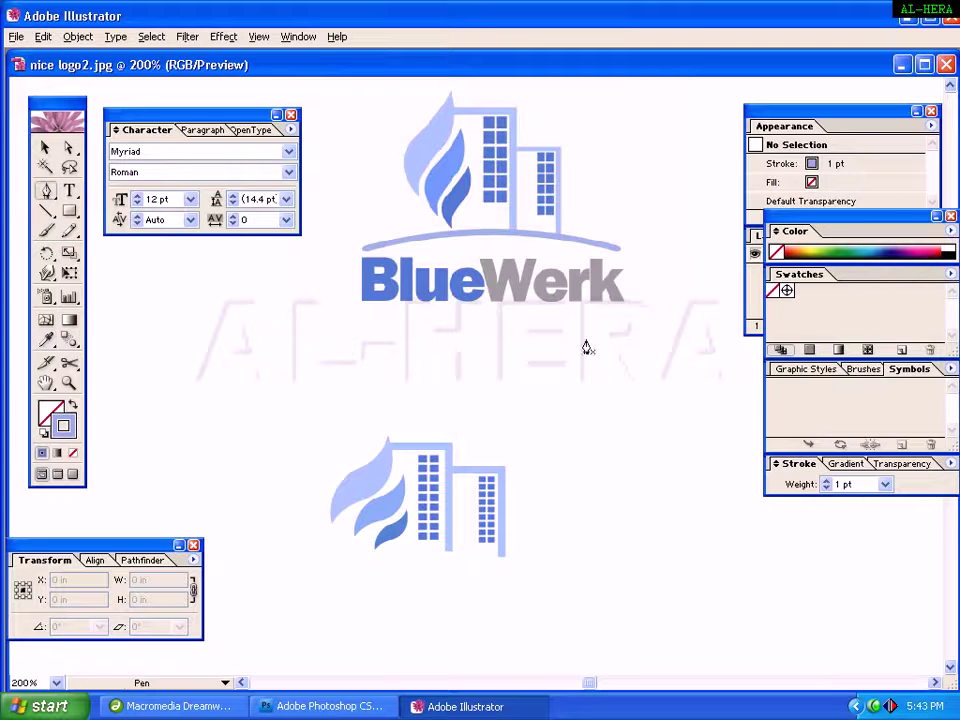
{"action": "left_click", "coordinate": [336, 568]}
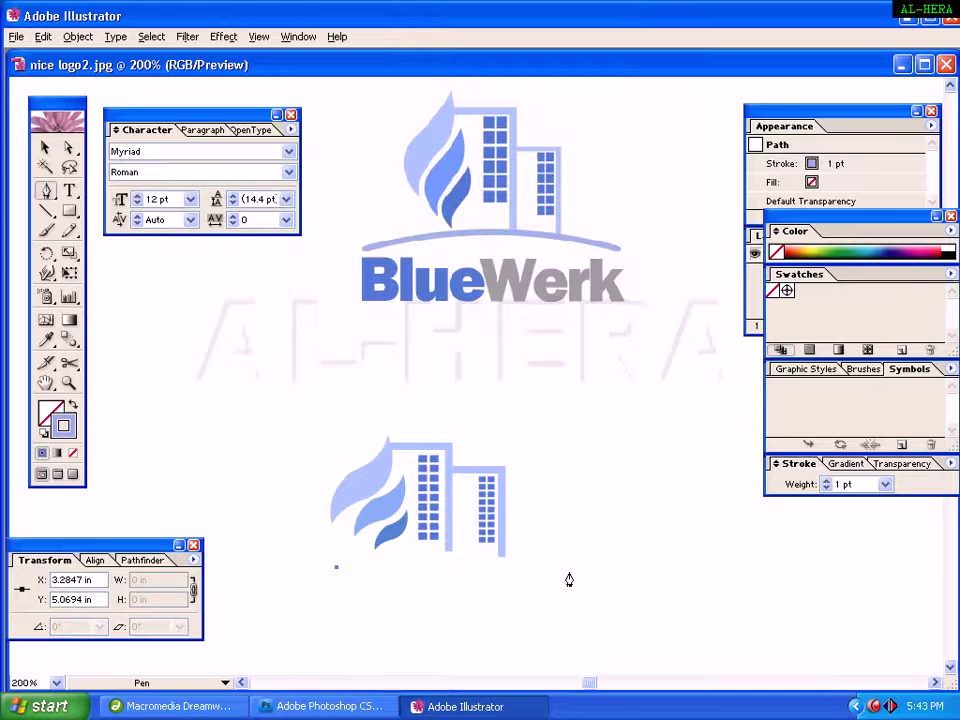
{"action": "left_click_drag", "start_coordinate": [570, 571], "coordinate": [687, 614]}
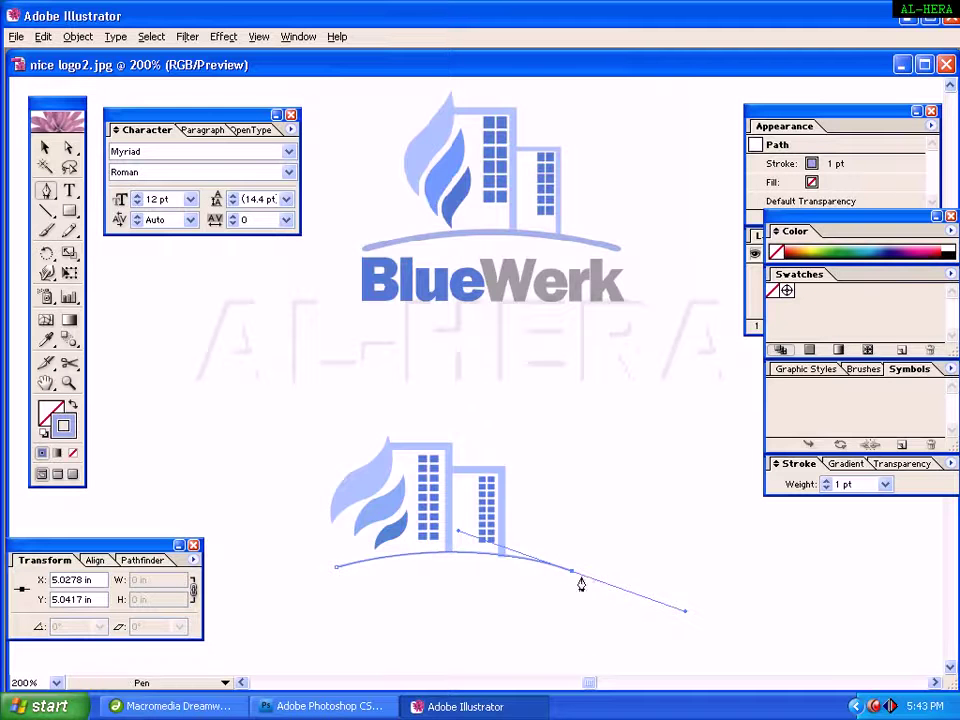
{"action": "key", "text": "ctrl+z"}
{"action": "key", "text": "ctrl+z"}
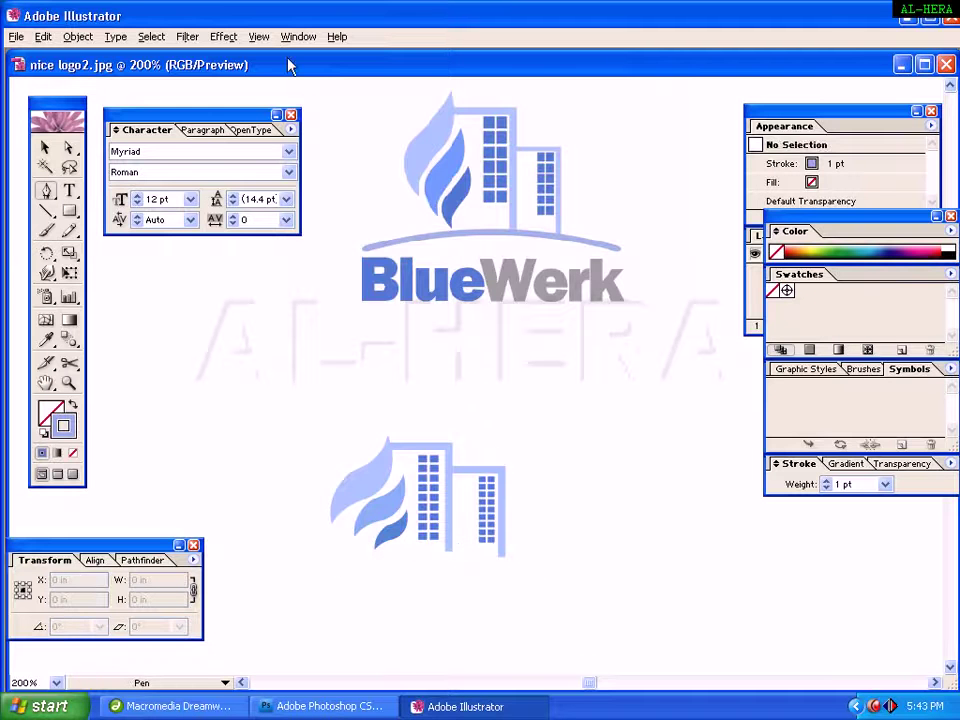
Show the rulers and place two horizontal guides, one at the smaller building's base and one a little below it
{"action": "left_click", "coordinate": [258, 36]}
{"action": "left_click", "coordinate": [270, 290]}
{"action": "left_click", "coordinate": [258, 36]}
{"action": "left_click", "coordinate": [289, 354]}
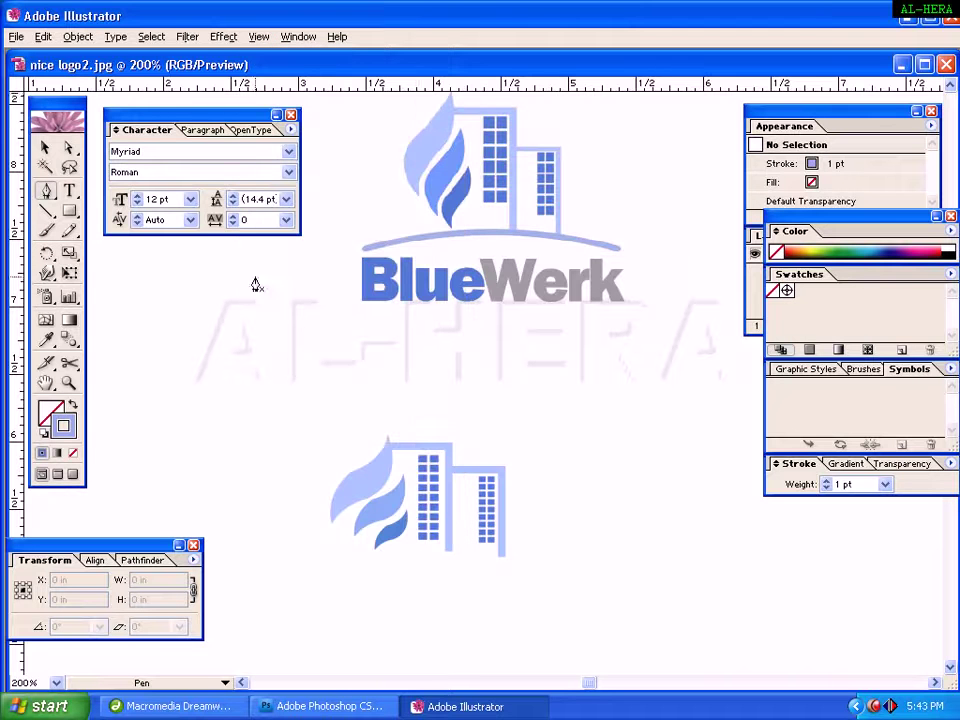
{"action": "left_click_drag", "start_coordinate": [422, 91], "coordinate": [446, 561]}
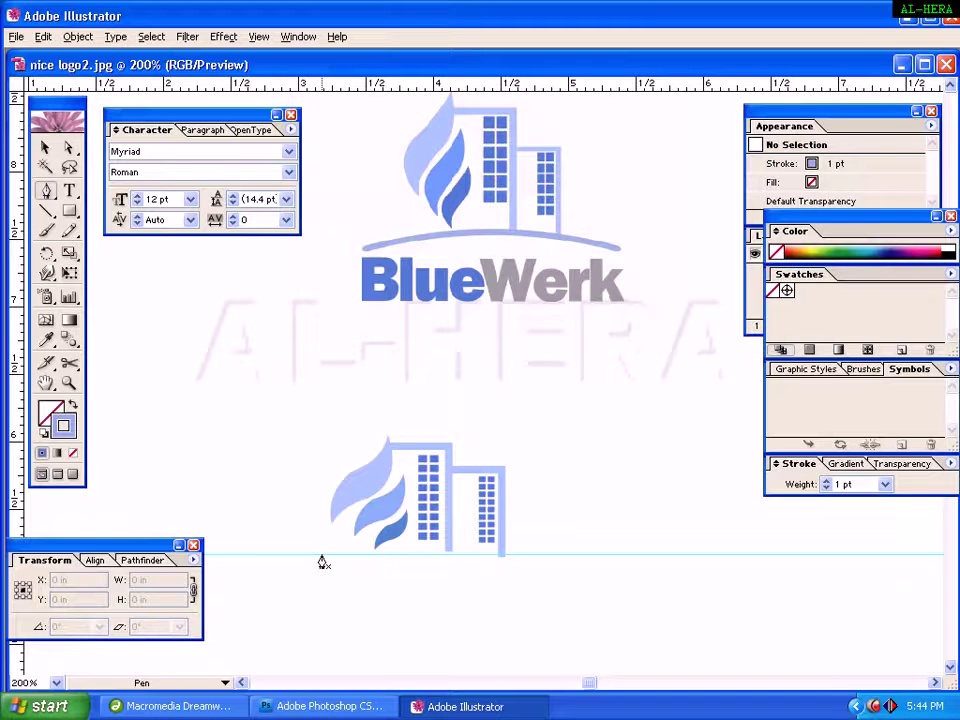
{"action": "left_click_drag", "start_coordinate": [422, 84], "coordinate": [416, 585]}
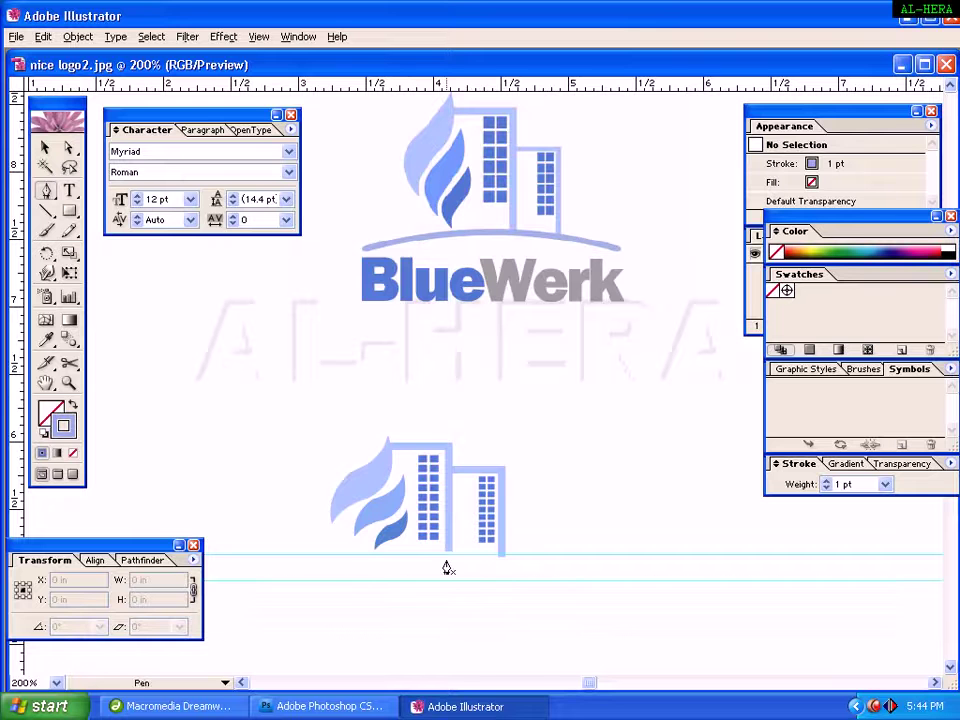
Draw an open ground arc about 1.54 in wide and 0.23 in high with the Pen tool, ending both sides near the lower guide
{"action": "left_click", "coordinate": [336, 578]}
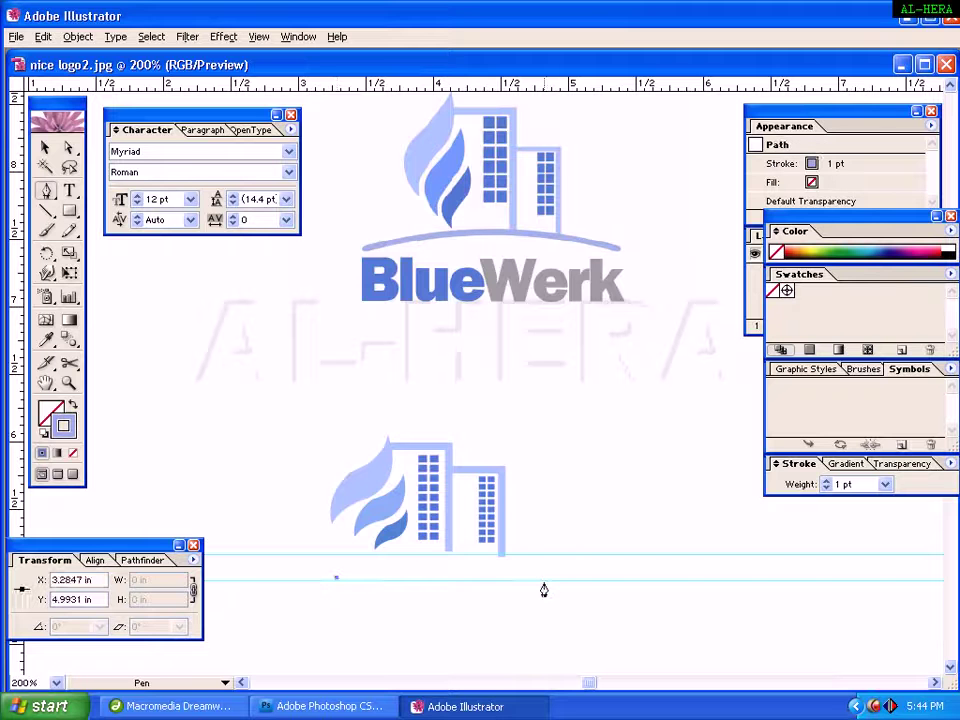
{"action": "left_click_drag", "start_coordinate": [543, 580], "coordinate": [631, 648]}
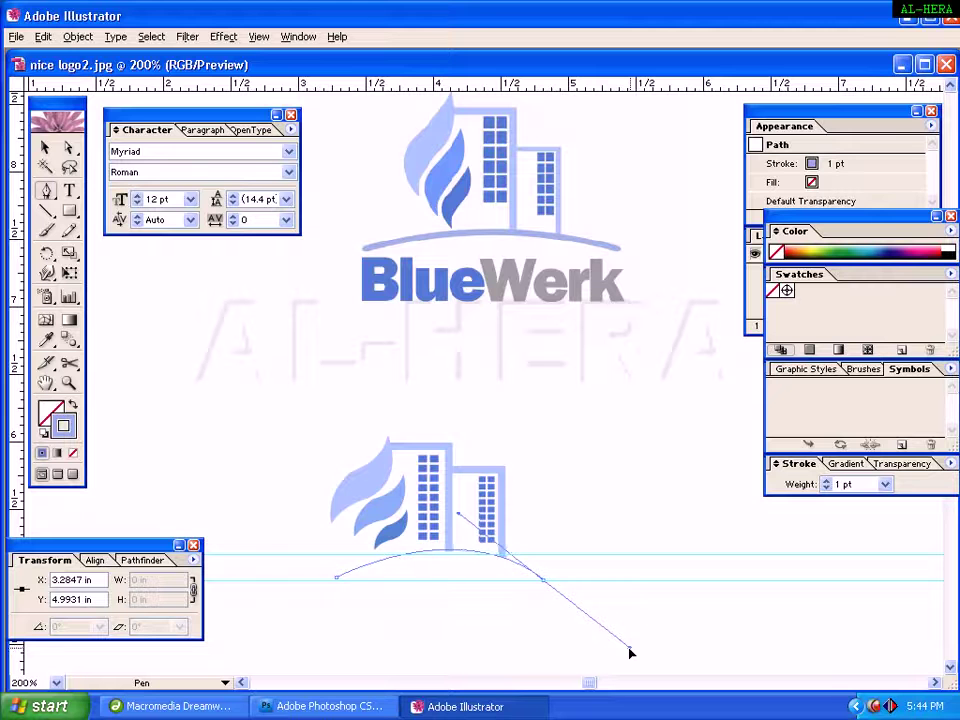
{"action": "left_click_drag", "start_coordinate": [630, 648], "coordinate": [630, 648]}
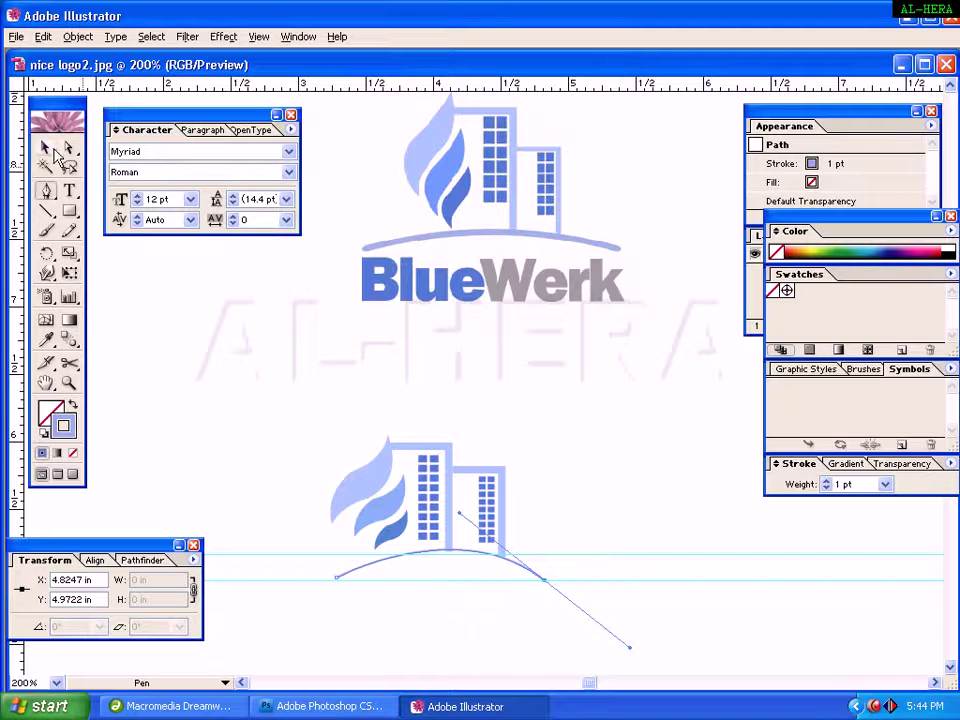
{"action": "left_click", "coordinate": [545, 580]}
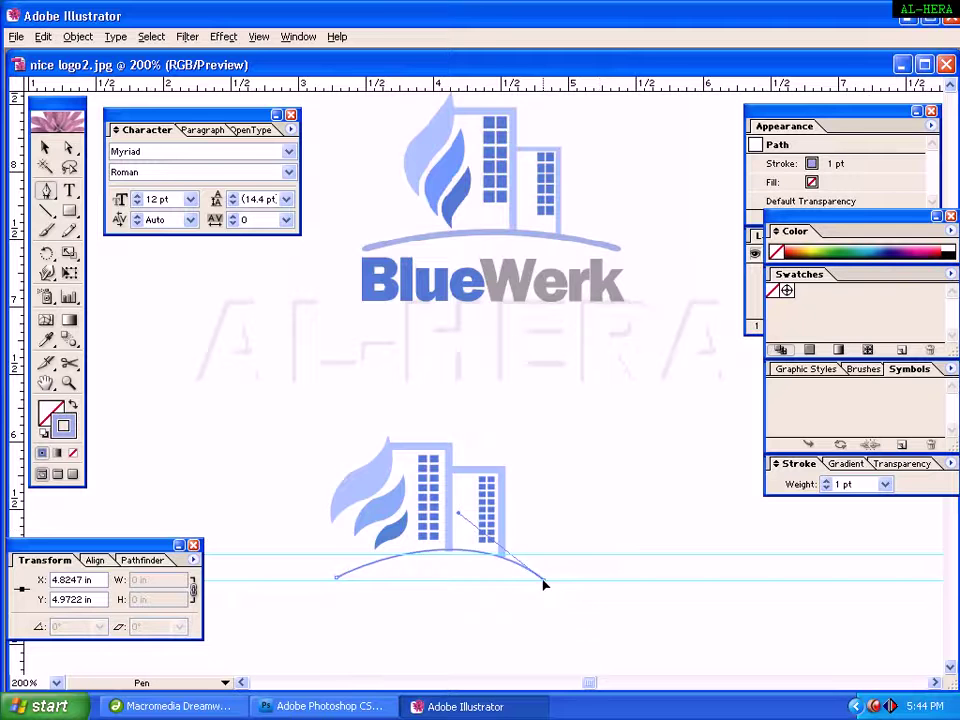
{"action": "key", "text": "v"}
{"action": "left_click", "coordinate": [550, 530]}
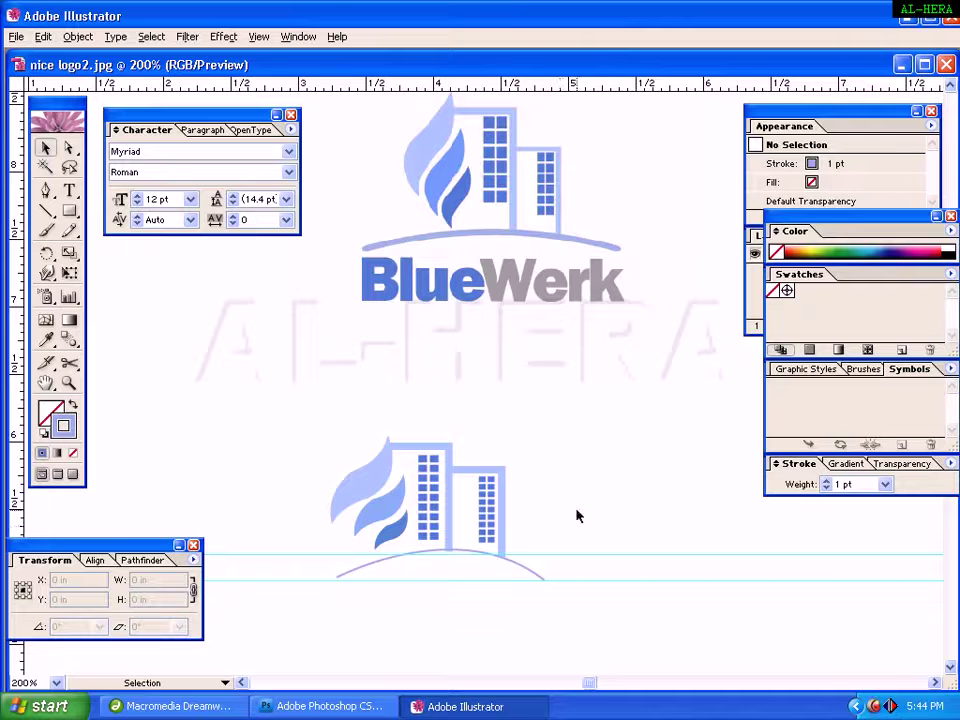
Examine up close how the ground arc meets the lower ends of the two building outlines
{"action": "left_click", "coordinate": [69, 383]}
{"action": "left_click_drag", "start_coordinate": [270, 418], "coordinate": [445, 550]}
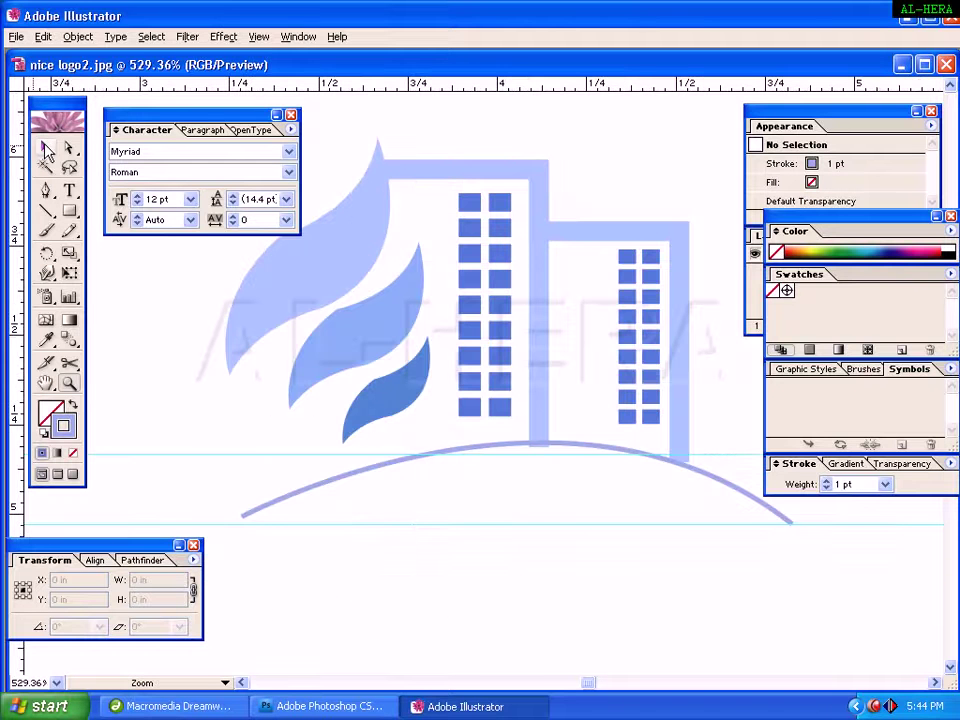
{"action": "key", "text": "v"}
{"action": "left_click_drag", "start_coordinate": [717, 497], "coordinate": [596, 499]}
{"action": "left_click", "coordinate": [590, 500]}
{"action": "left_click", "coordinate": [648, 610]}
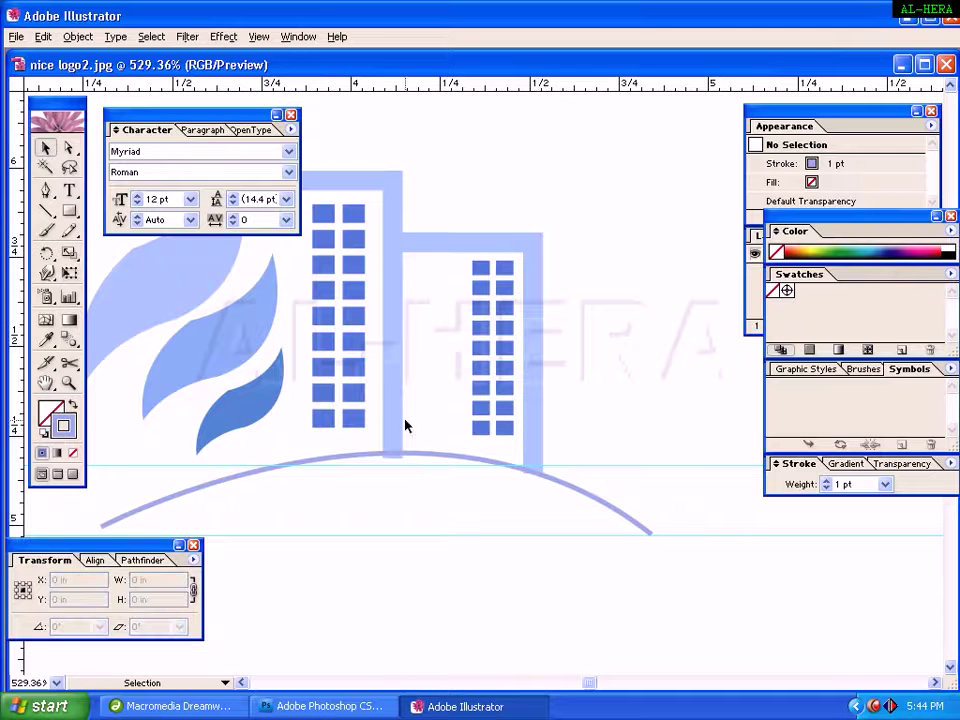
{"action": "left_click", "coordinate": [648, 537]}
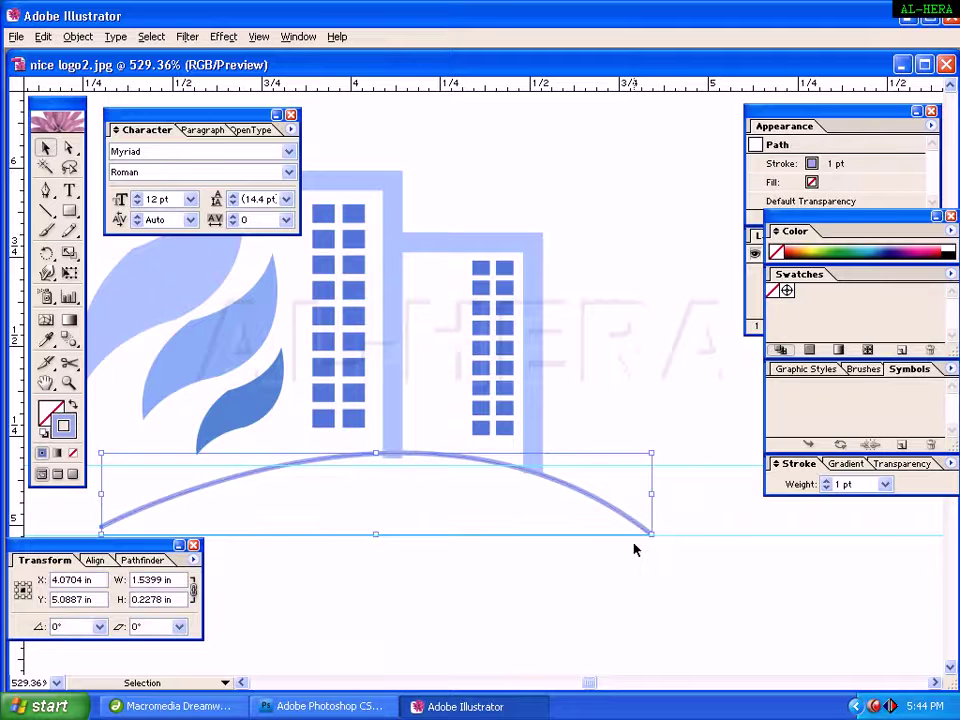
{"action": "key", "text": "Tab"}
{"action": "left_click", "coordinate": [555, 602]}
{"action": "key", "text": "Tab"}
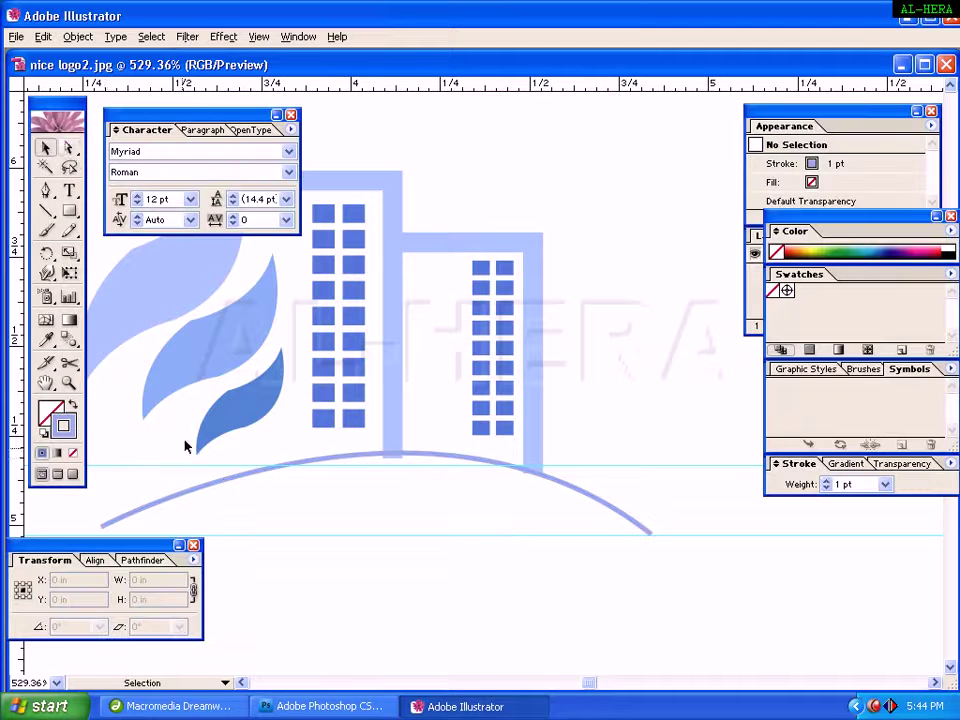
Reshape the ground arc with its right endpoint's direction handle into a more even curve about 0.26 in high
{"action": "left_click", "coordinate": [69, 147]}
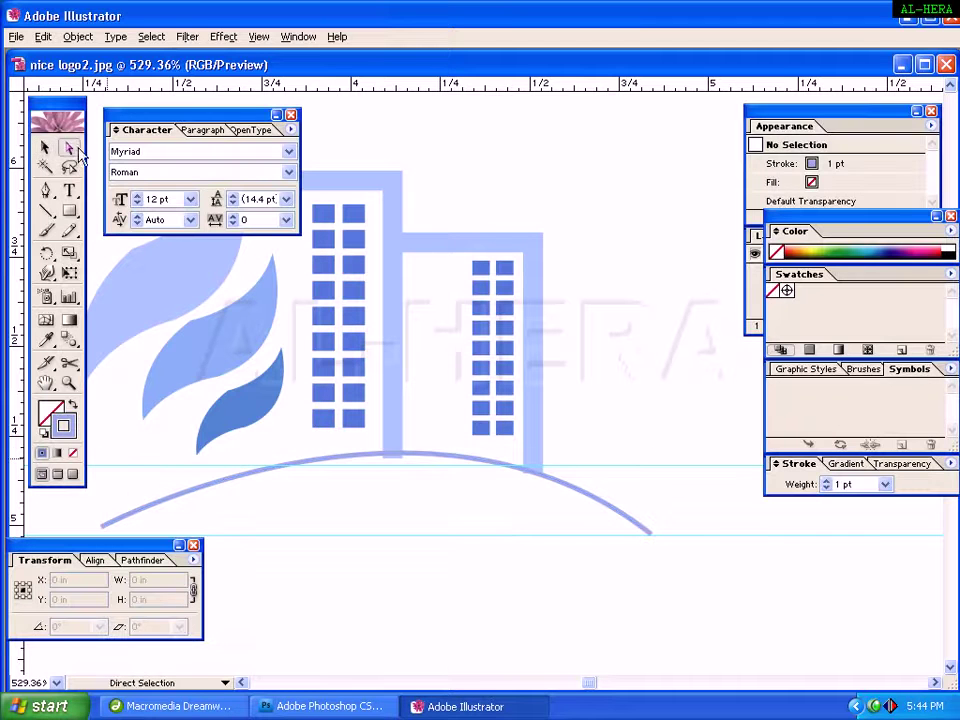
{"action": "left_click", "coordinate": [612, 511]}
{"action": "left_click_drag", "start_coordinate": [429, 360], "coordinate": [450, 366]}
{"action": "key", "text": "Tab"}
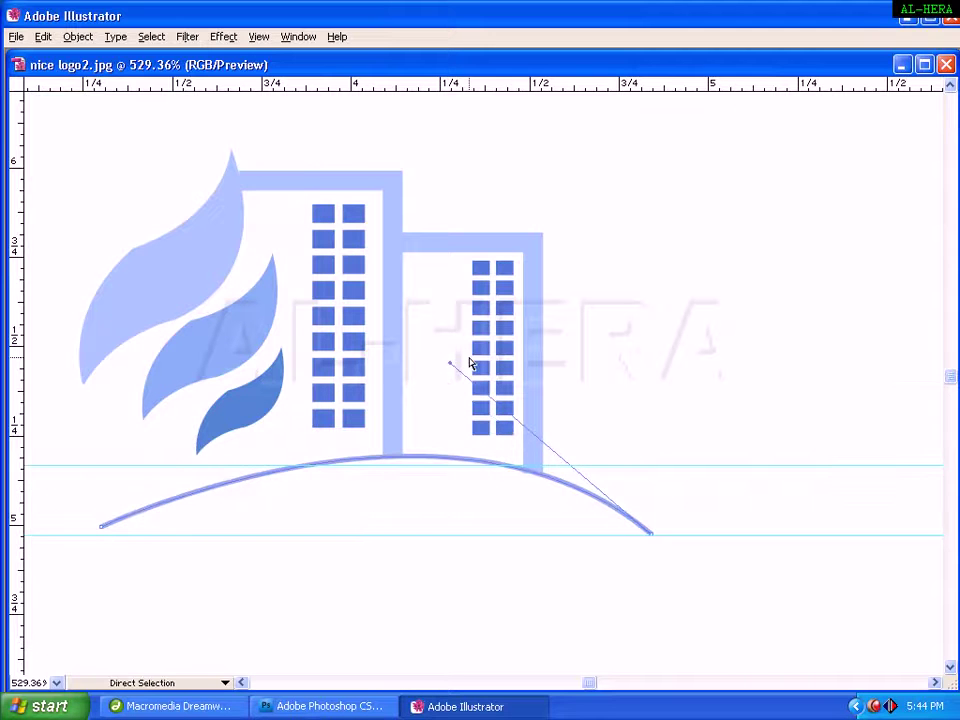
{"action": "key", "text": "Tab"}
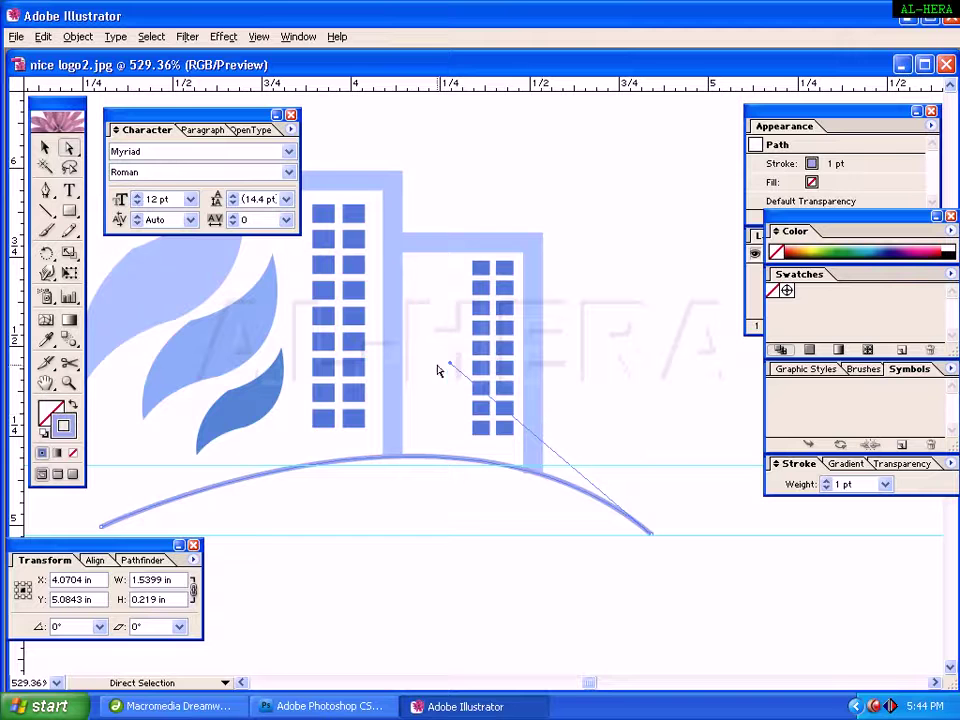
{"action": "left_click_drag", "start_coordinate": [450, 360], "coordinate": [362, 338]}
{"action": "left_click", "coordinate": [648, 530]}
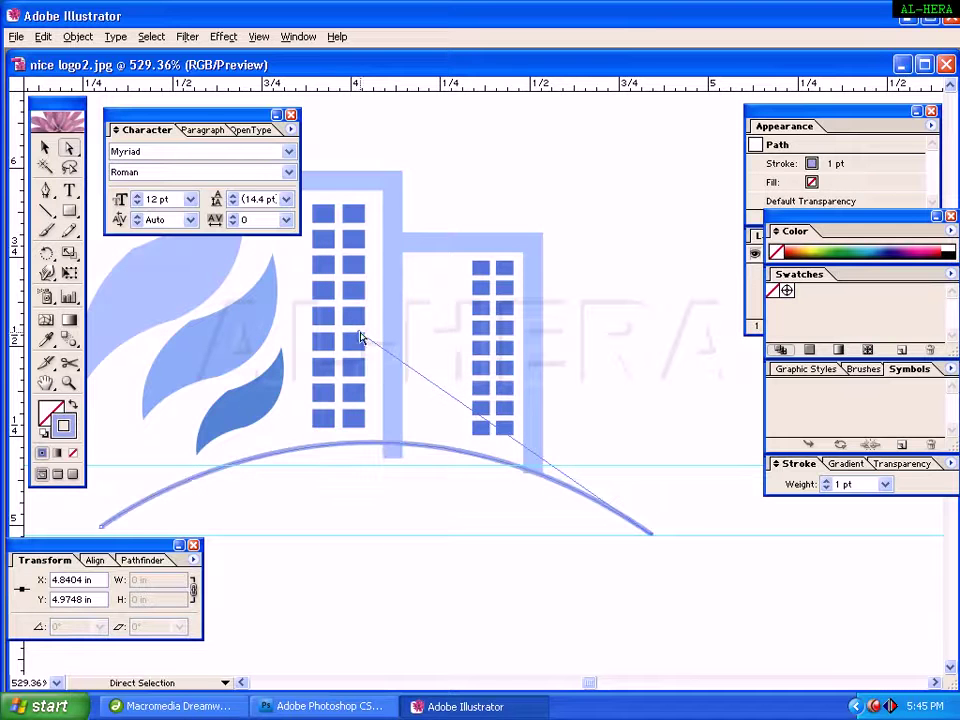
{"action": "left_click", "coordinate": [482, 197]}
{"action": "key", "text": "v"}
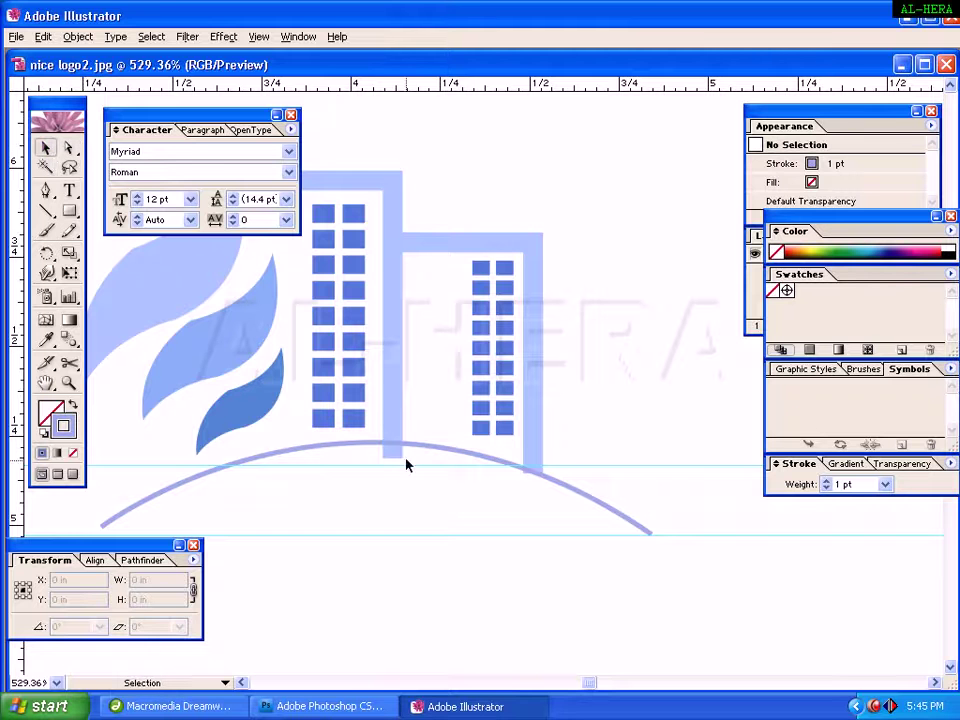
Shorten the taller building outline's lower end so that its right wall stops at the ground arc
{"action": "left_click", "coordinate": [393, 405]}
{"action": "left_click", "coordinate": [422, 163]}
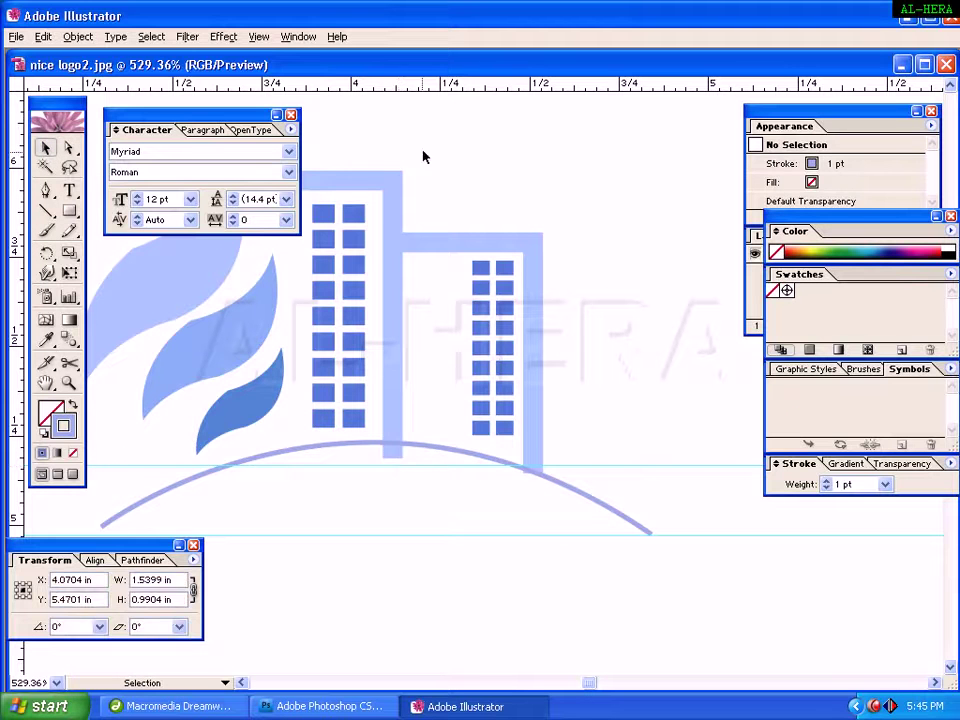
{"action": "left_click", "coordinate": [400, 210]}
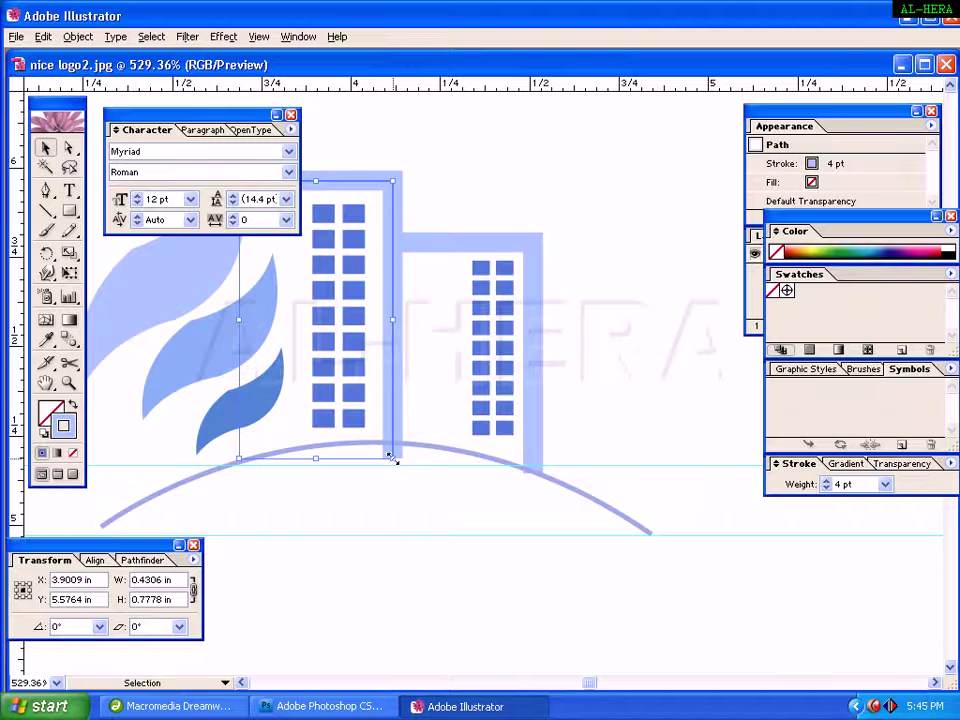
{"action": "left_click_drag", "start_coordinate": [392, 458], "coordinate": [392, 441]}
{"action": "left_click", "coordinate": [585, 308]}
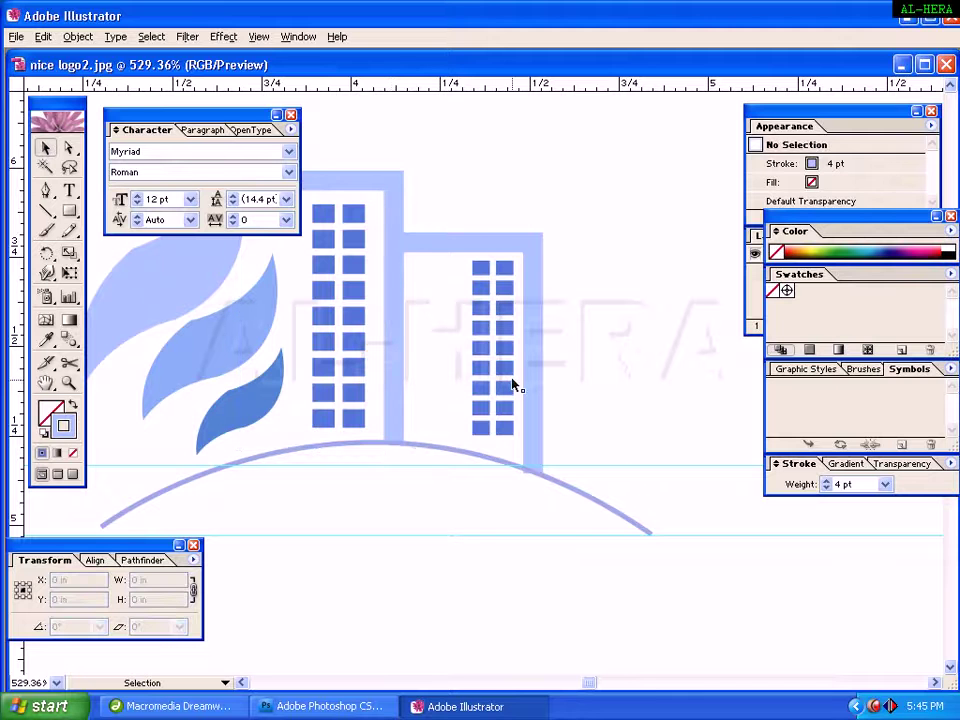
Set the ground arc's stroke weight to 2 pt after trying 4 pt
{"action": "left_click", "coordinate": [617, 516]}
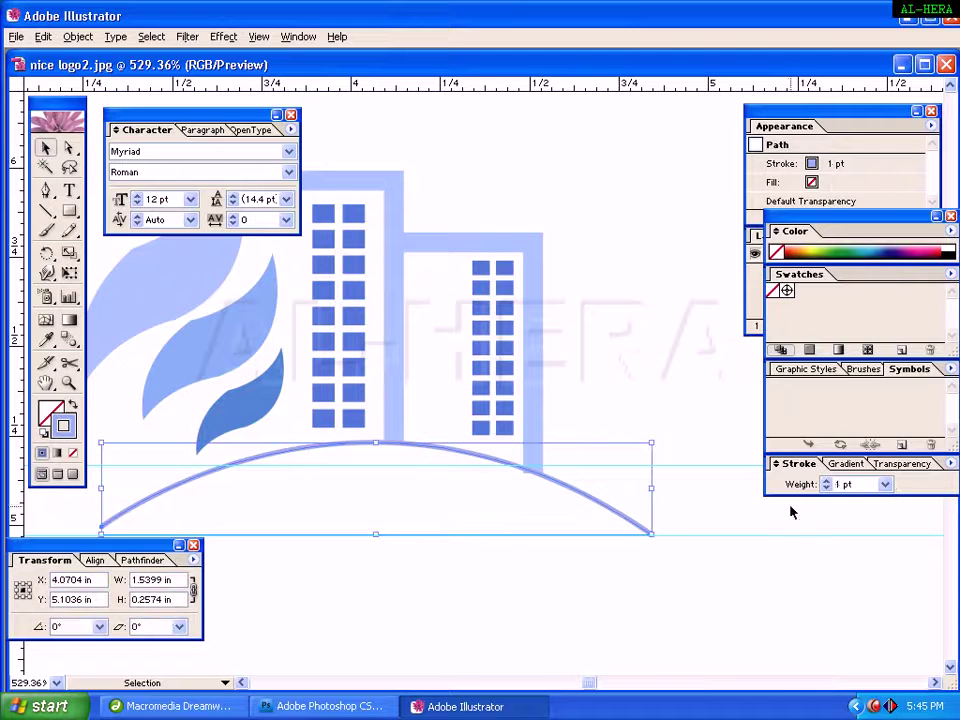
{"action": "left_click", "coordinate": [885, 484]}
{"action": "left_click", "coordinate": [845, 271]}
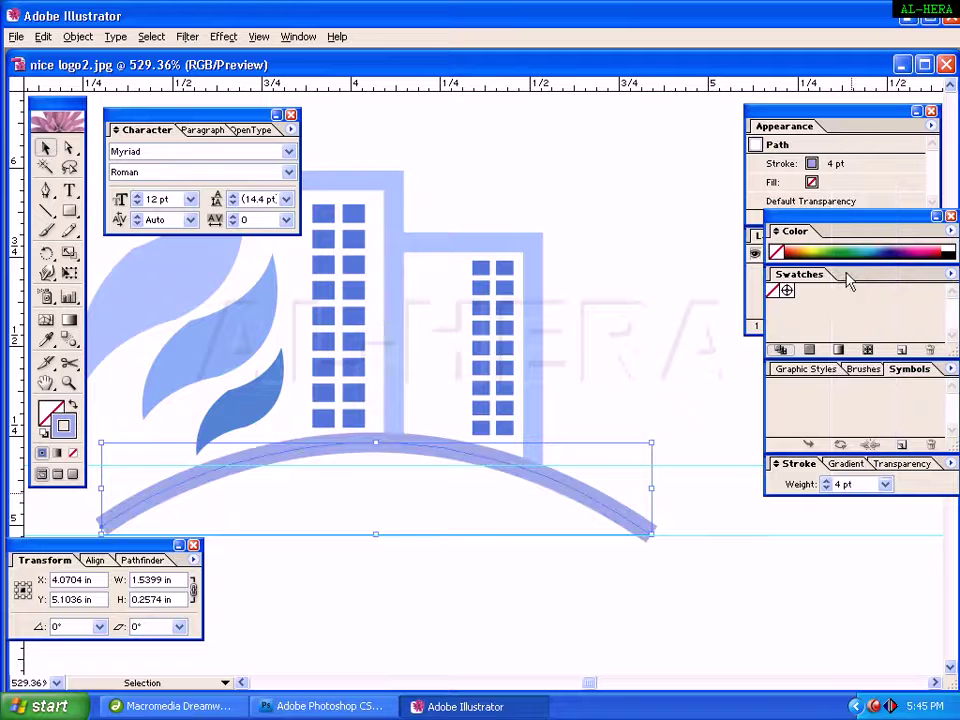
{"action": "left_click", "coordinate": [885, 484]}
{"action": "left_click", "coordinate": [850, 249]}
{"action": "left_click", "coordinate": [662, 328]}
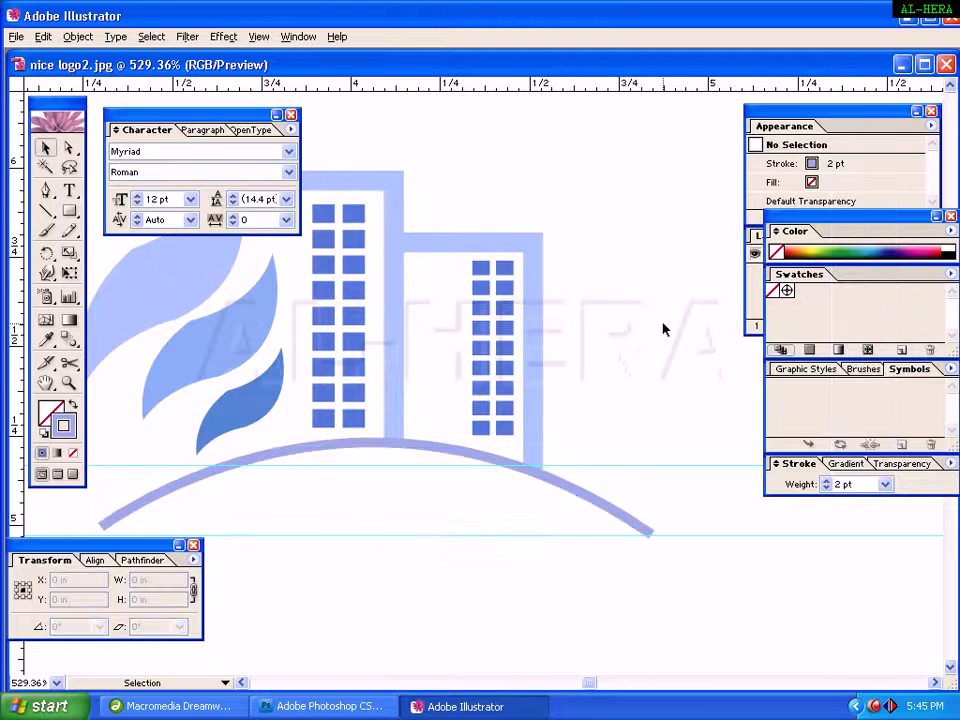
Set the stroke weight of the ground arc beneath the buildings to 3 pt and deselect it
{"action": "left_click_drag", "start_coordinate": [662, 328], "coordinate": [674, 457]}
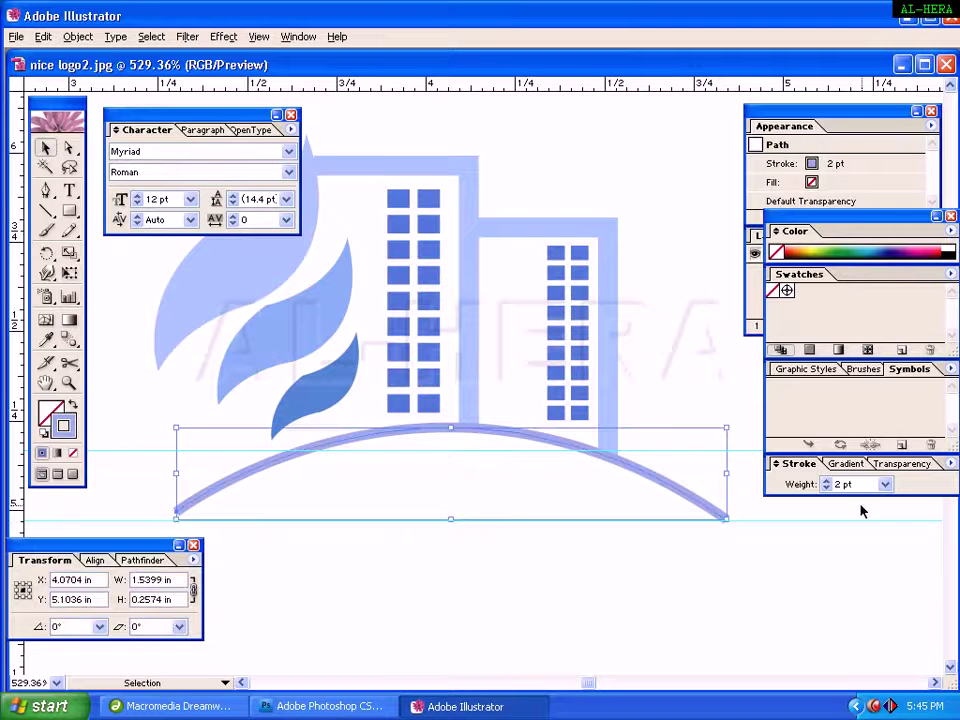
{"action": "left_click", "coordinate": [885, 484]}
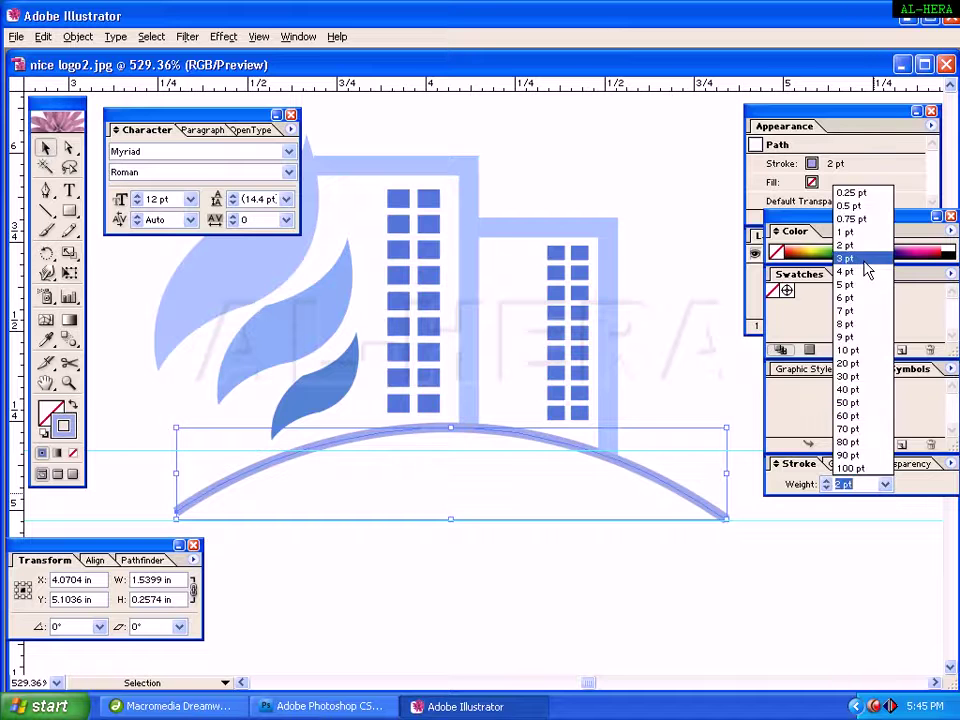
{"action": "left_click", "coordinate": [866, 258]}
{"action": "left_click", "coordinate": [694, 197]}
{"action": "key", "text": "ctrl+minus"}
{"action": "key", "text": "ctrl+minus"}
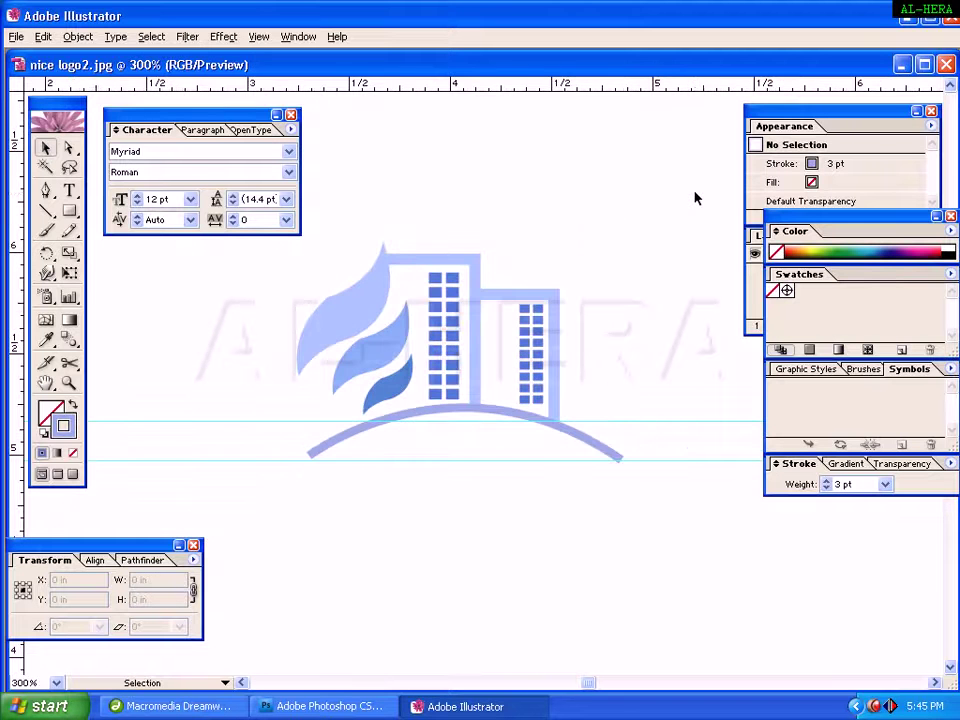
Group the flames, buildings, windows and ground arc of the redrawn logo into one object, leaving the original logo image out
{"action": "left_click_drag", "start_coordinate": [697, 197], "coordinate": [580, 292]}
{"action": "left_click", "coordinate": [465, 145]}
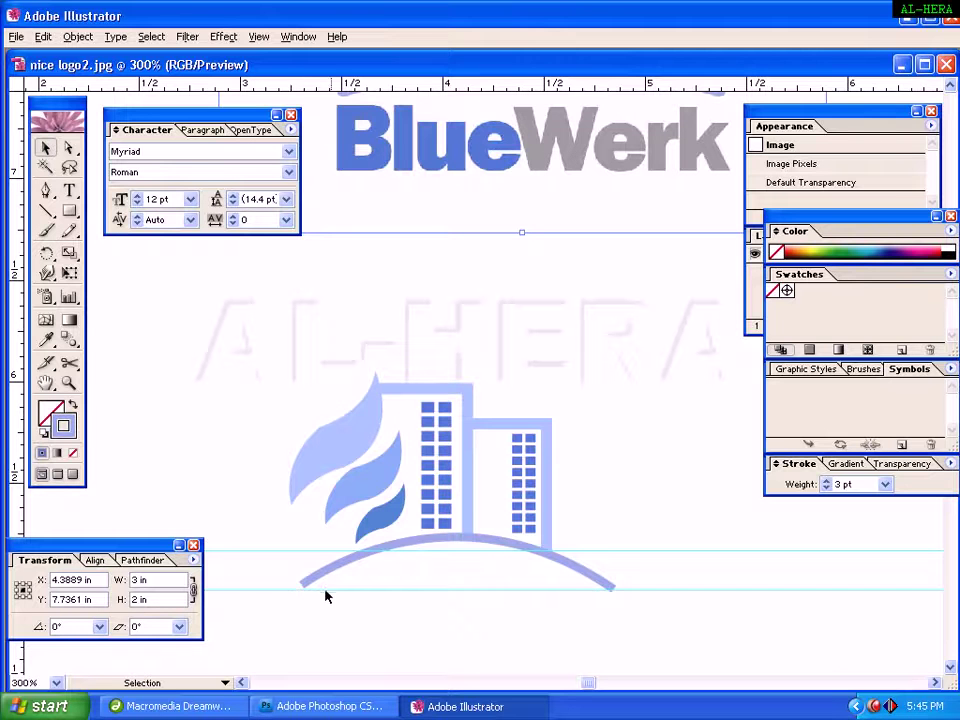
{"action": "left_click_drag", "start_coordinate": [589, 257], "coordinate": [598, 210]}
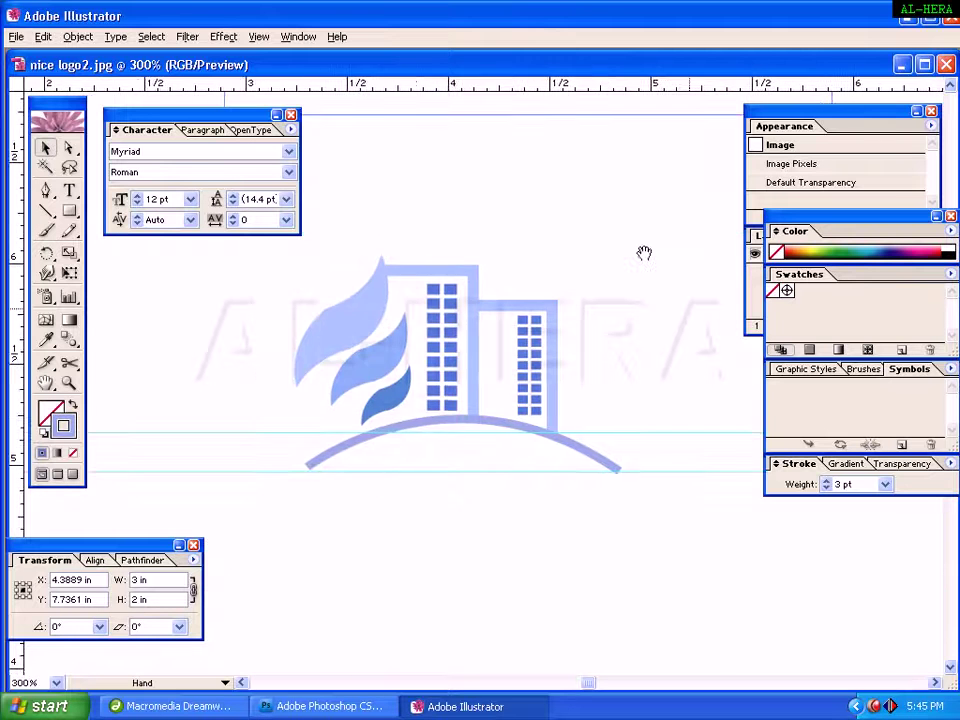
{"action": "left_click_drag", "start_coordinate": [643, 311], "coordinate": [541, 306]}
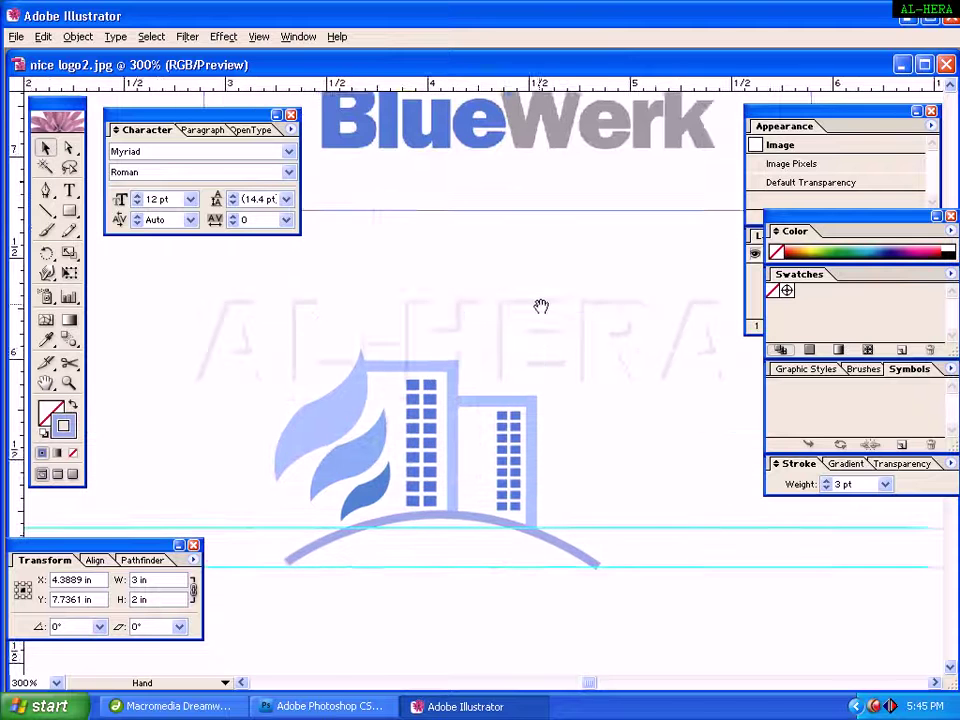
{"action": "left_click_drag", "start_coordinate": [519, 222], "coordinate": [553, 317]}
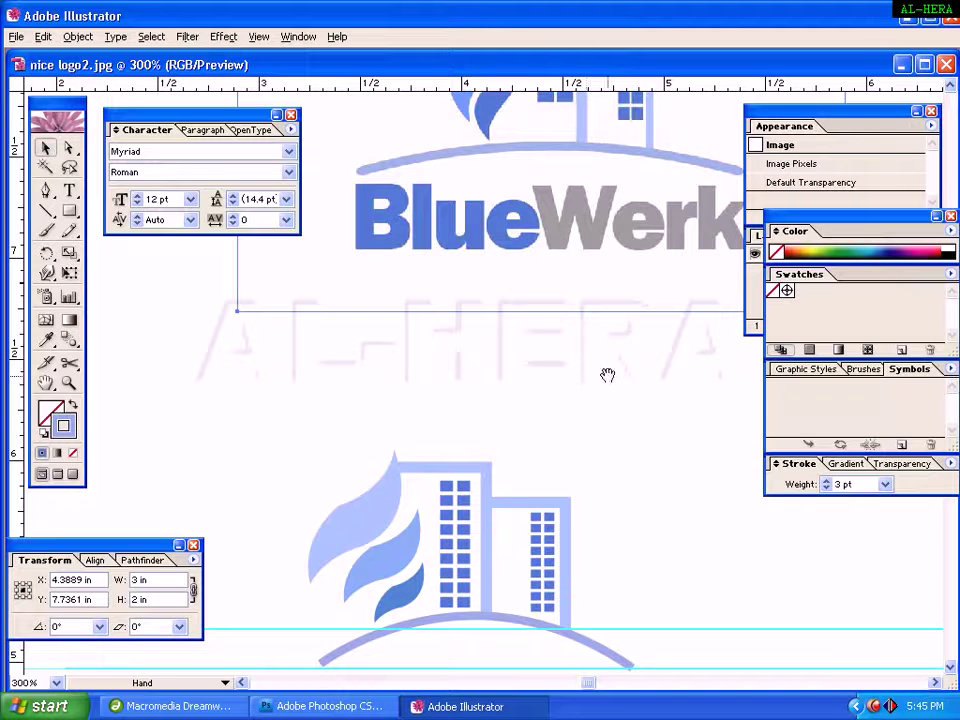
{"action": "left_click_drag", "start_coordinate": [607, 375], "coordinate": [604, 272]}
{"action": "left_click_drag", "start_coordinate": [287, 360], "coordinate": [745, 589]}
{"action": "right_click", "coordinate": [476, 469]}
{"action": "left_click", "coordinate": [499, 510]}
{"action": "left_click", "coordinate": [707, 555]}
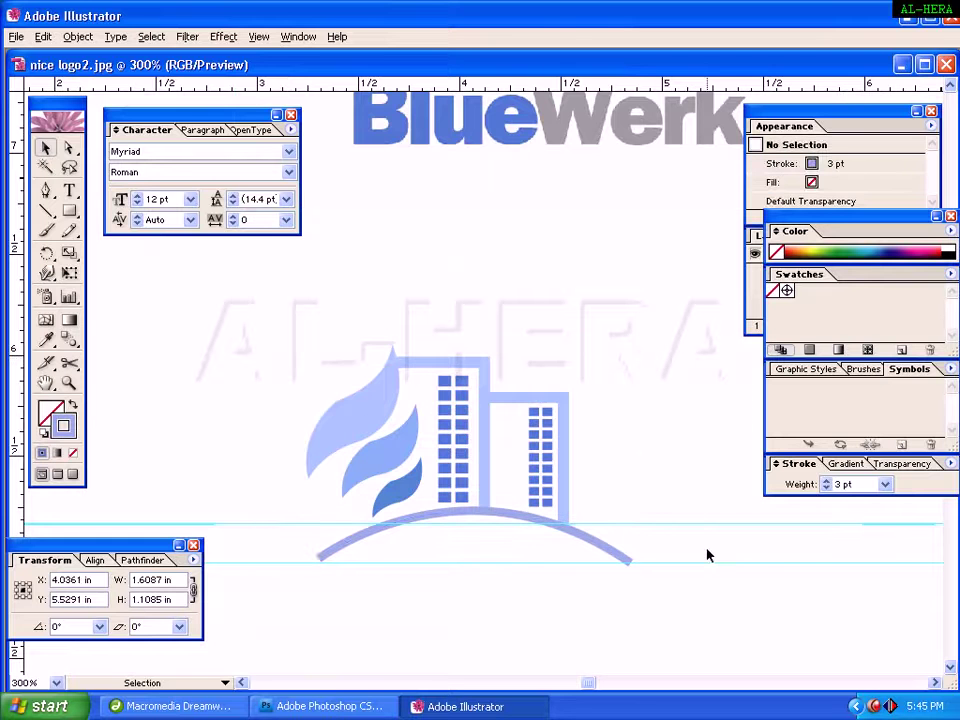
{"action": "key", "text": "ctrl+minus"}
{"action": "key", "text": "ctrl+minus"}
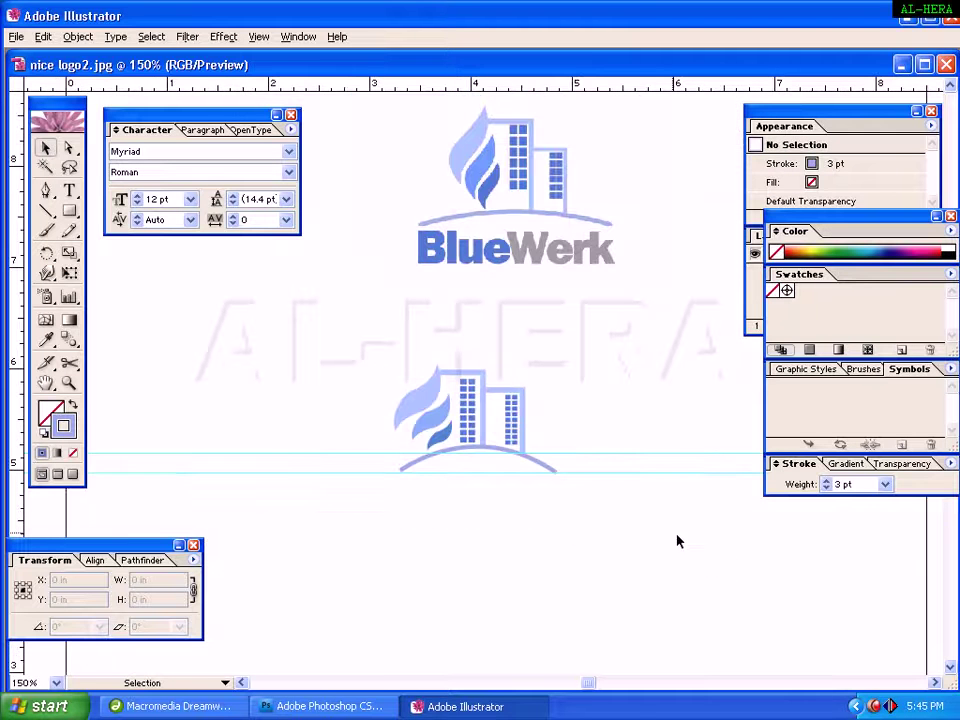